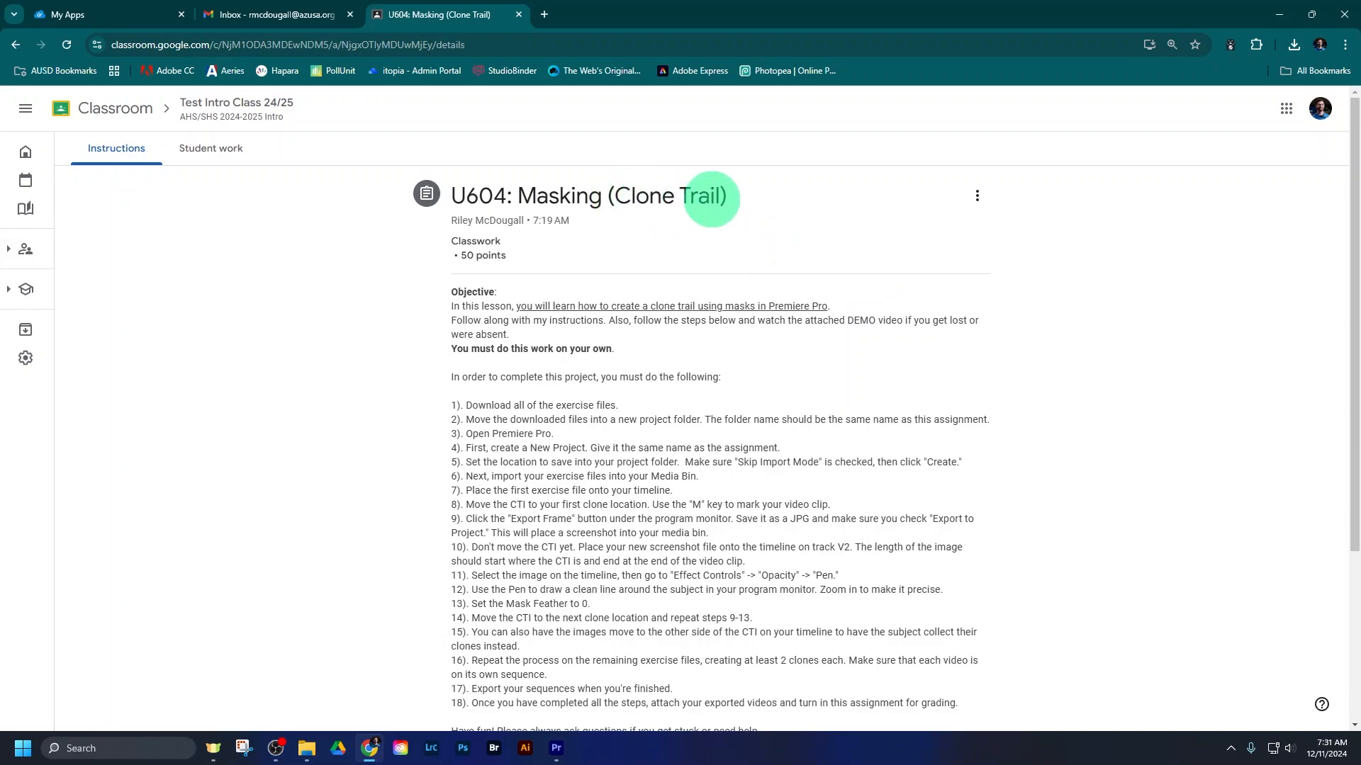
Play the U604 EXAMPLE - Masking video attached to the assignment and close it
{"action": "scroll", "coordinate": [811, 249], "scroll_direction": "down", "scroll_amount": 3}
{"action": "left_click", "coordinate": [839, 571]}
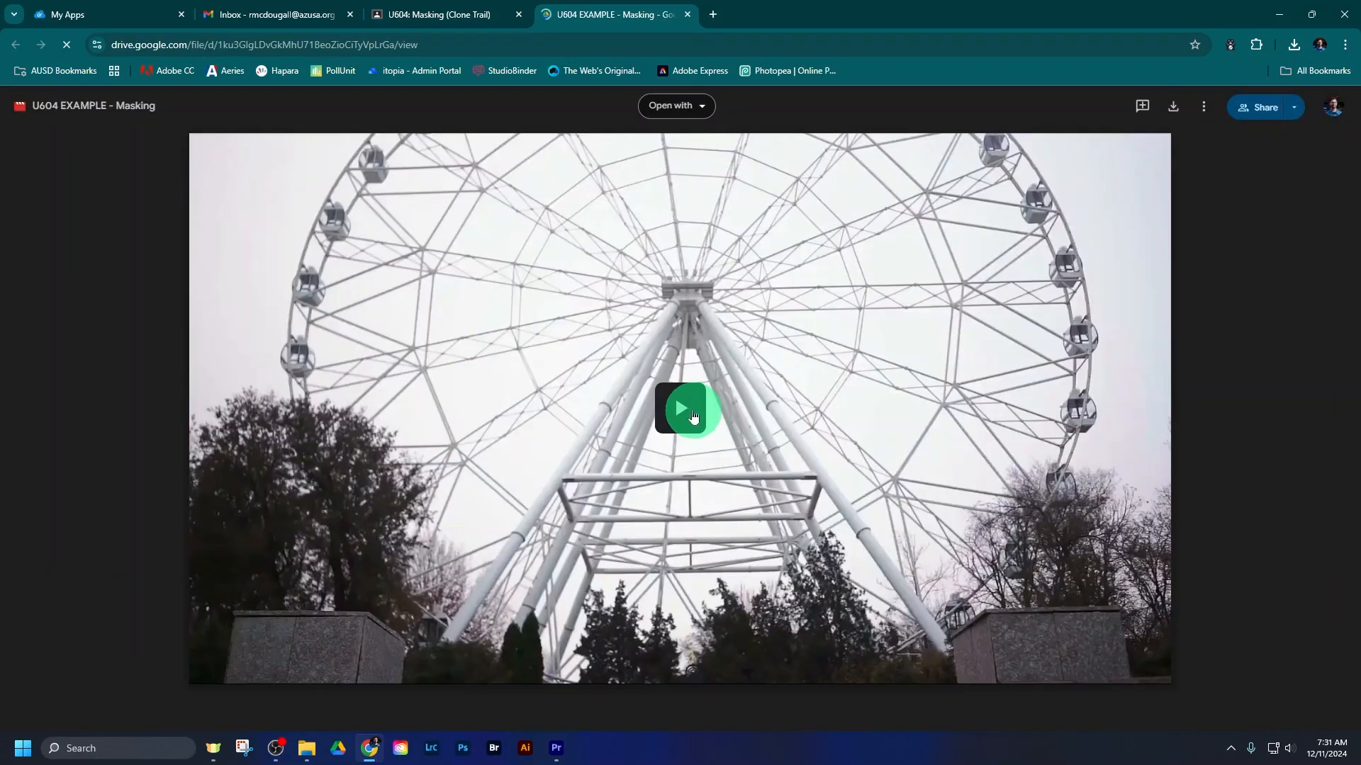
{"action": "left_click", "coordinate": [684, 405]}
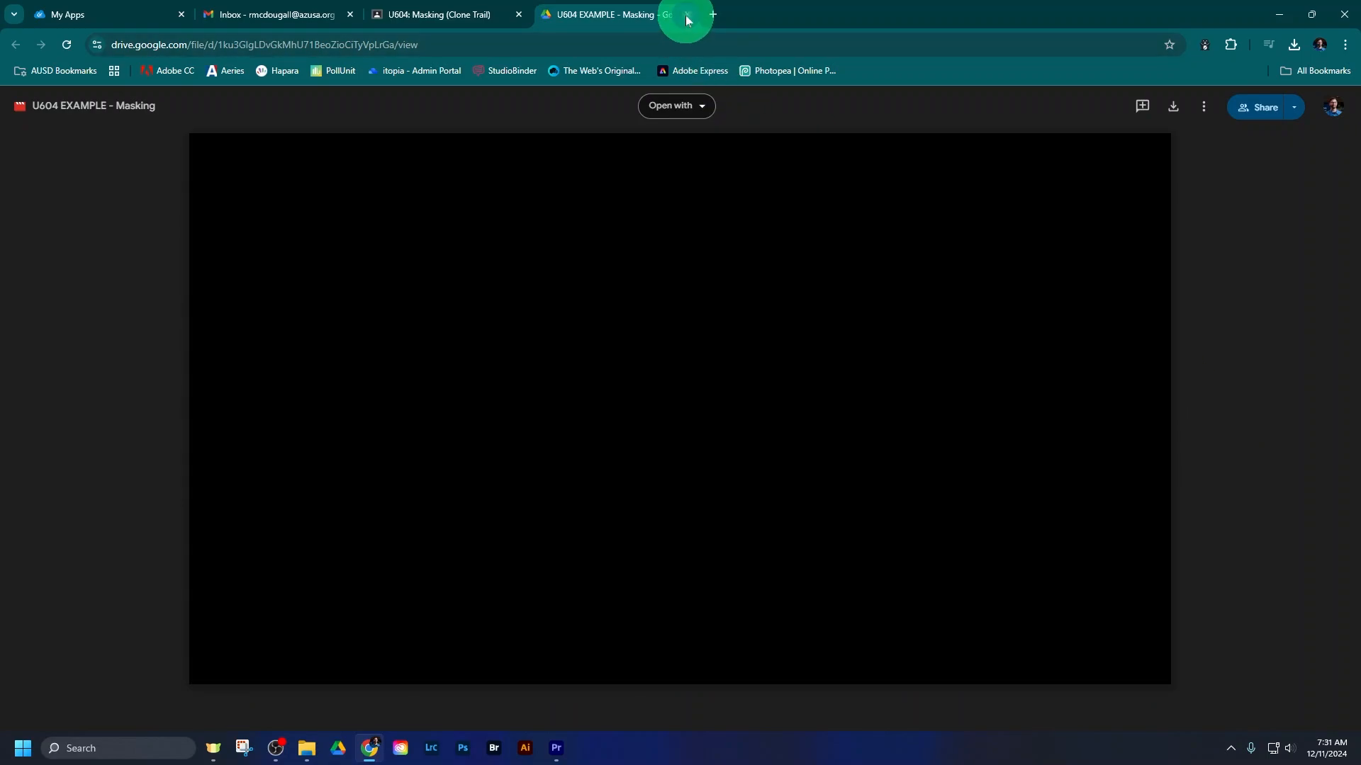
{"action": "left_click", "coordinate": [686, 16]}
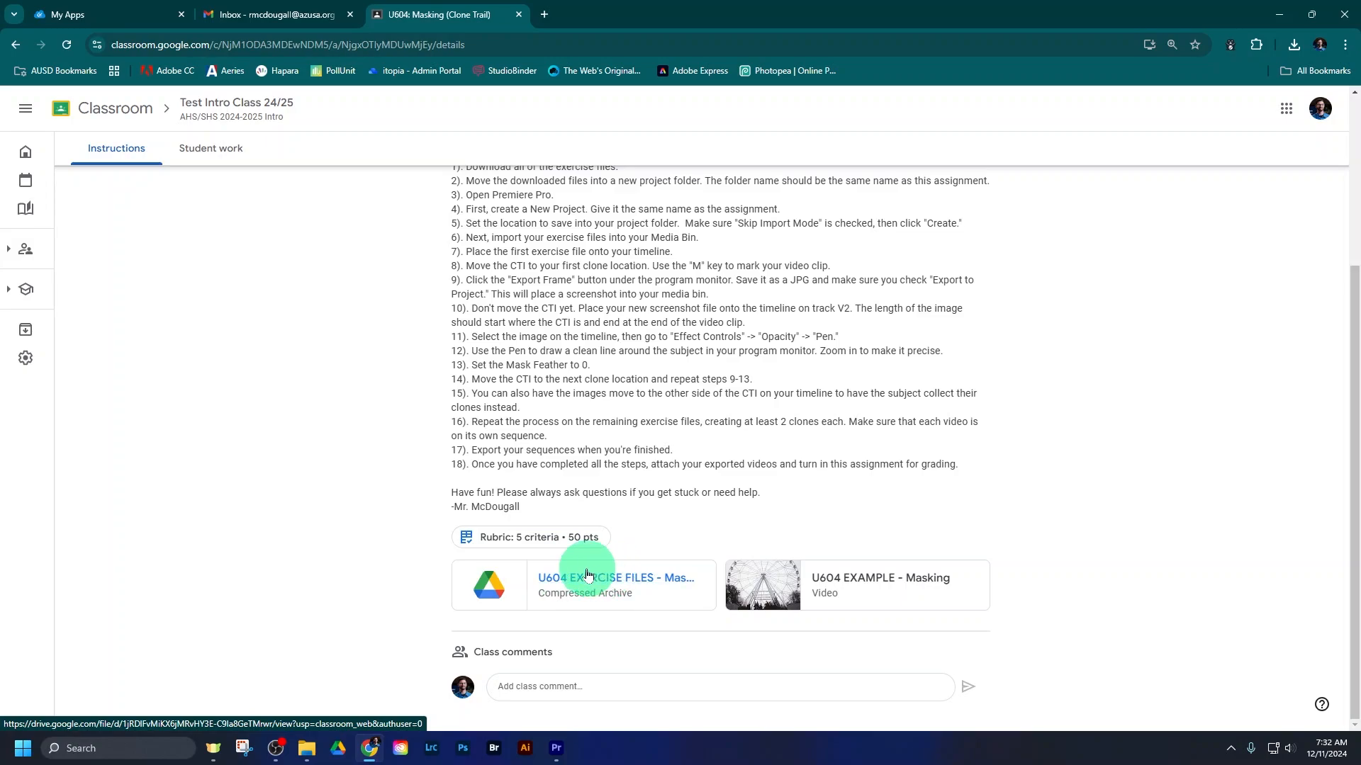
Check the 604 Masking folder in File Explorer, and in Premiere Pro start a new project named 604 Masking
{"action": "left_click", "coordinate": [306, 748]}
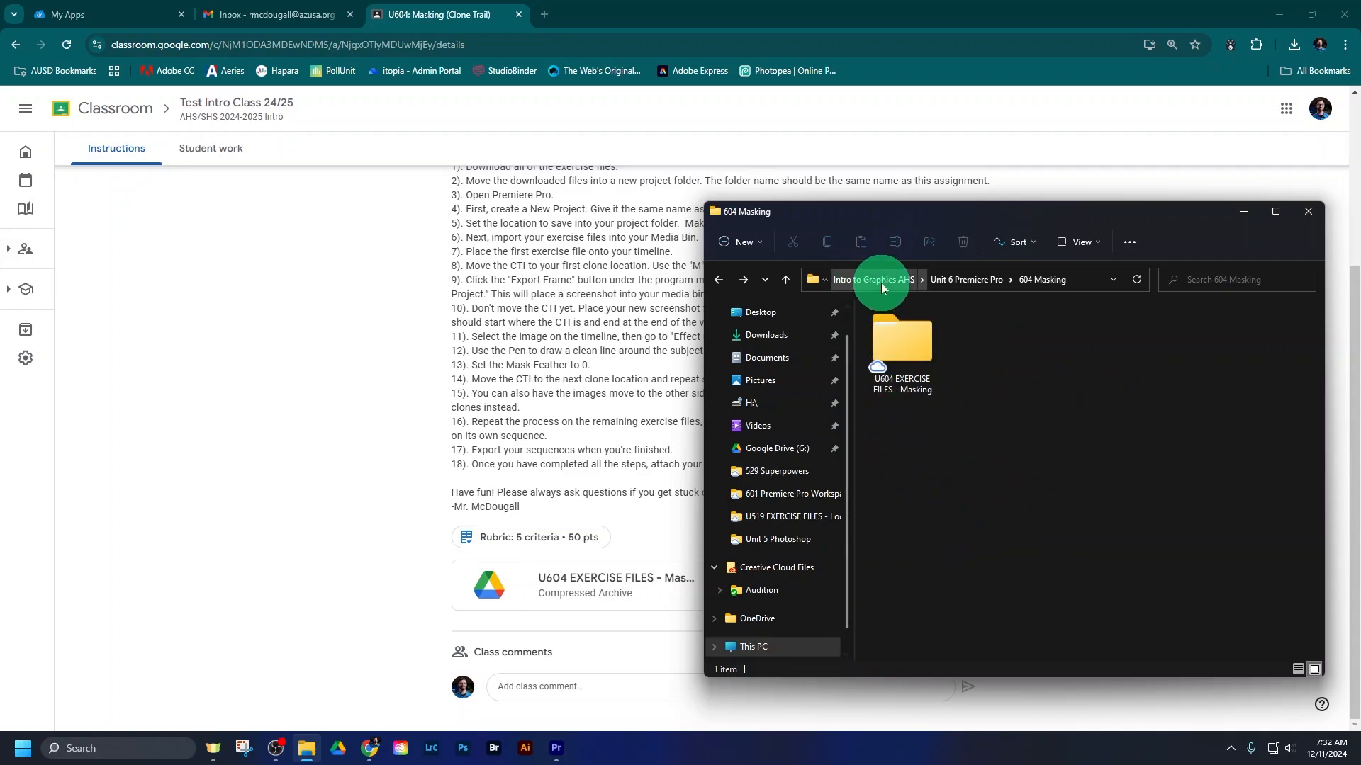
{"action": "left_click", "coordinate": [557, 750]}
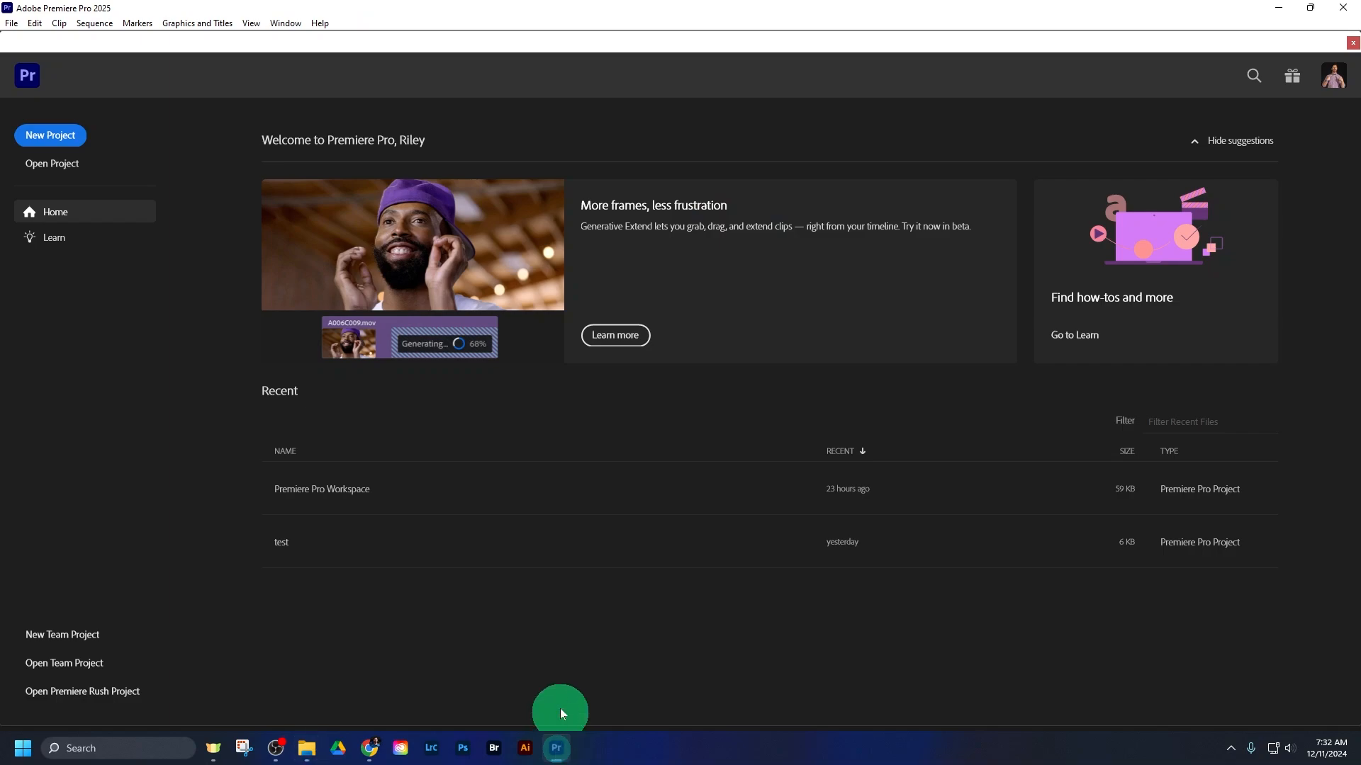
{"action": "left_click", "coordinate": [45, 142]}
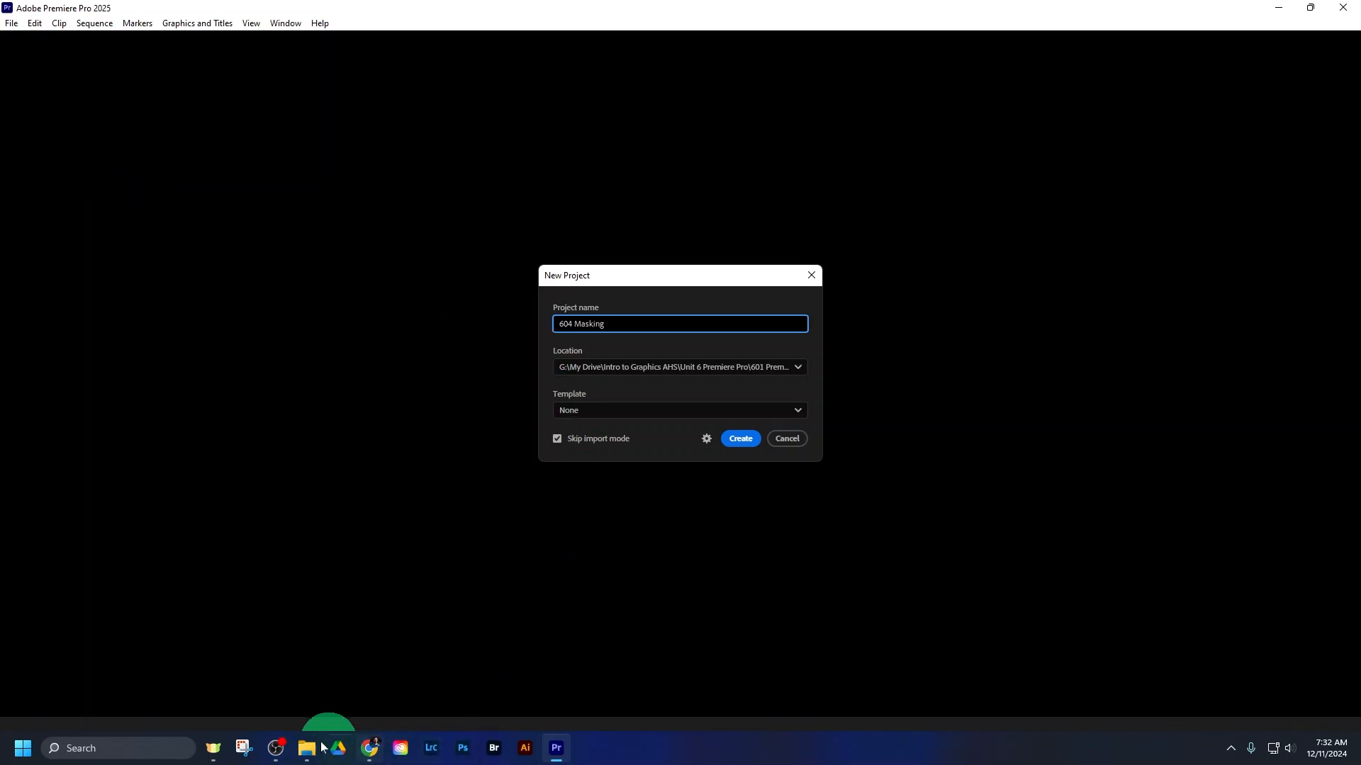
{"action": "left_click", "coordinate": [276, 748]}
{"action": "left_click", "coordinate": [1055, 542]}
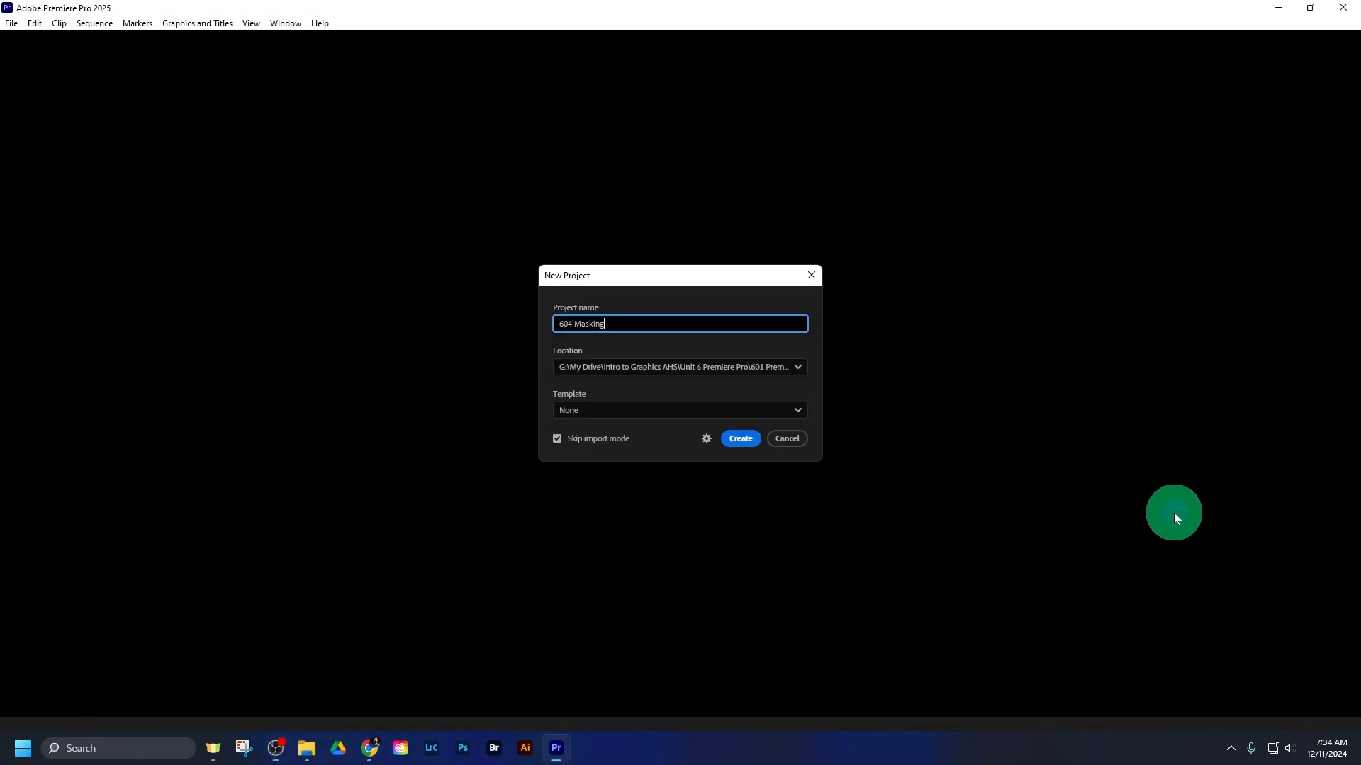
Set the project location to the 604 Masking folder inside Unit 6 Premiere Pro and create the project with import mode skipped
{"action": "left_click", "coordinate": [794, 367]}
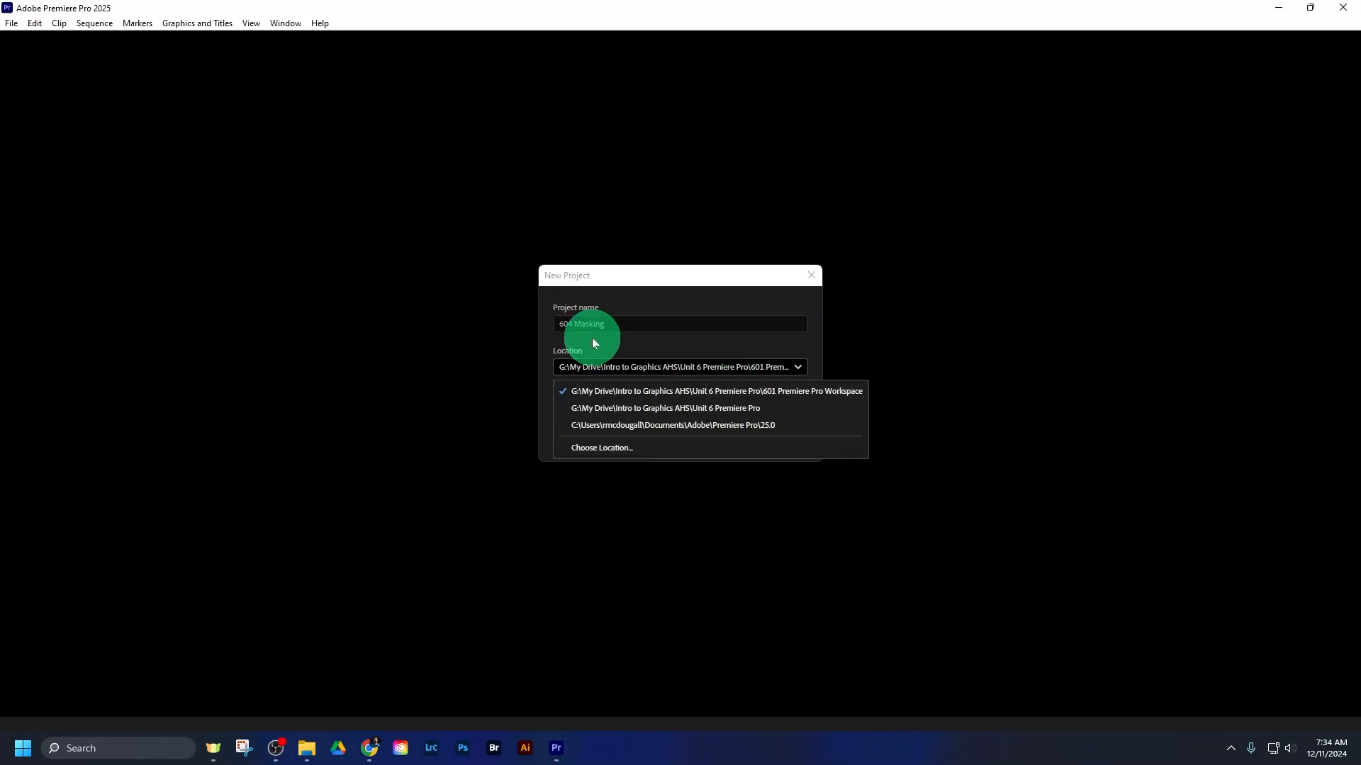
{"action": "left_click", "coordinate": [601, 447]}
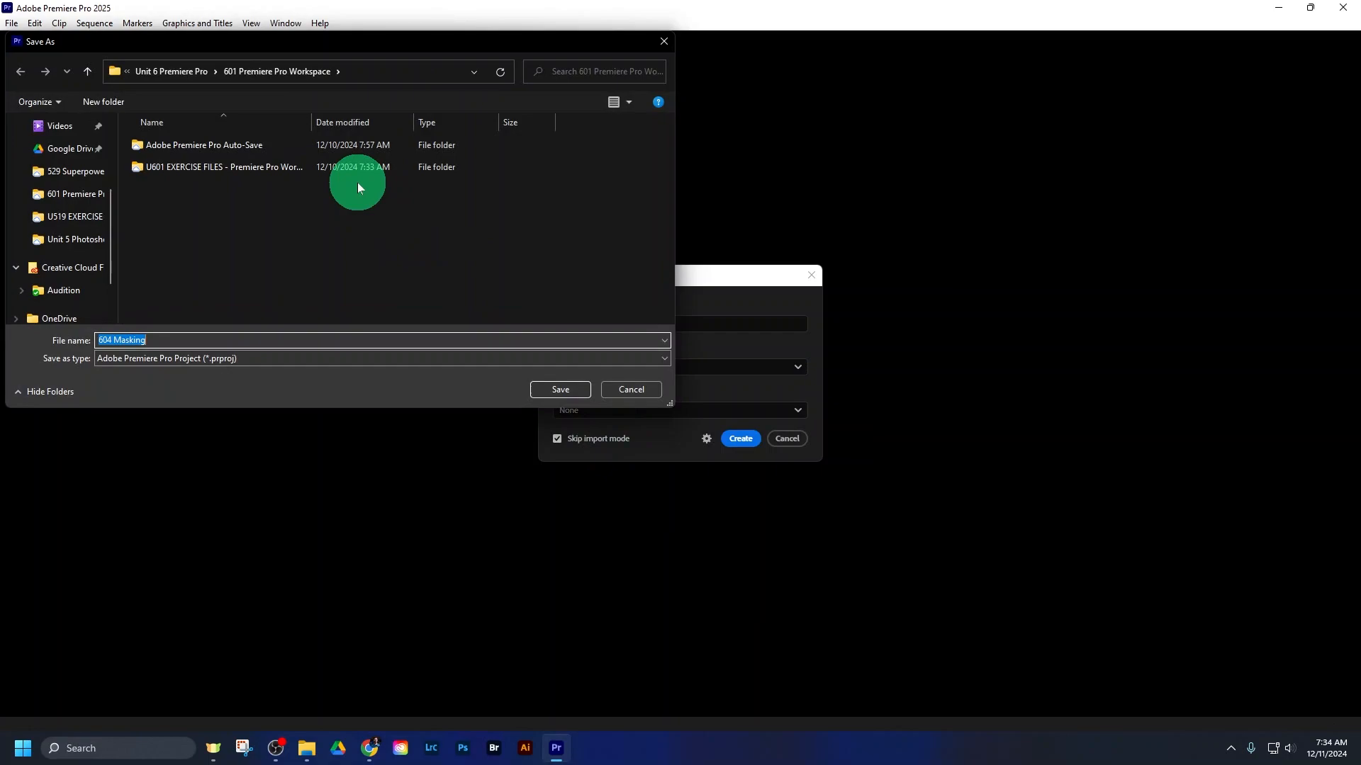
{"action": "left_click", "coordinate": [186, 74]}
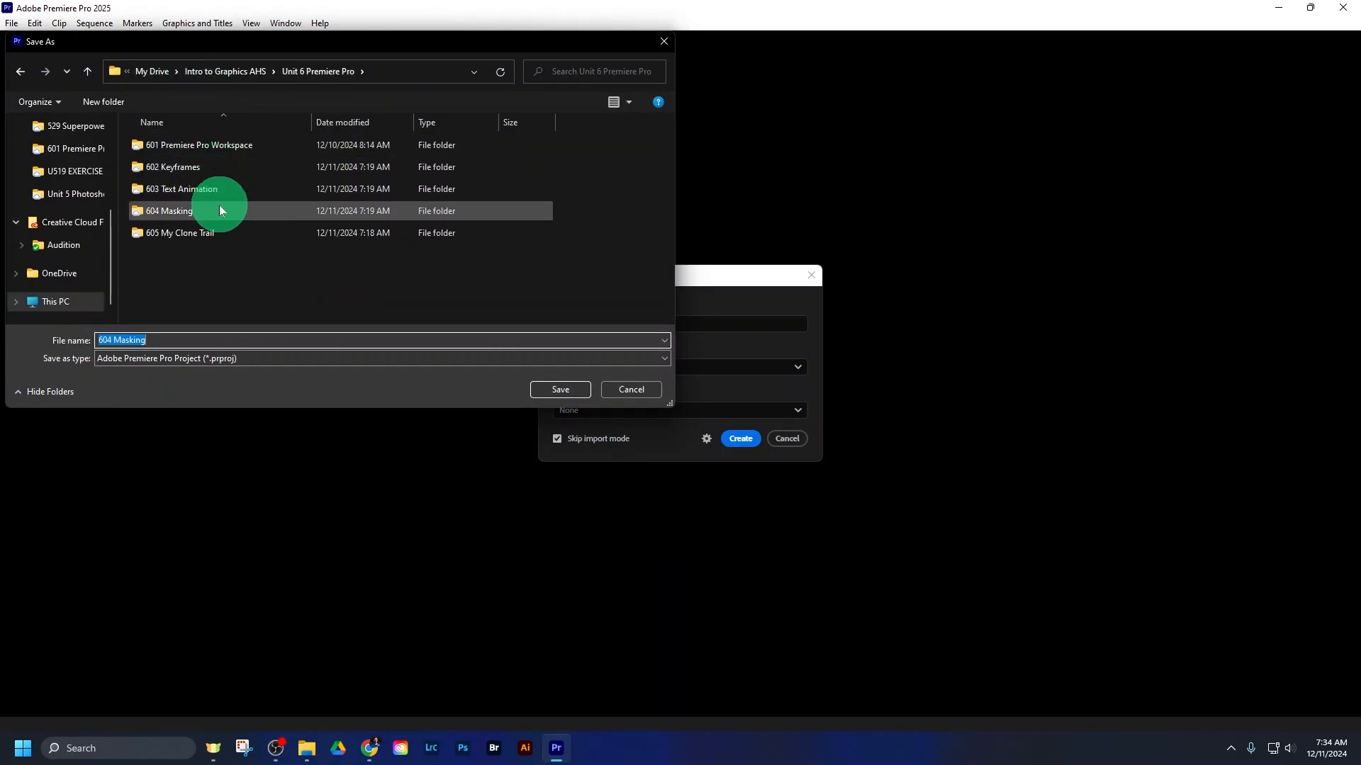
{"action": "double_click", "coordinate": [199, 210]}
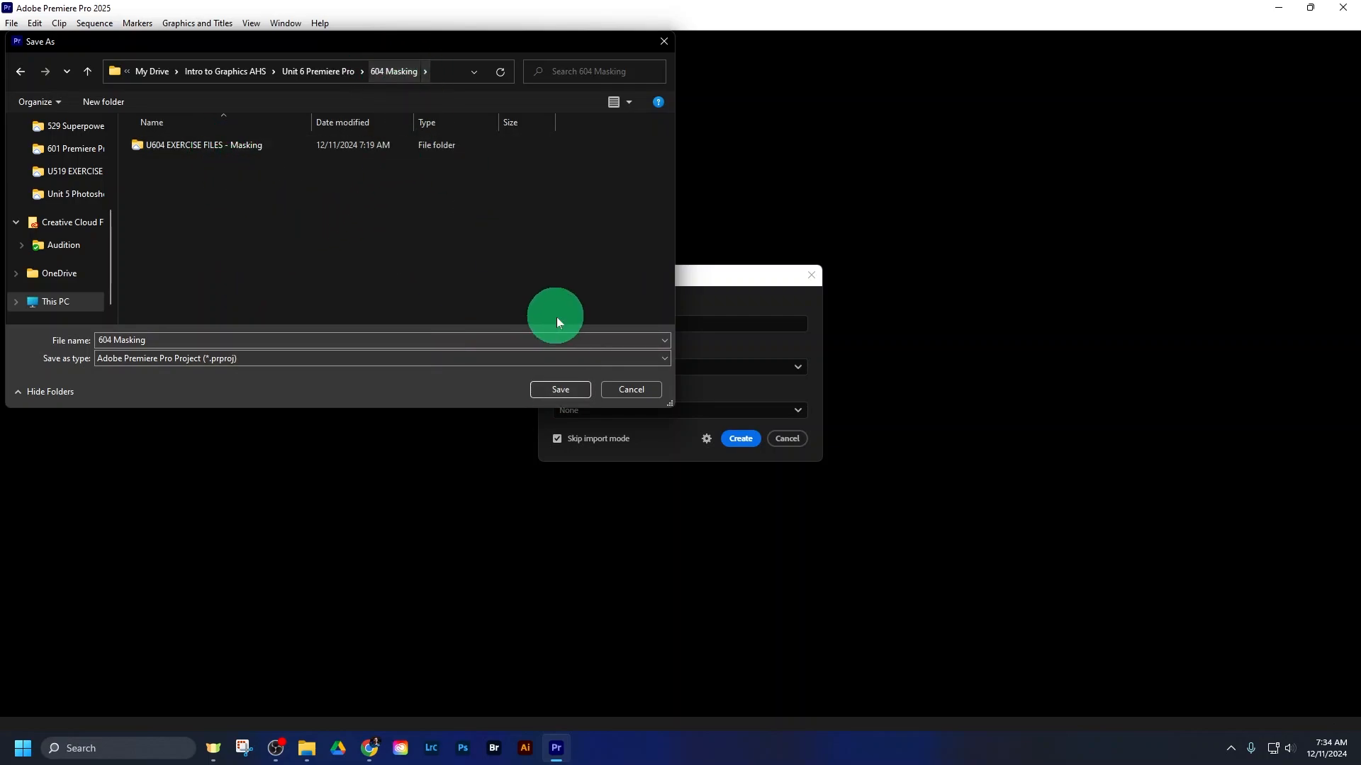
{"action": "left_click", "coordinate": [567, 389]}
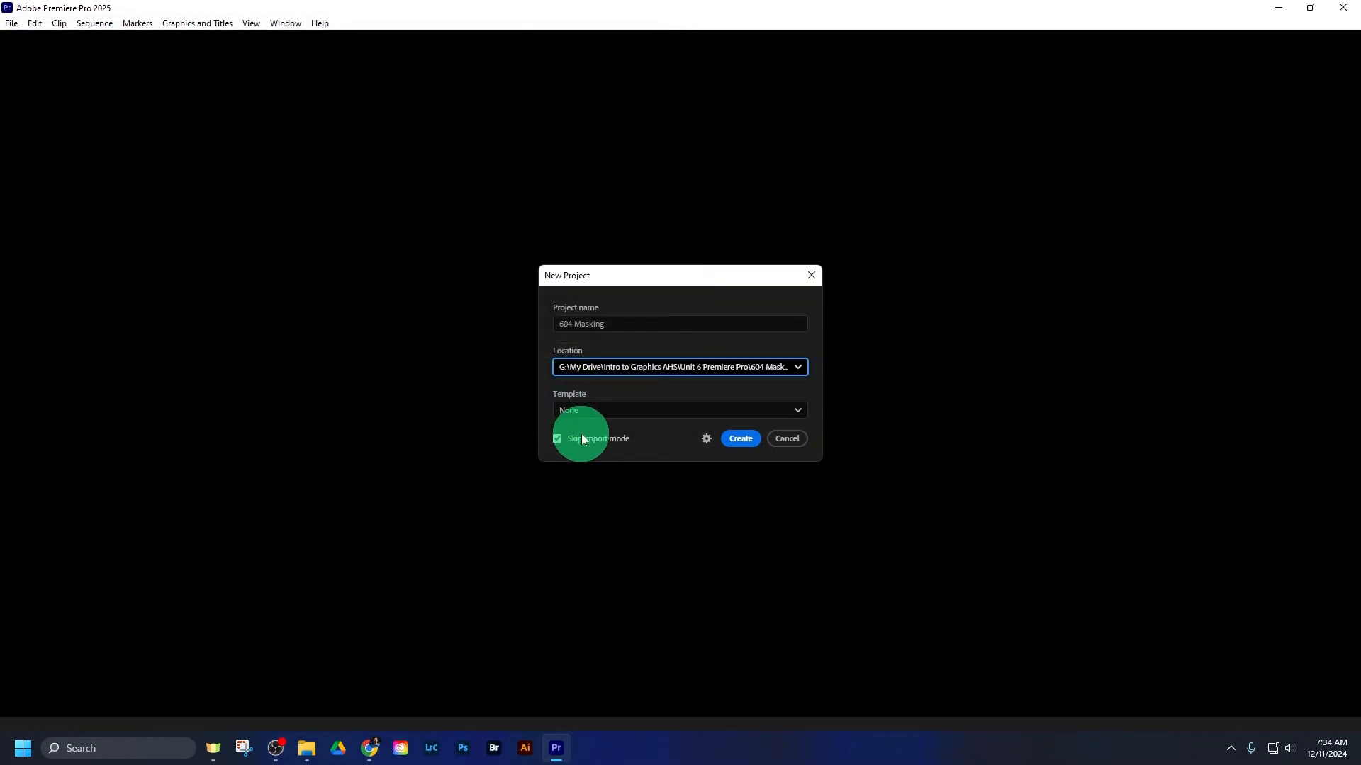
{"action": "left_click", "coordinate": [739, 439]}
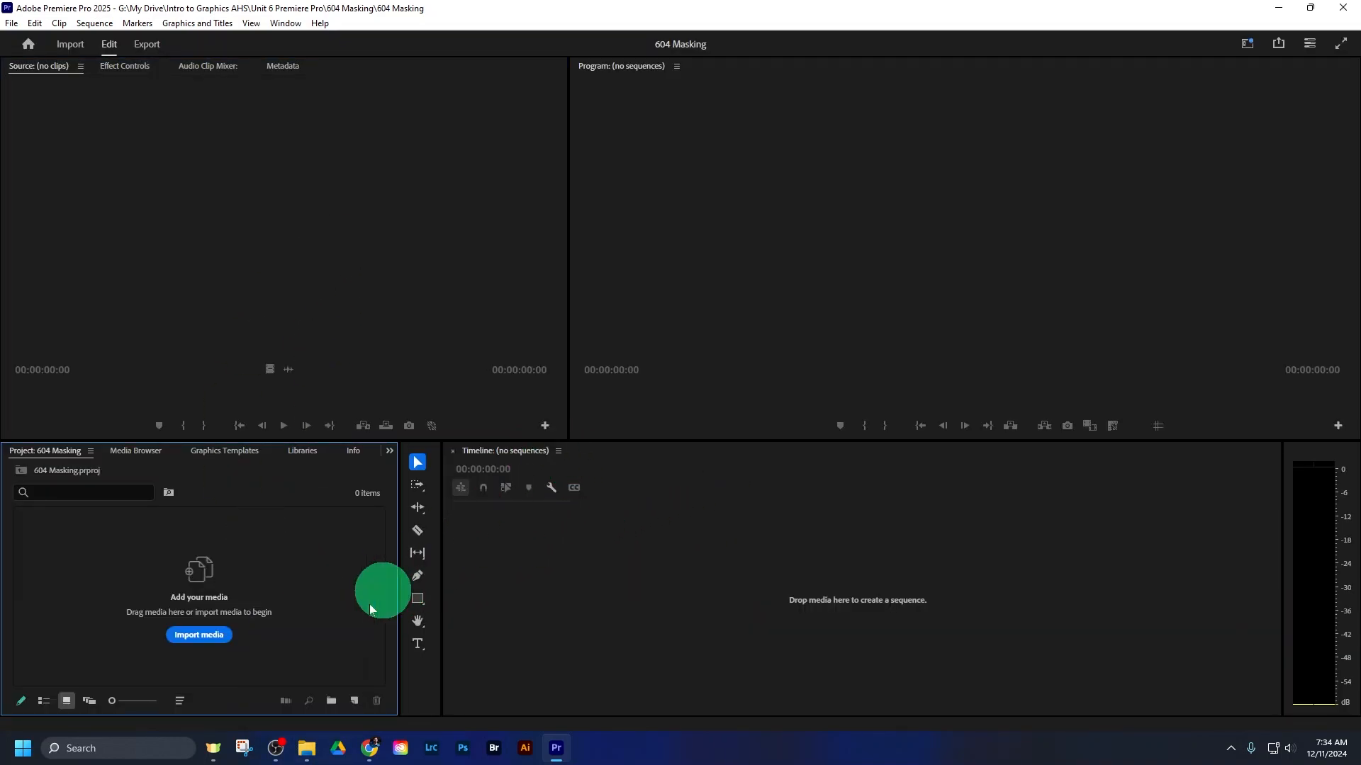
Import the U604 EXERCISE FILES - Masking folder from File Explorer into the project's media bin
{"action": "left_click", "coordinate": [306, 748]}
{"action": "left_click", "coordinate": [906, 349]}
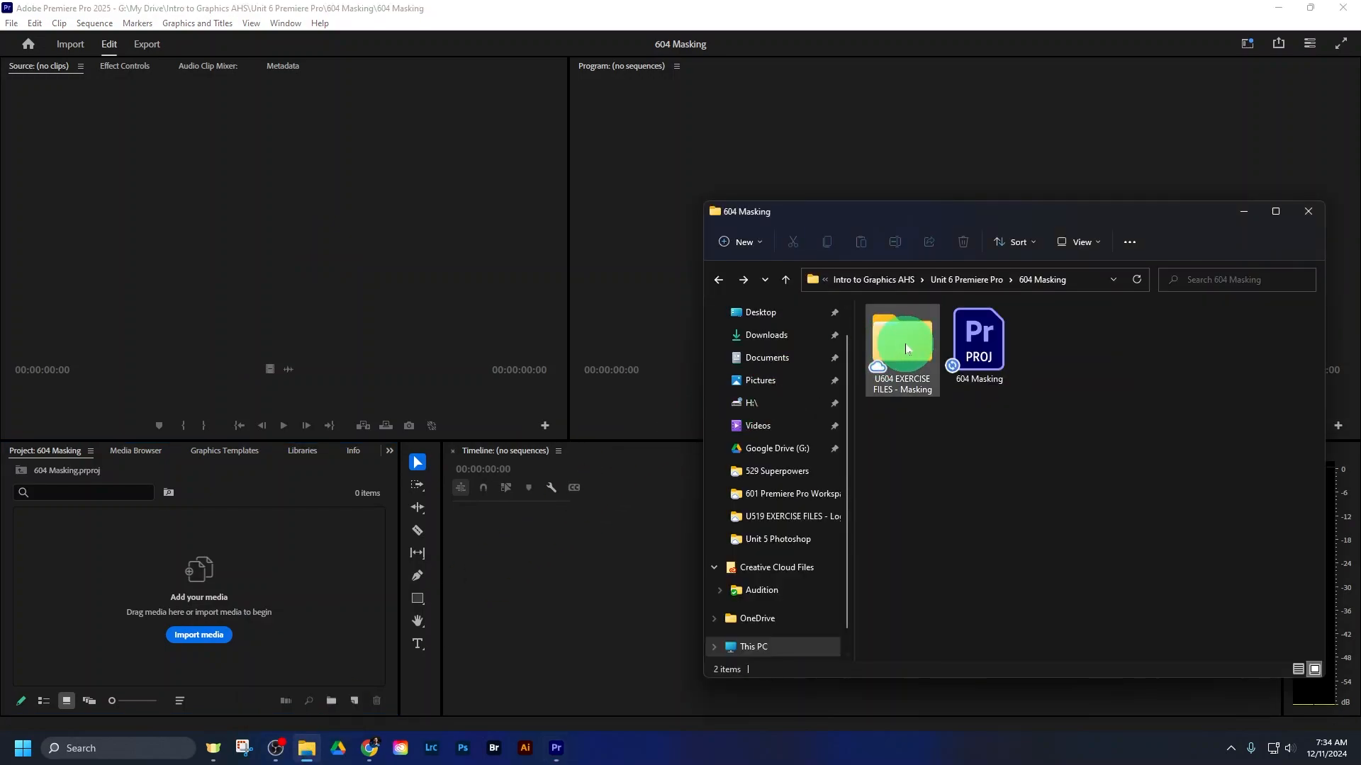
{"action": "left_click_drag", "start_coordinate": [907, 346], "coordinate": [155, 577]}
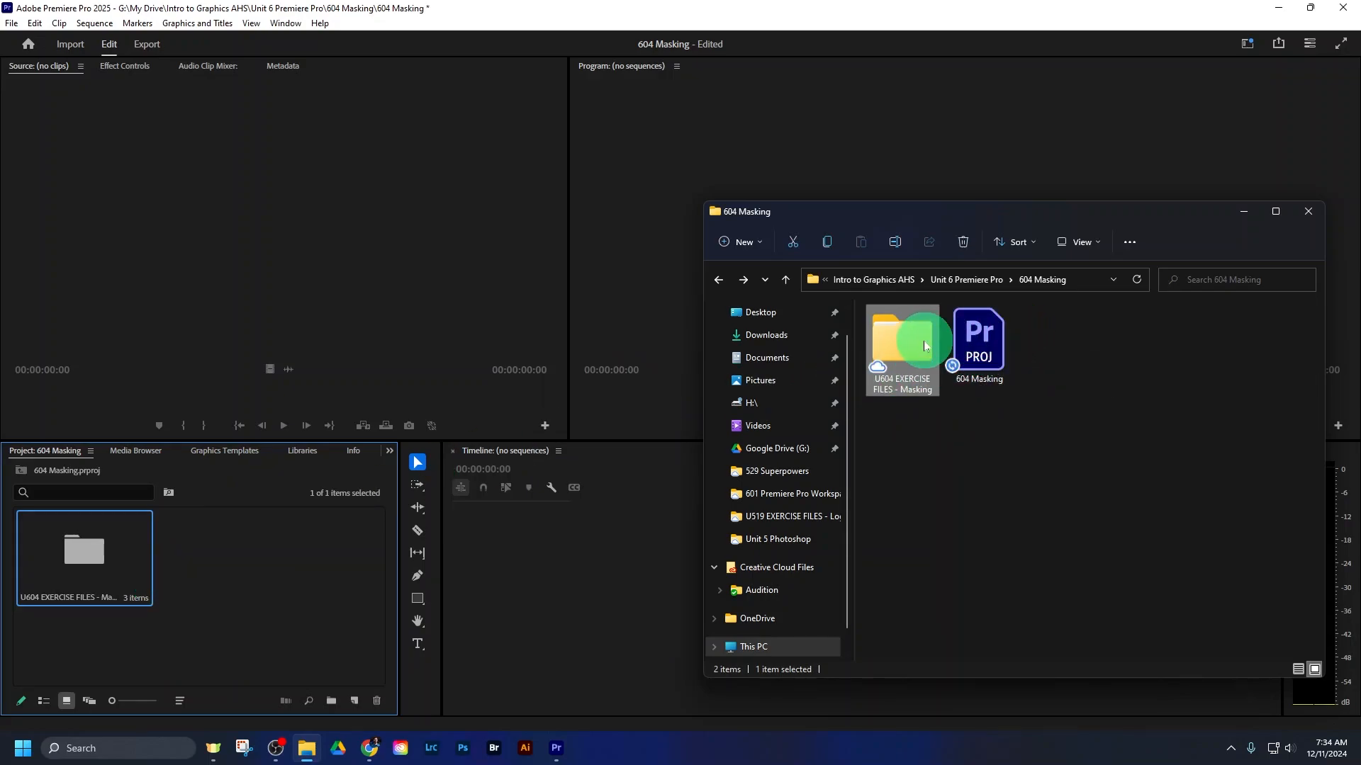
Examine the clips in the exercise files folder and the saved project file, and return to Premiere Pro
{"action": "double_click", "coordinate": [902, 340]}
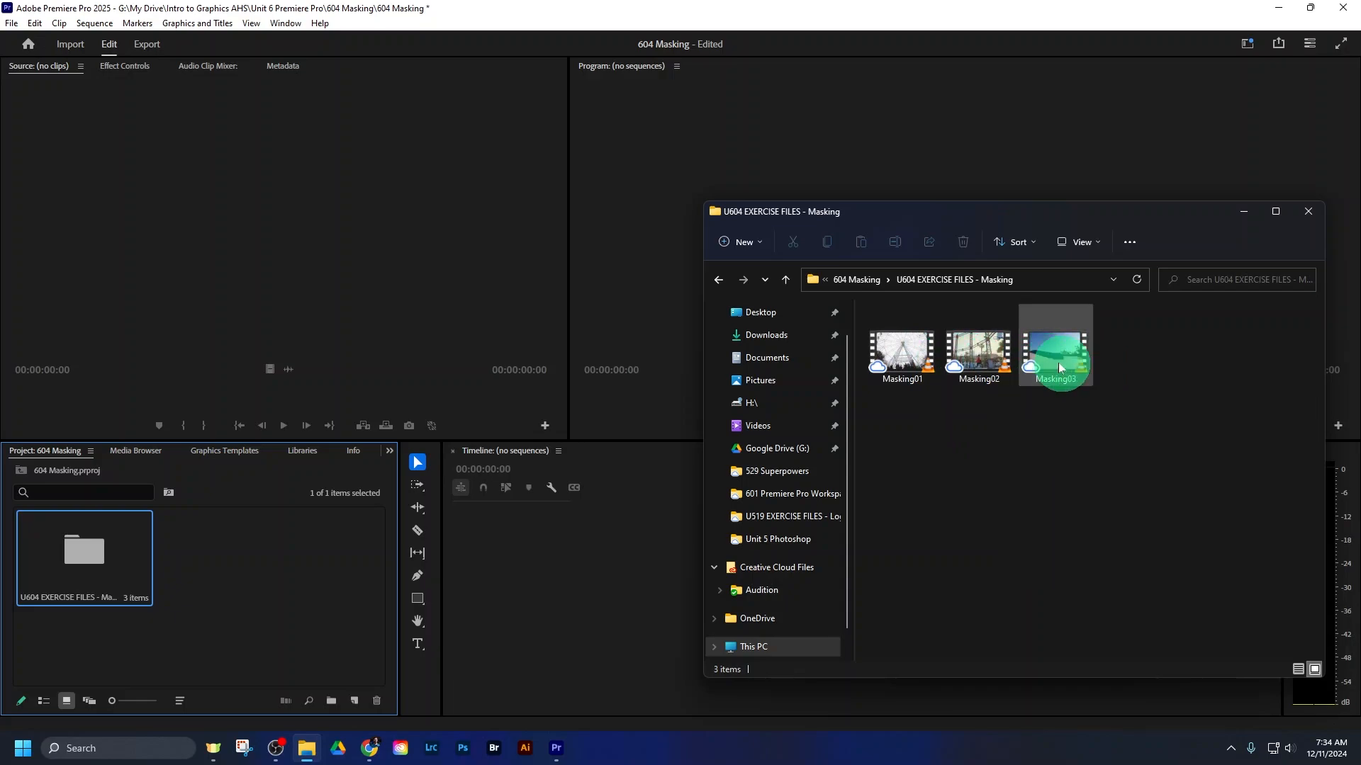
{"action": "left_click", "coordinate": [719, 279]}
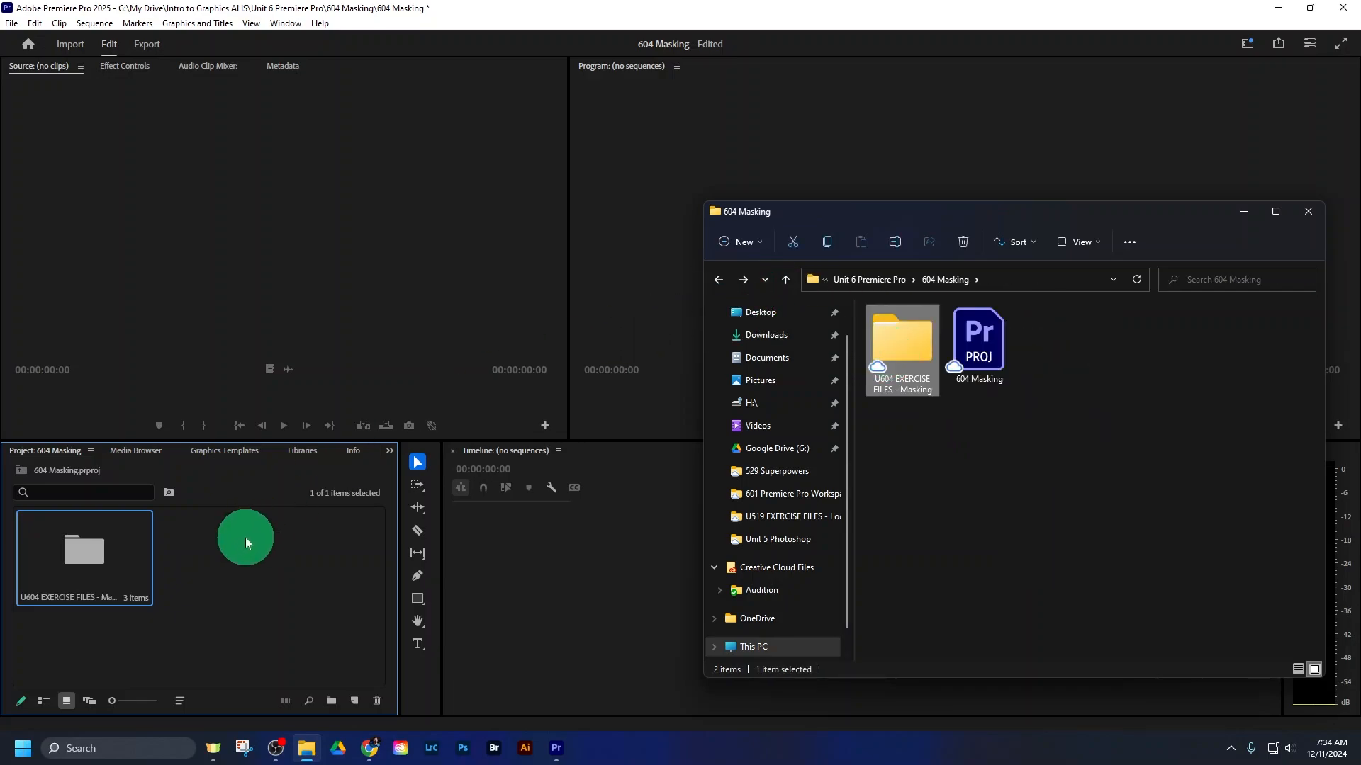
{"action": "left_click", "coordinate": [979, 342]}
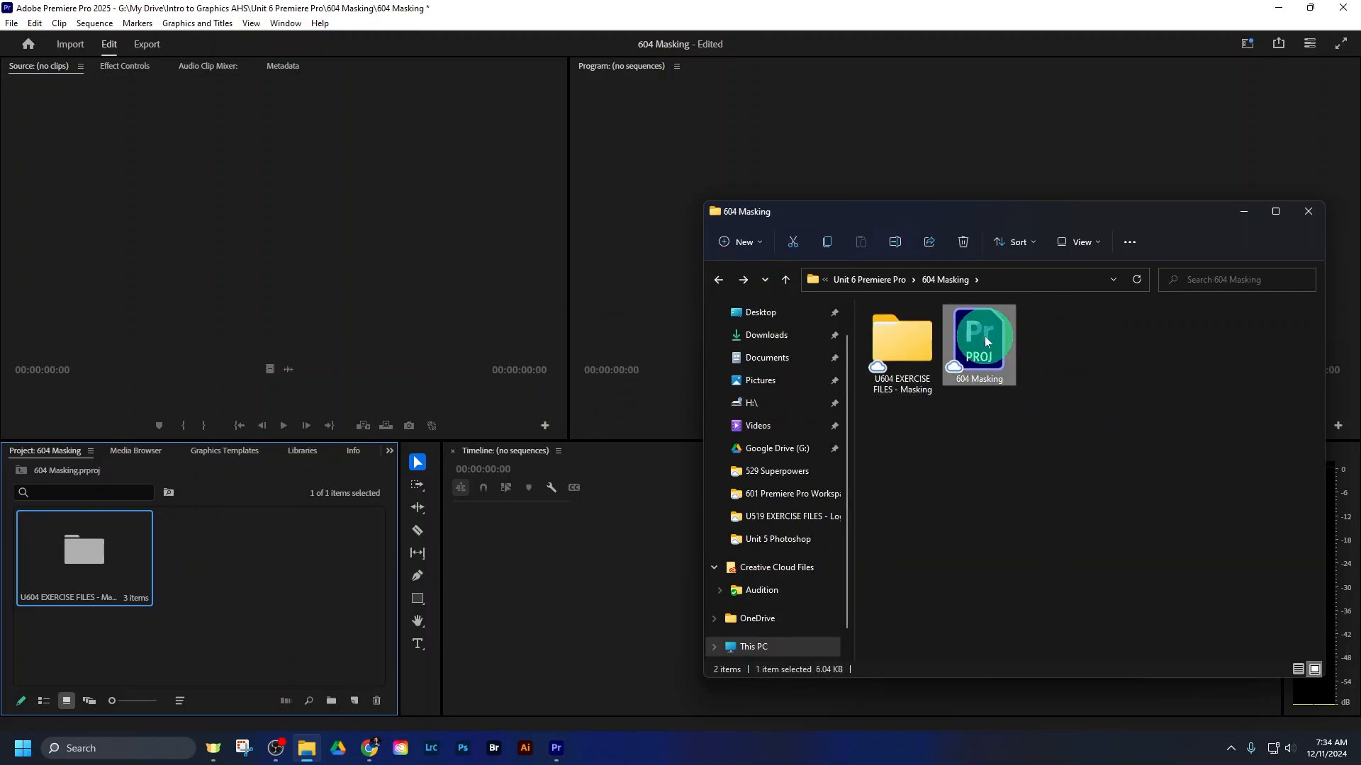
{"action": "left_click", "coordinate": [933, 433]}
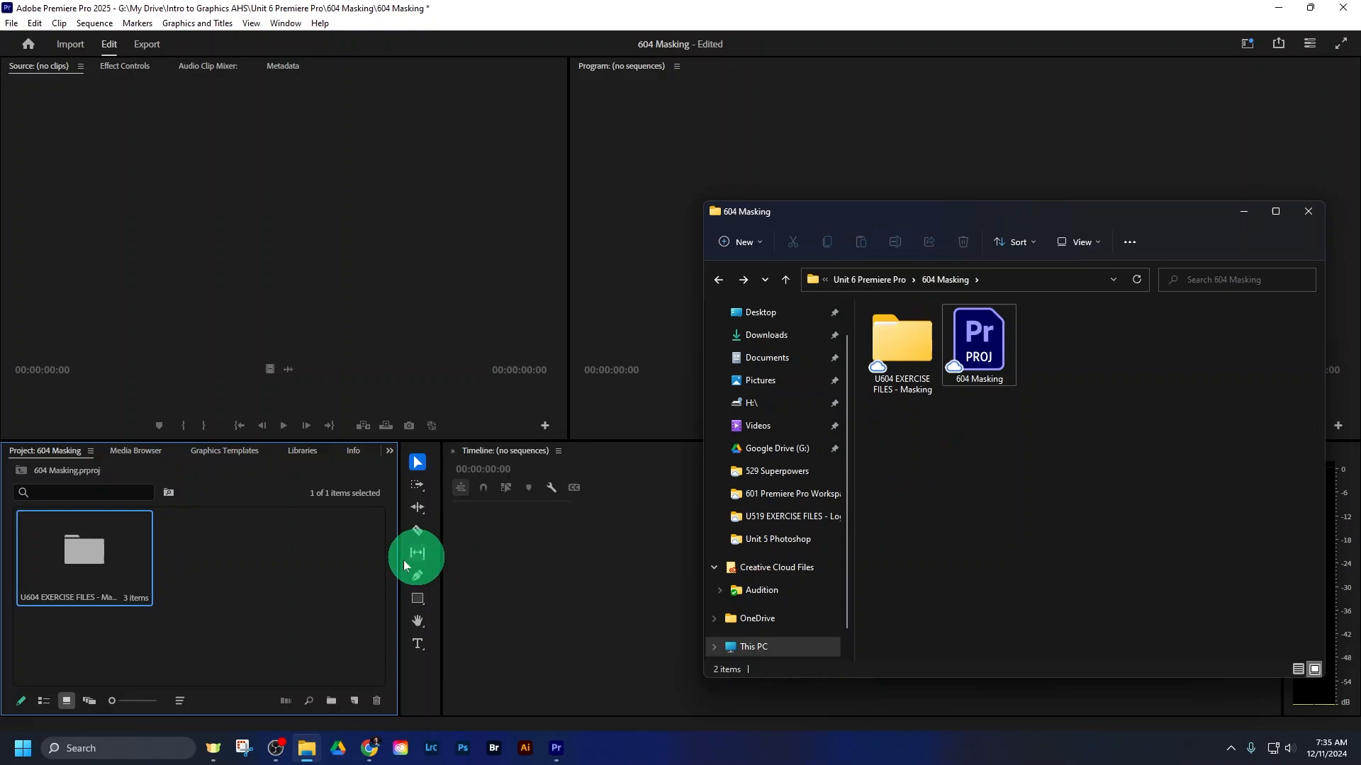
{"action": "left_click", "coordinate": [347, 567]}
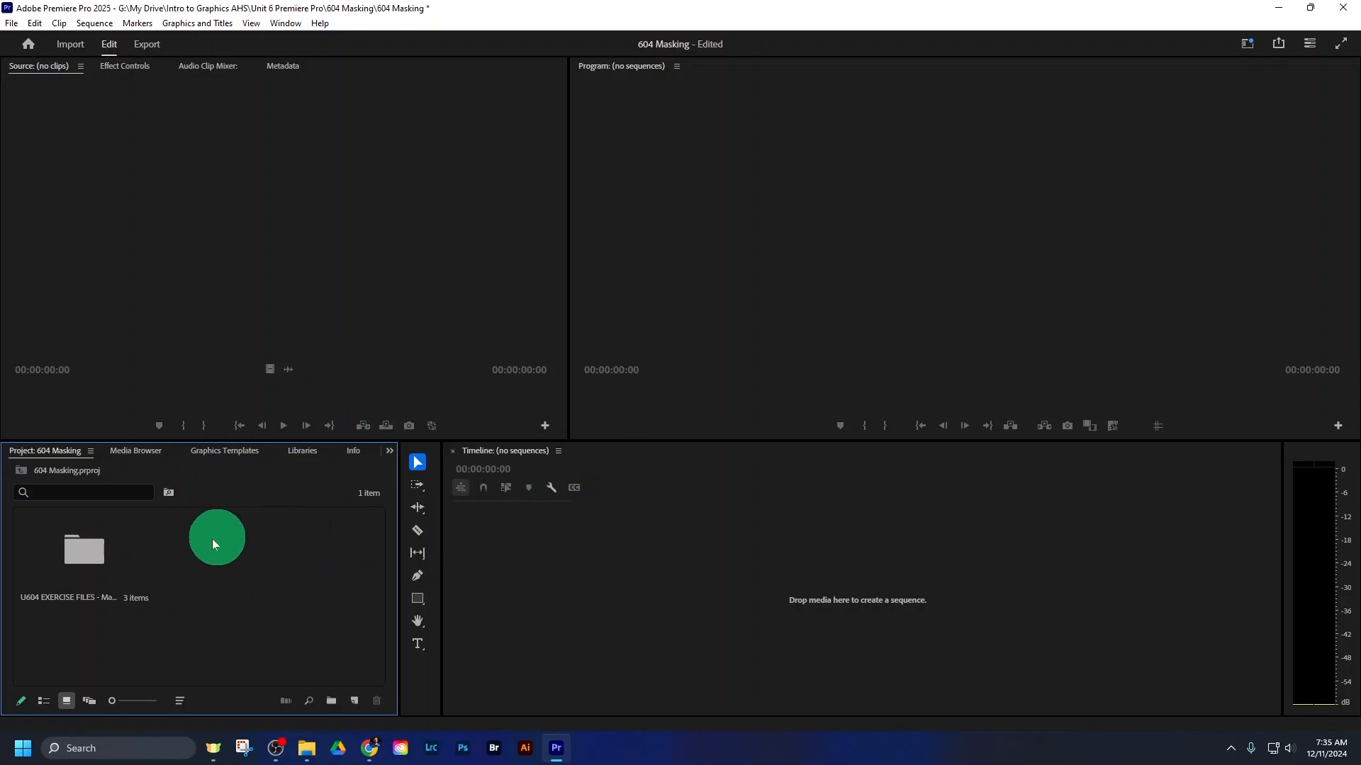
Create a sequence from Masking01.mp4 in the imported exercise files bin and scrub through its opening seconds
{"action": "double_click", "coordinate": [93, 559]}
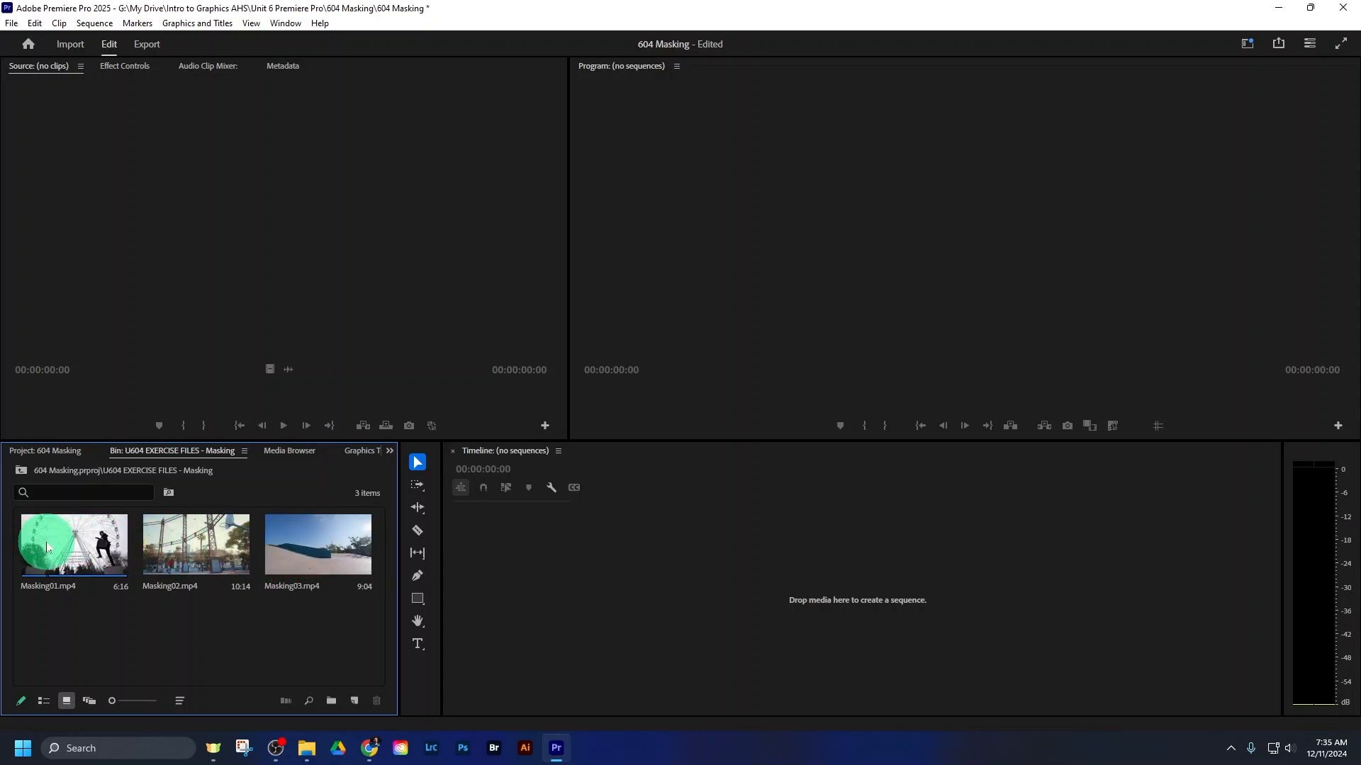
{"action": "left_click_drag", "start_coordinate": [47, 547], "coordinate": [826, 579]}
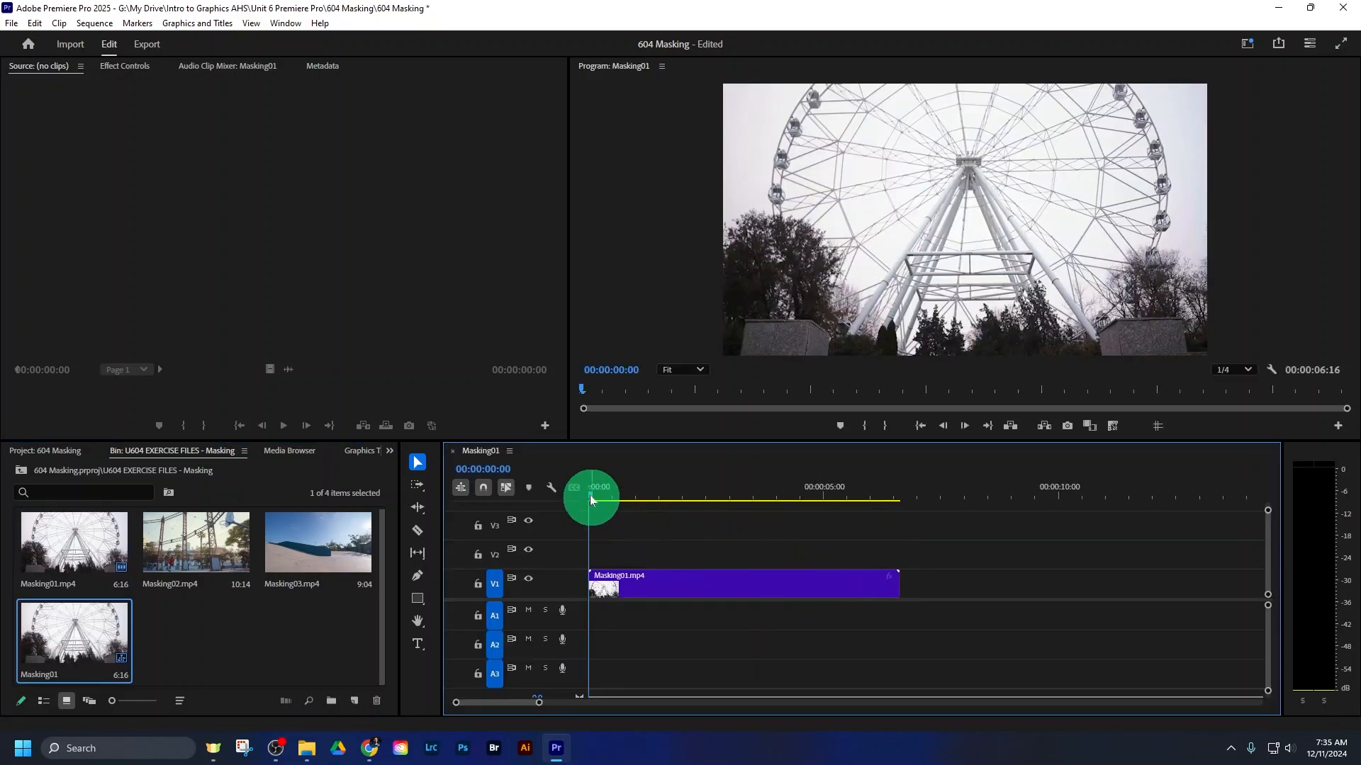
{"action": "left_click_drag", "start_coordinate": [589, 496], "coordinate": [682, 481]}
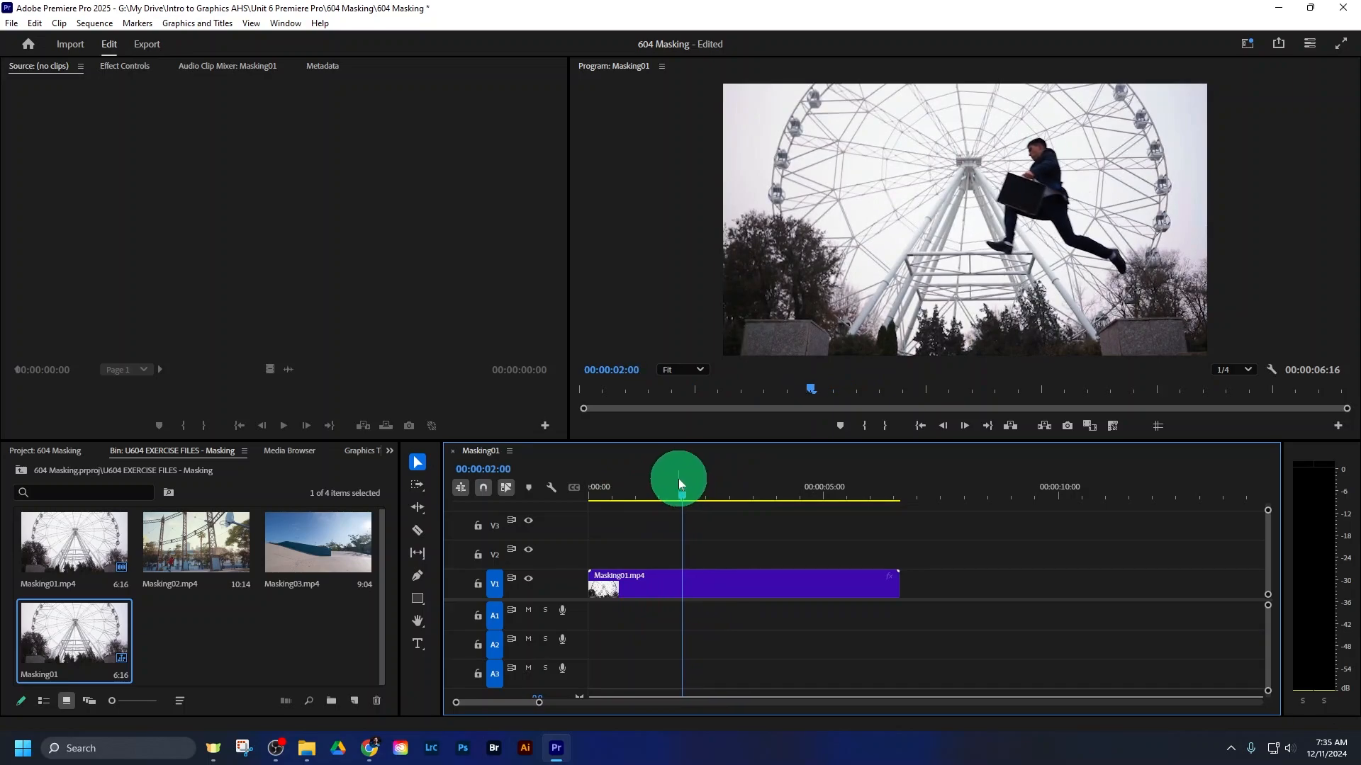
{"action": "left_click", "coordinate": [594, 492]}
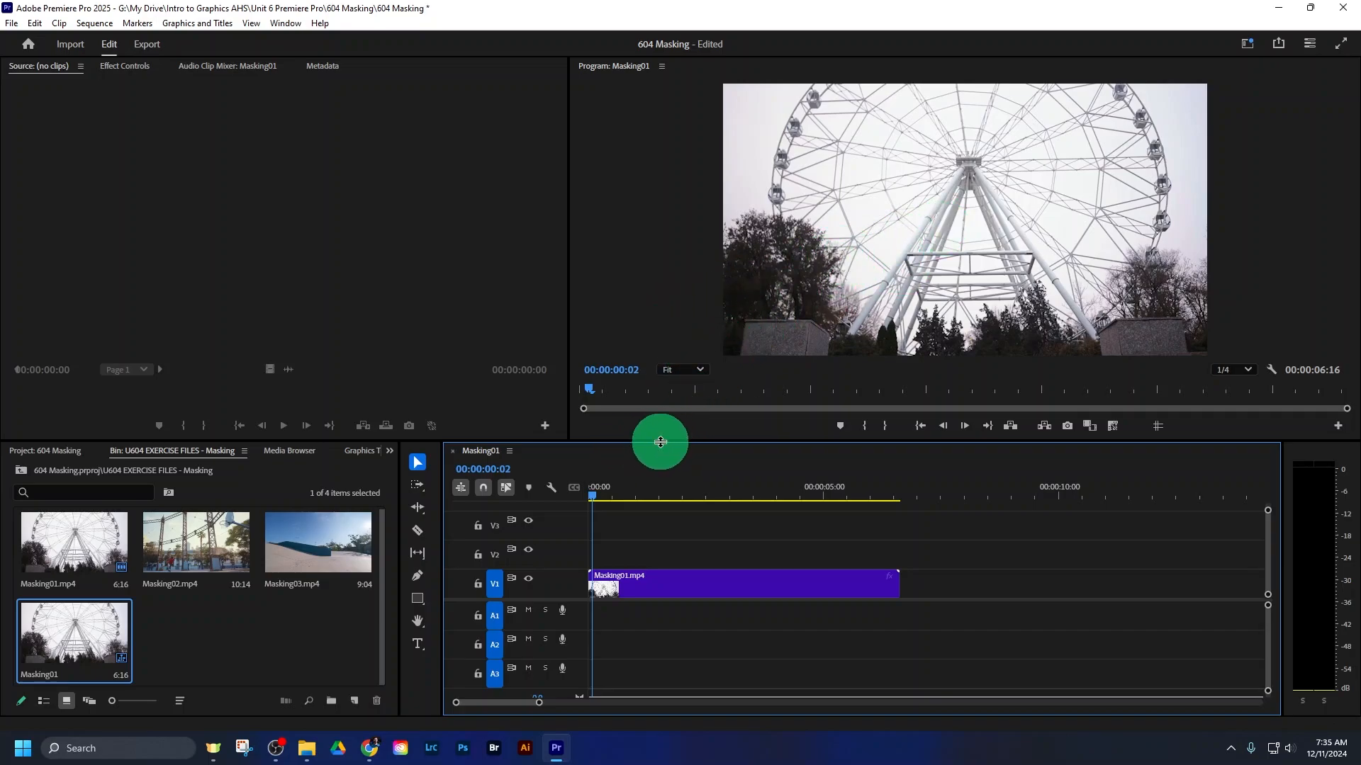
Resize the workspace to enlarge the Program monitor and widen the timeline
{"action": "left_click_drag", "start_coordinate": [654, 441], "coordinate": [657, 509]}
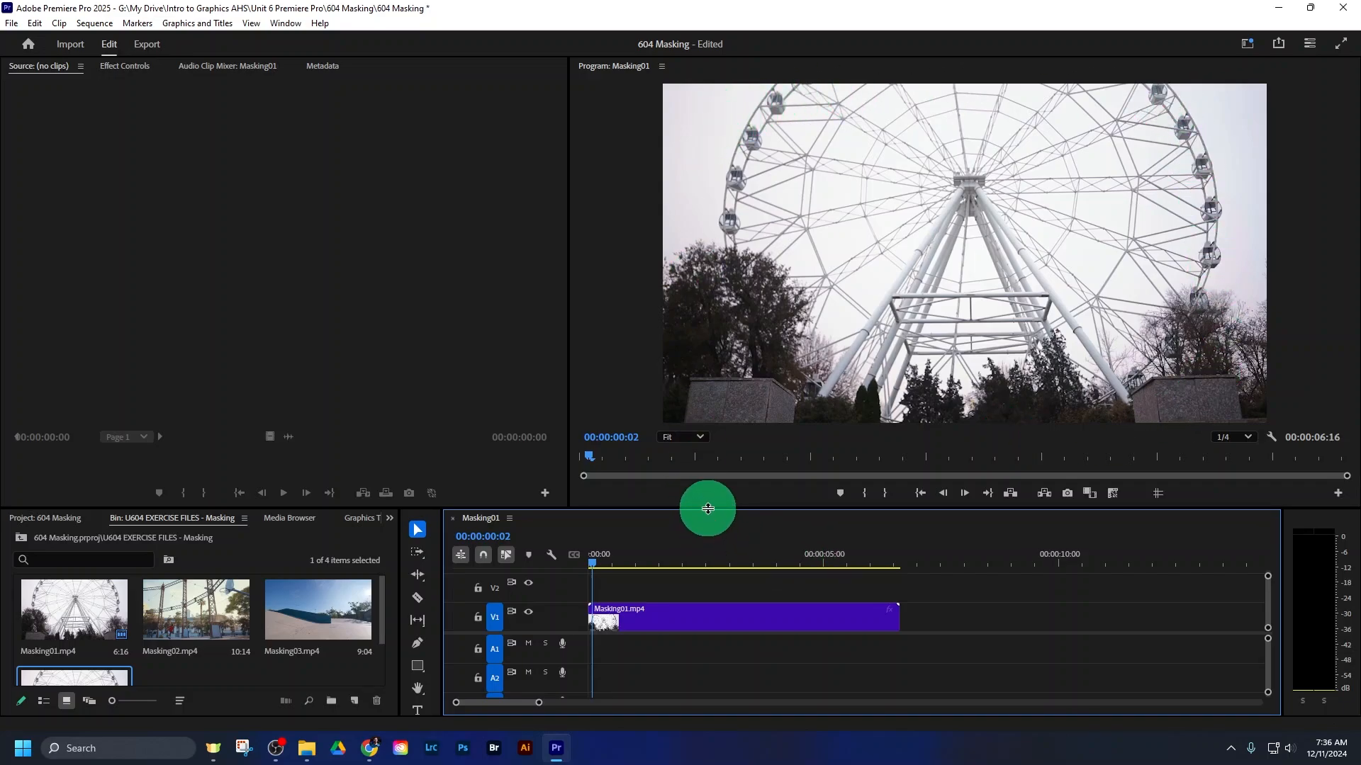
{"action": "left_click_drag", "start_coordinate": [707, 509], "coordinate": [707, 497]}
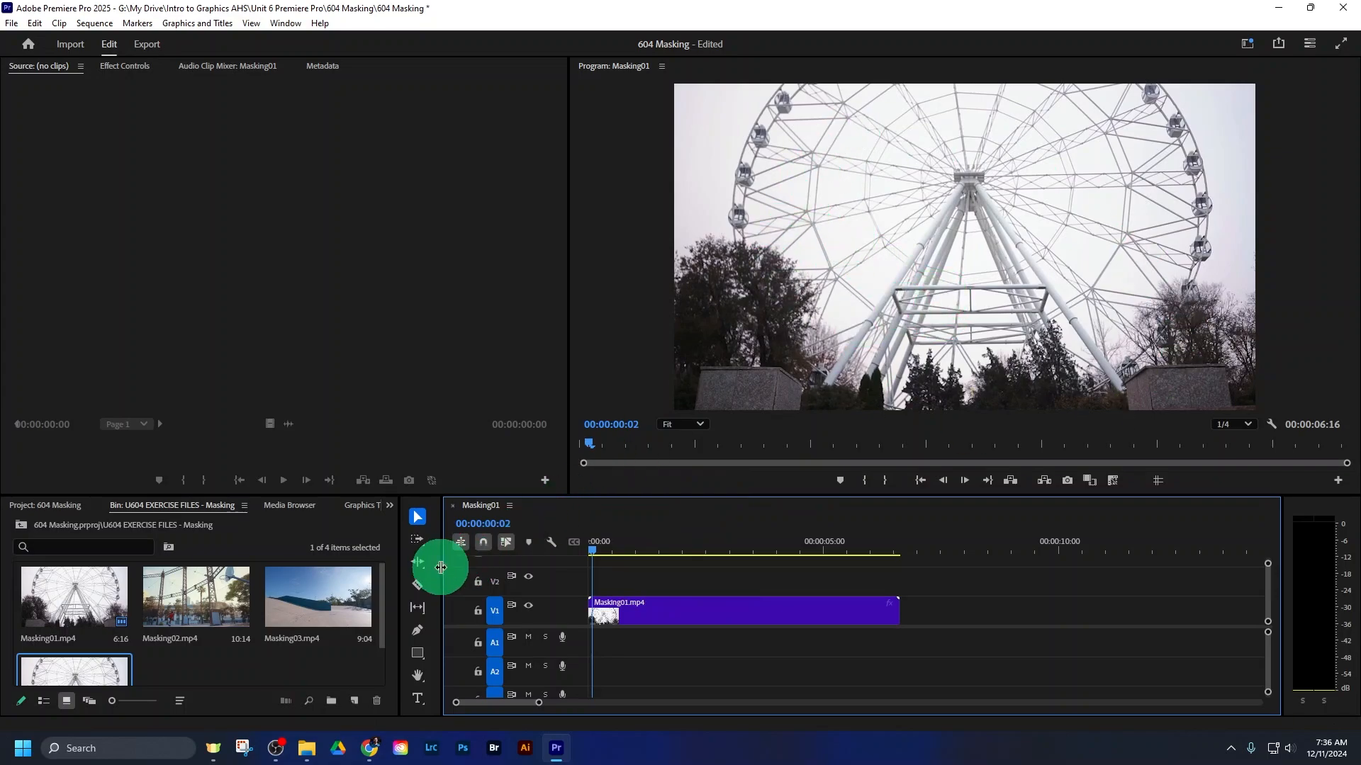
{"action": "left_click_drag", "start_coordinate": [442, 567], "coordinate": [400, 570]}
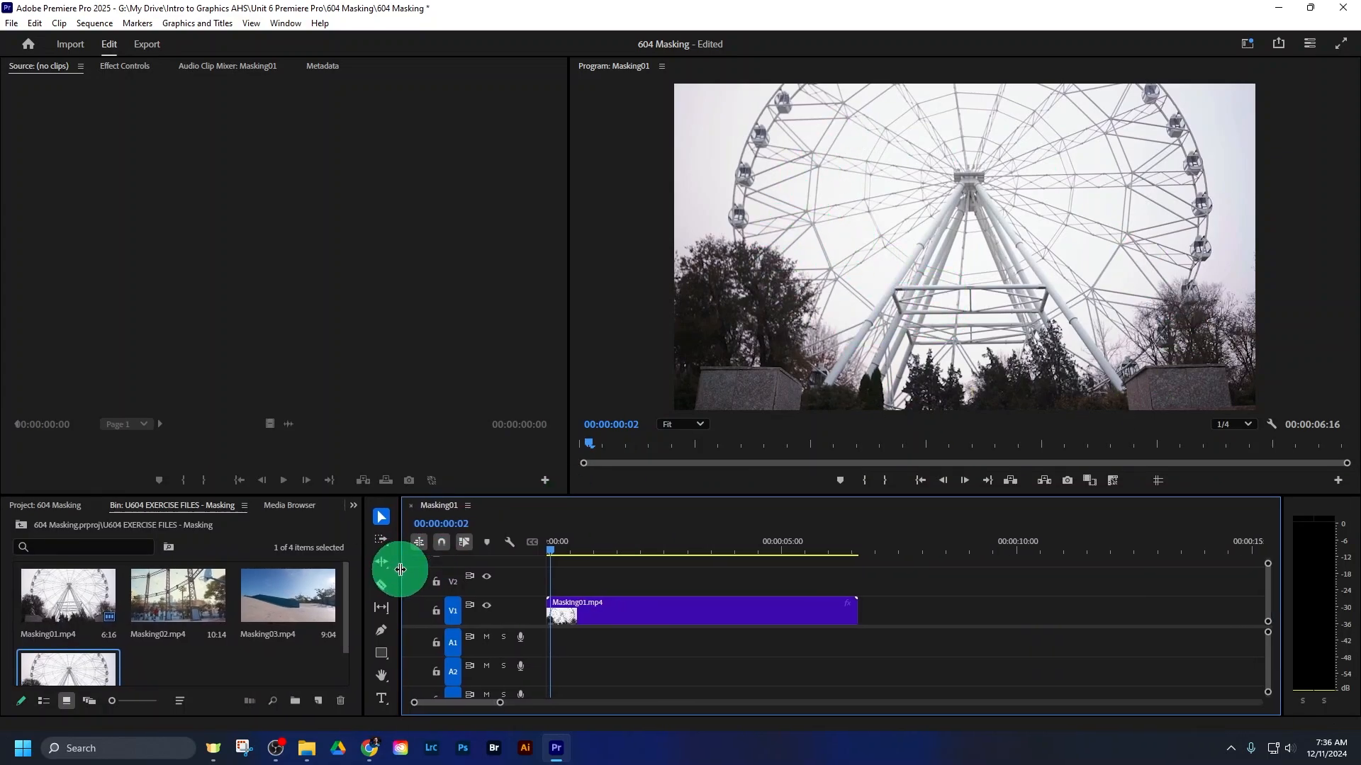
Rename the new Masking01 sequence in the bin as Sequence1
{"action": "left_click", "coordinate": [79, 659]}
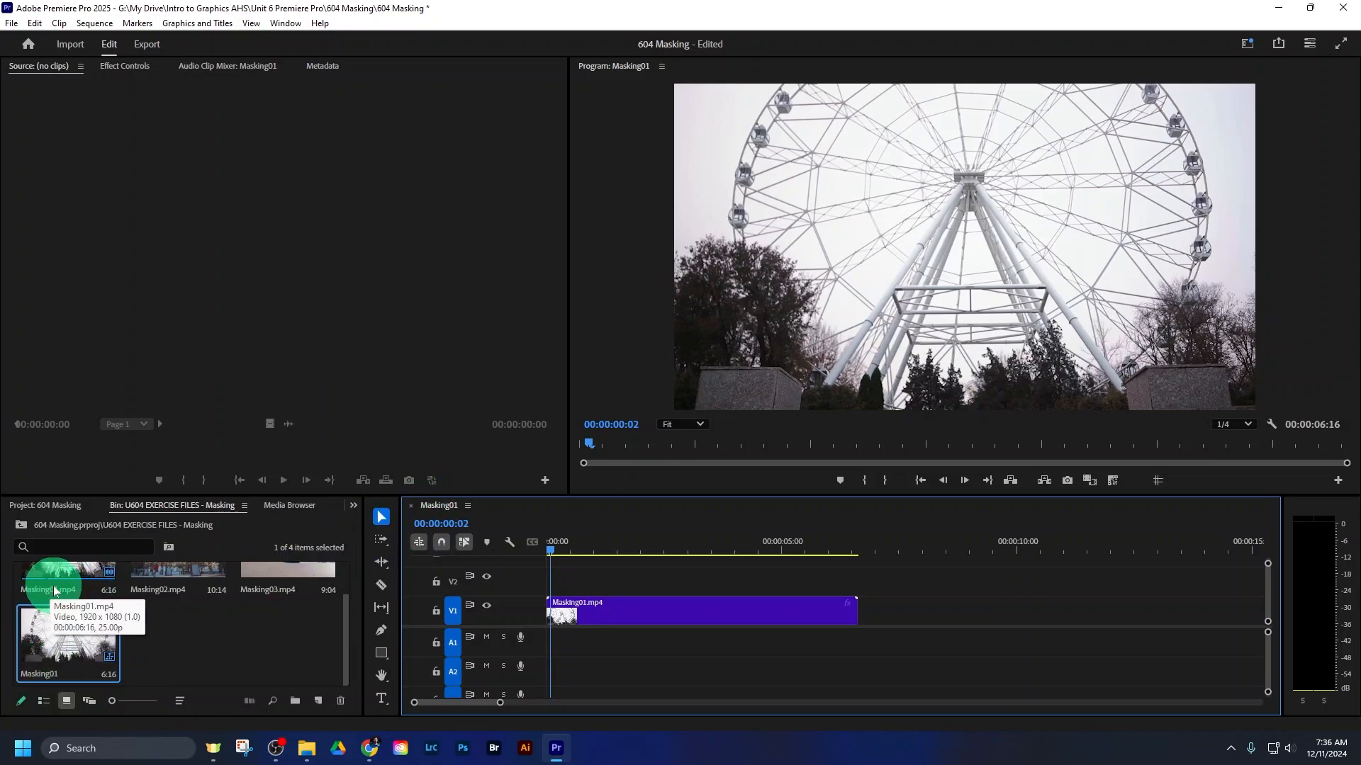
{"action": "left_click", "coordinate": [44, 672]}
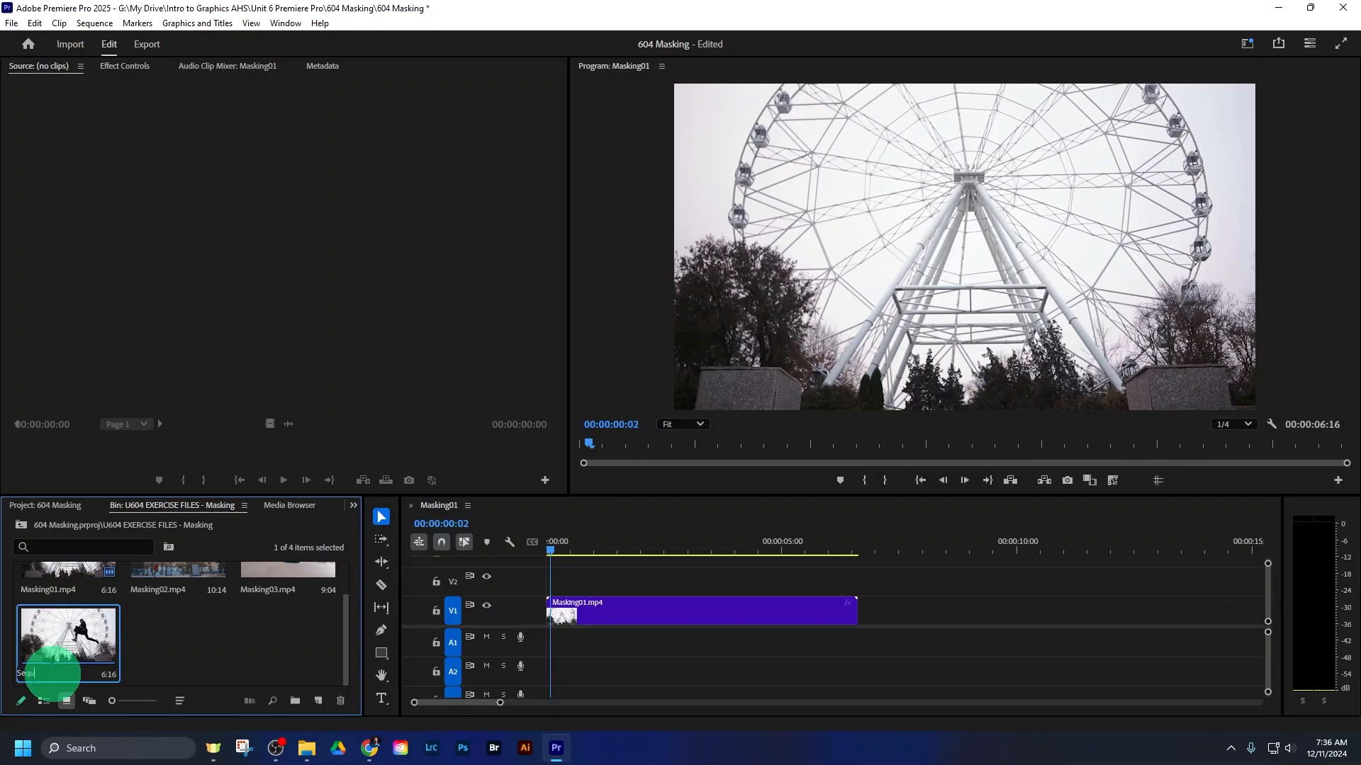
{"action": "type", "text": "Sequence1"}
{"action": "key", "text": "Tab"}
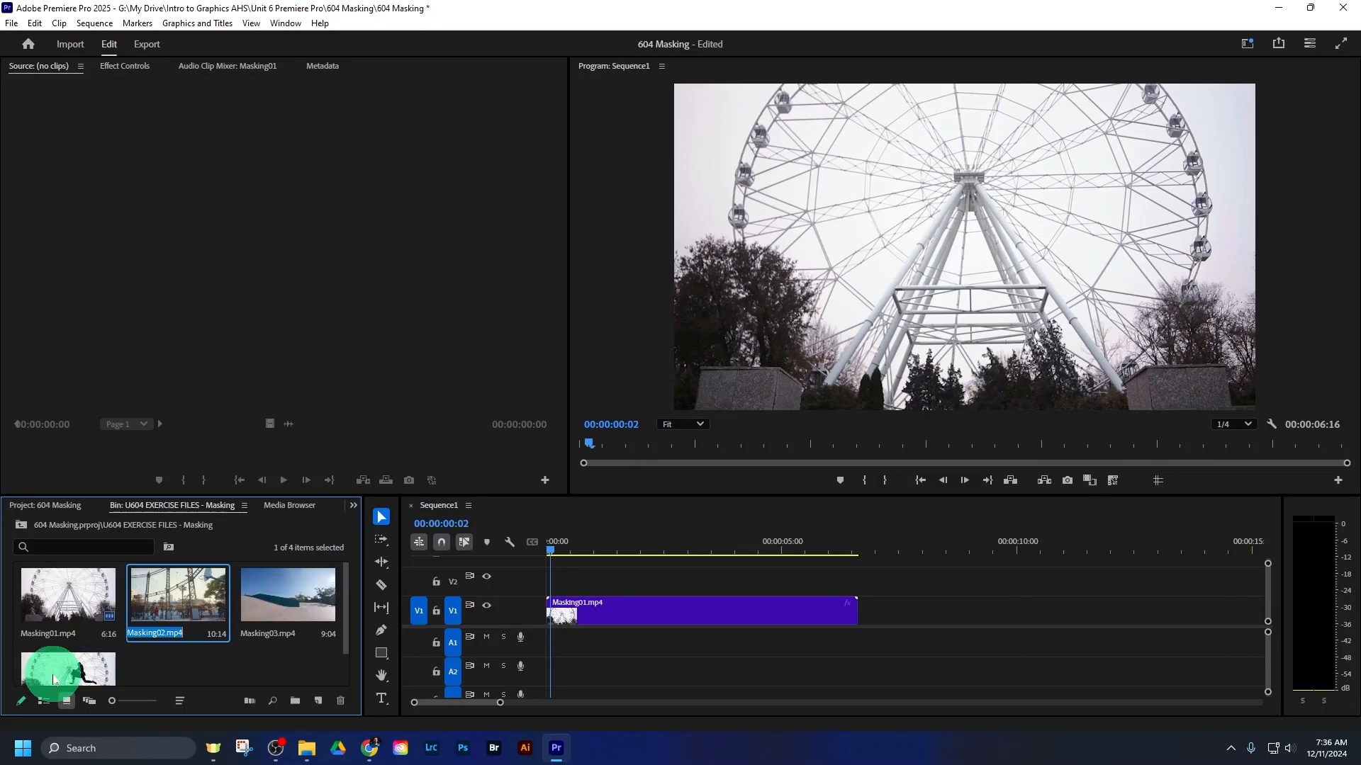
{"action": "scroll", "coordinate": [205, 648], "scroll_direction": "down", "scroll_amount": 1}
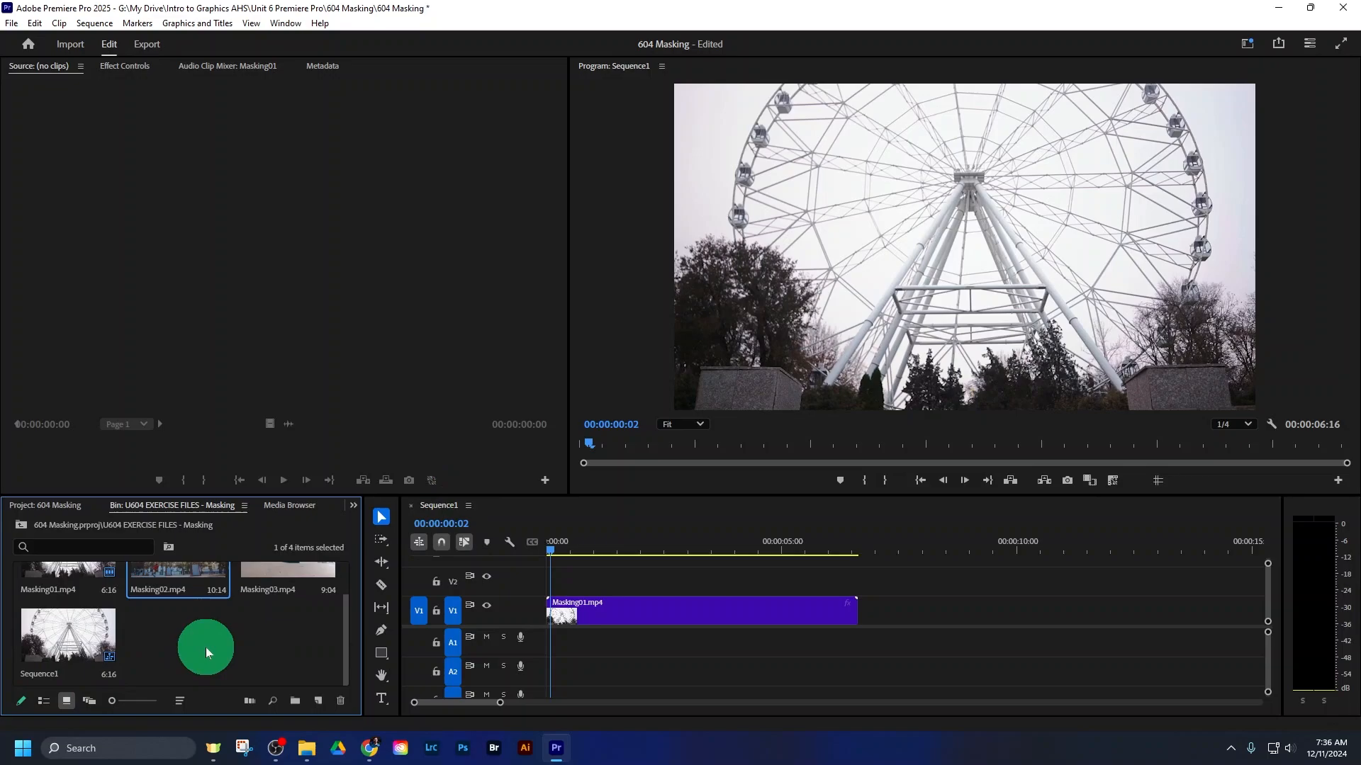
Move the playhead to 00:00:01:20, where the man is mid-jump, and mark the Masking01.mp4 clip there
{"action": "left_click_drag", "start_coordinate": [206, 648], "coordinate": [565, 553]}
{"action": "left_click", "coordinate": [554, 553]}
{"action": "left_click_drag", "start_coordinate": [573, 552], "coordinate": [632, 550]}
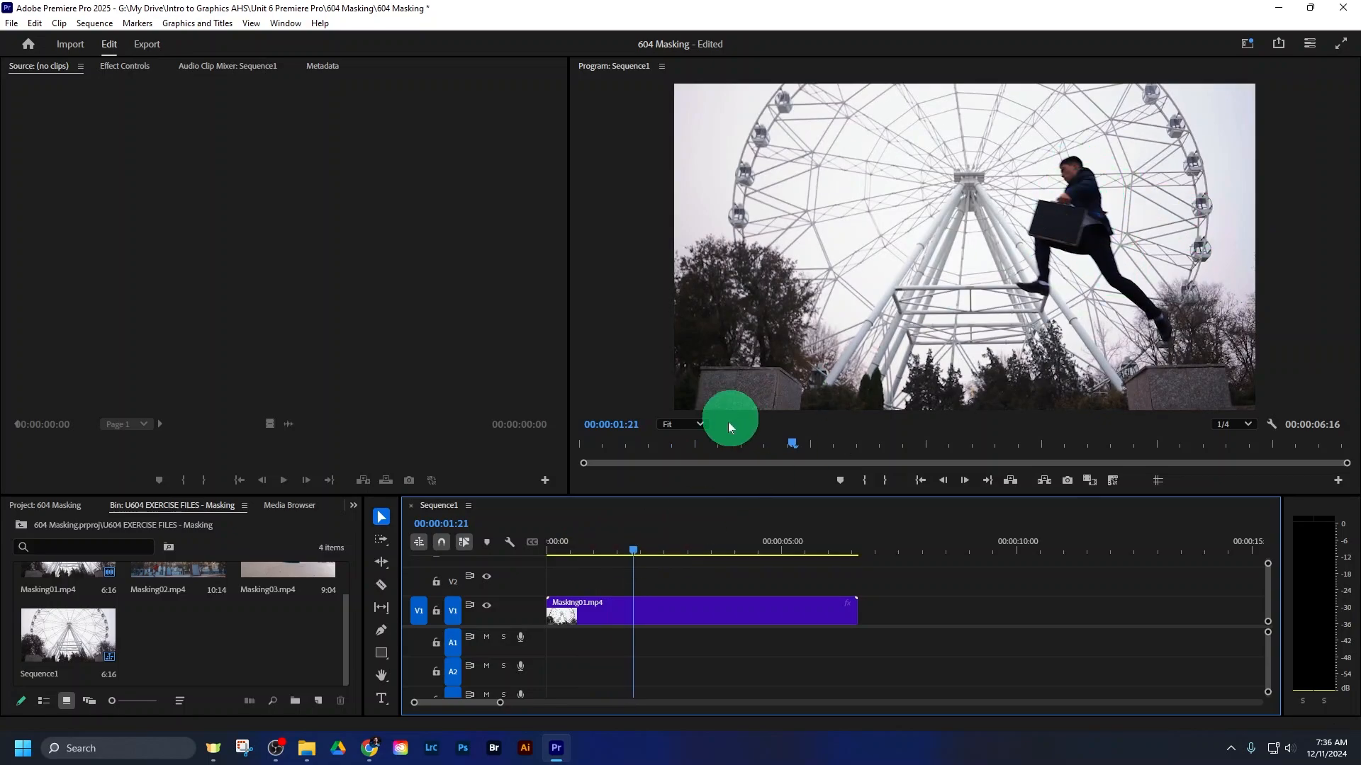
{"action": "mouse_move", "coordinate": [635, 547]}
{"action": "left_mouse_down"}
{"action": "mouse_move", "coordinate": [721, 547]}
{"action": "mouse_move", "coordinate": [615, 542]}
{"action": "mouse_move", "coordinate": [635, 534]}
{"action": "left_mouse_up"}
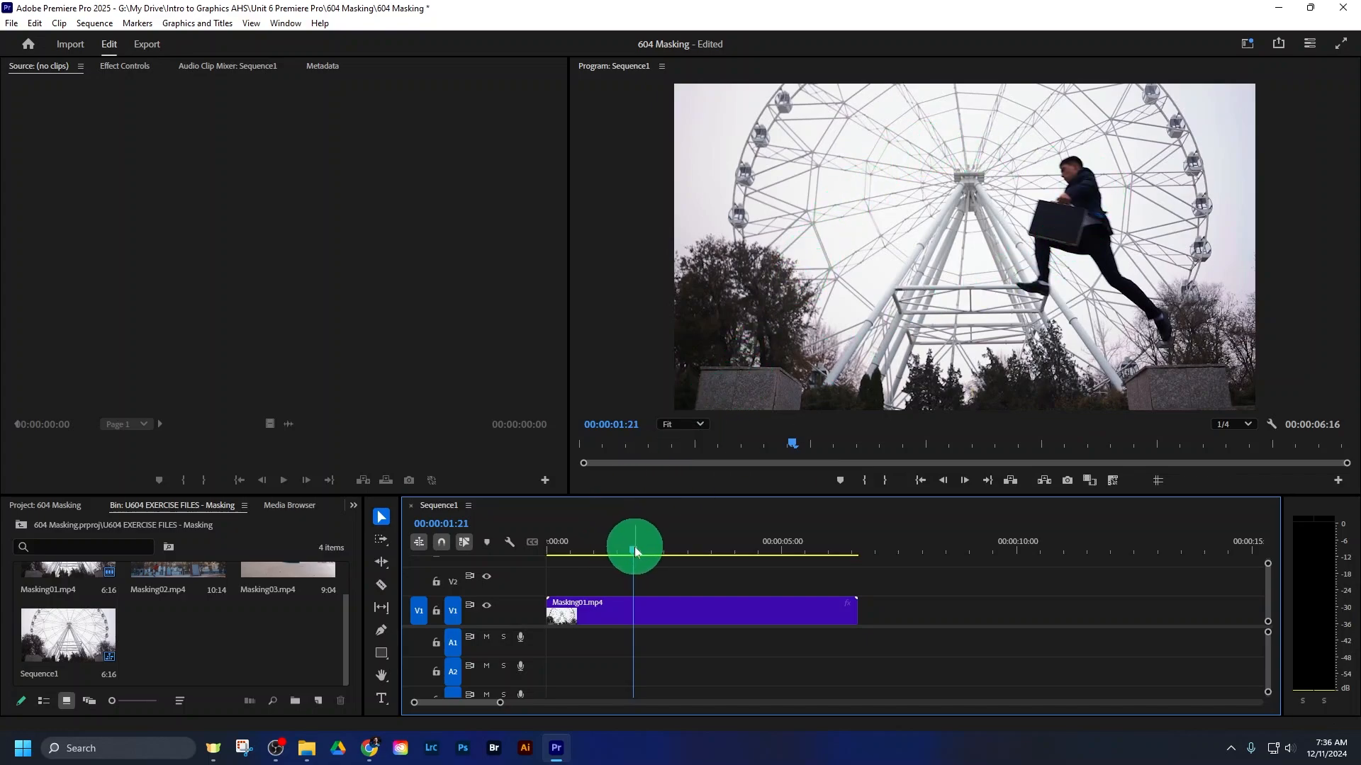
{"action": "left_click_drag", "start_coordinate": [635, 547], "coordinate": [632, 547]}
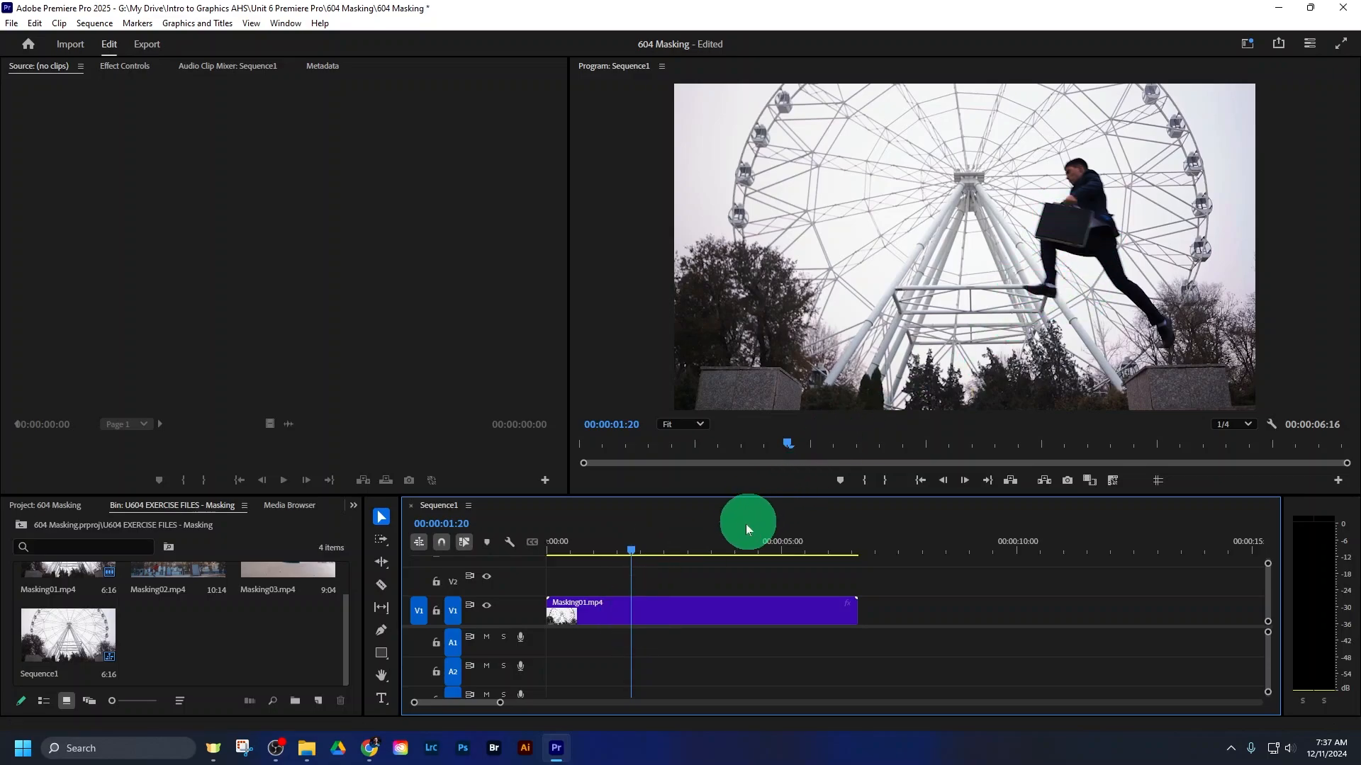
{"action": "left_click", "coordinate": [652, 610]}
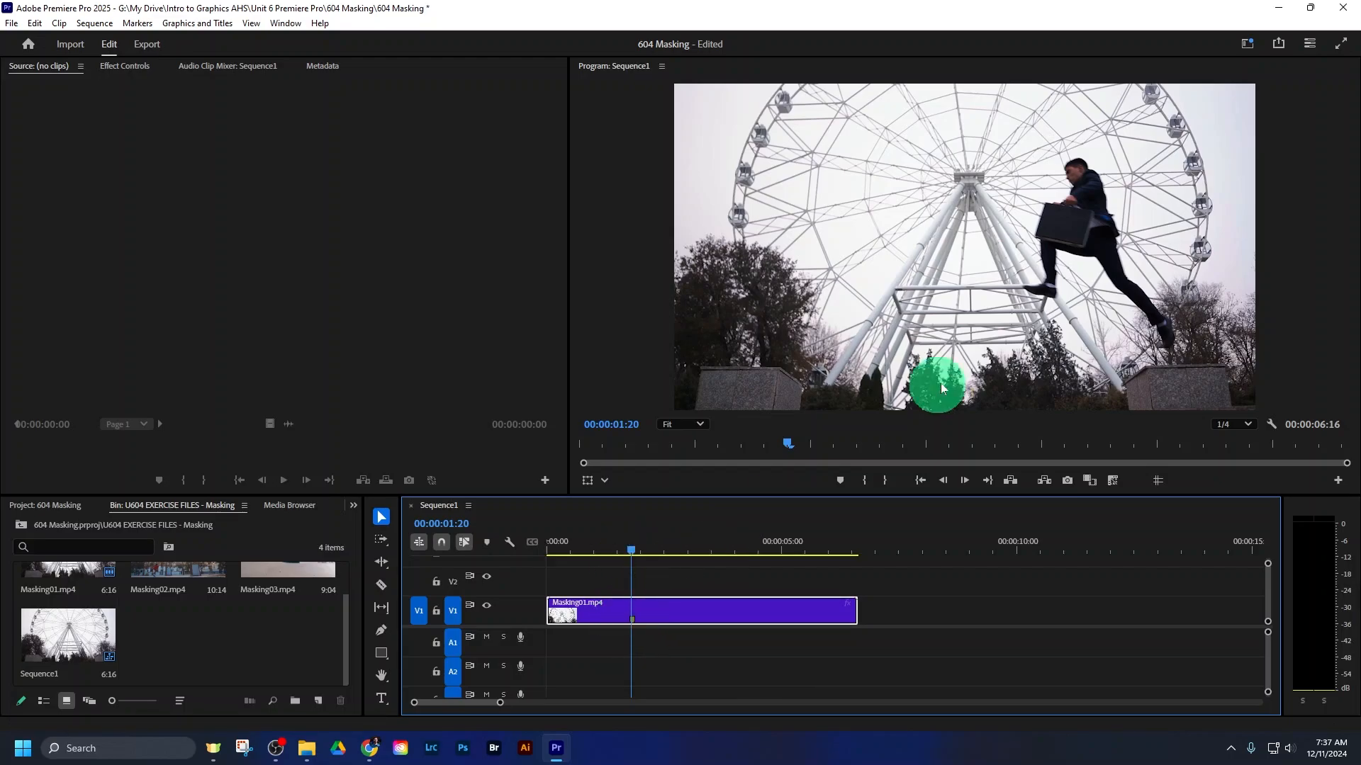
Export the frame at 00:00:01:20 as a JPEG named Clone1 into the 604 Masking folder, importing it into the project
{"action": "mouse_move", "coordinate": [627, 550]}
{"action": "left_mouse_down"}
{"action": "mouse_move", "coordinate": [647, 550]}
{"action": "mouse_move", "coordinate": [629, 552]}
{"action": "left_mouse_up"}
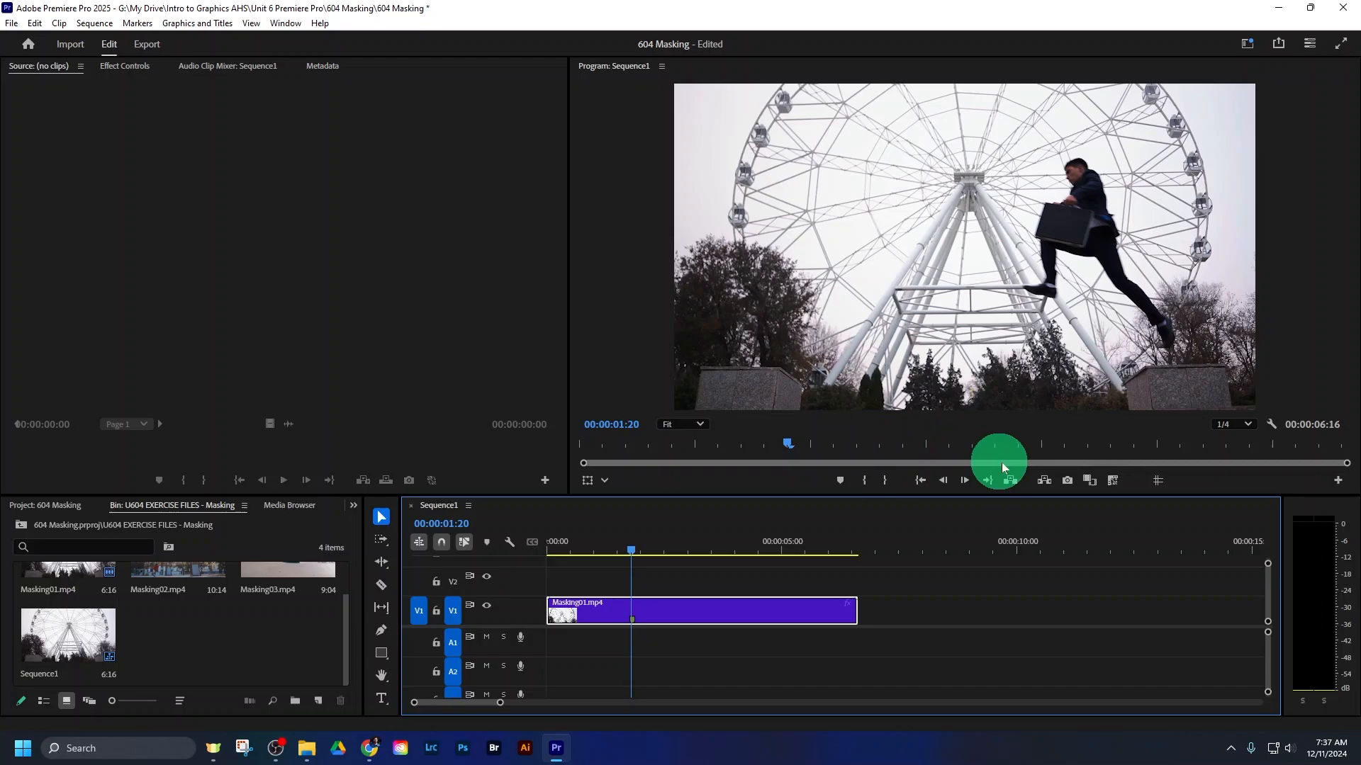
{"action": "left_click", "coordinate": [1067, 481]}
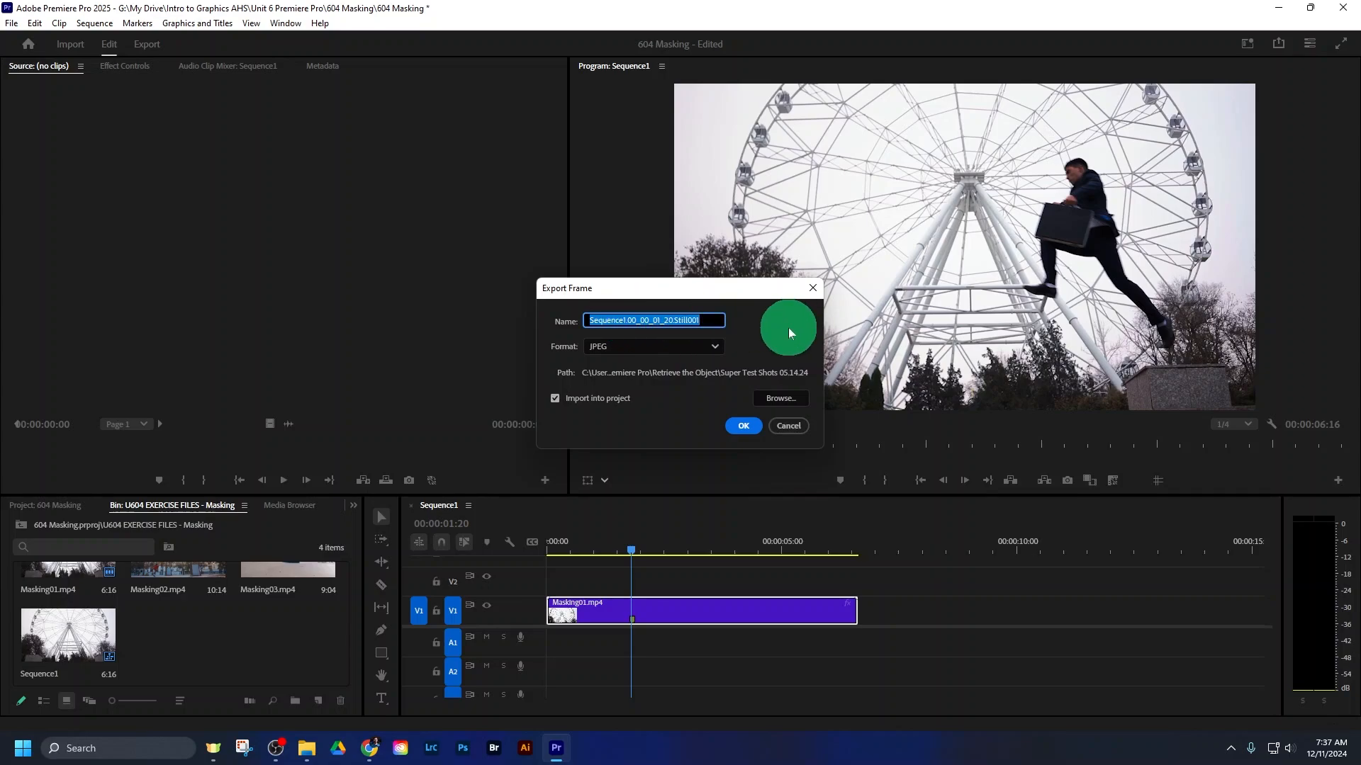
{"action": "type", "text": "Clone1"}
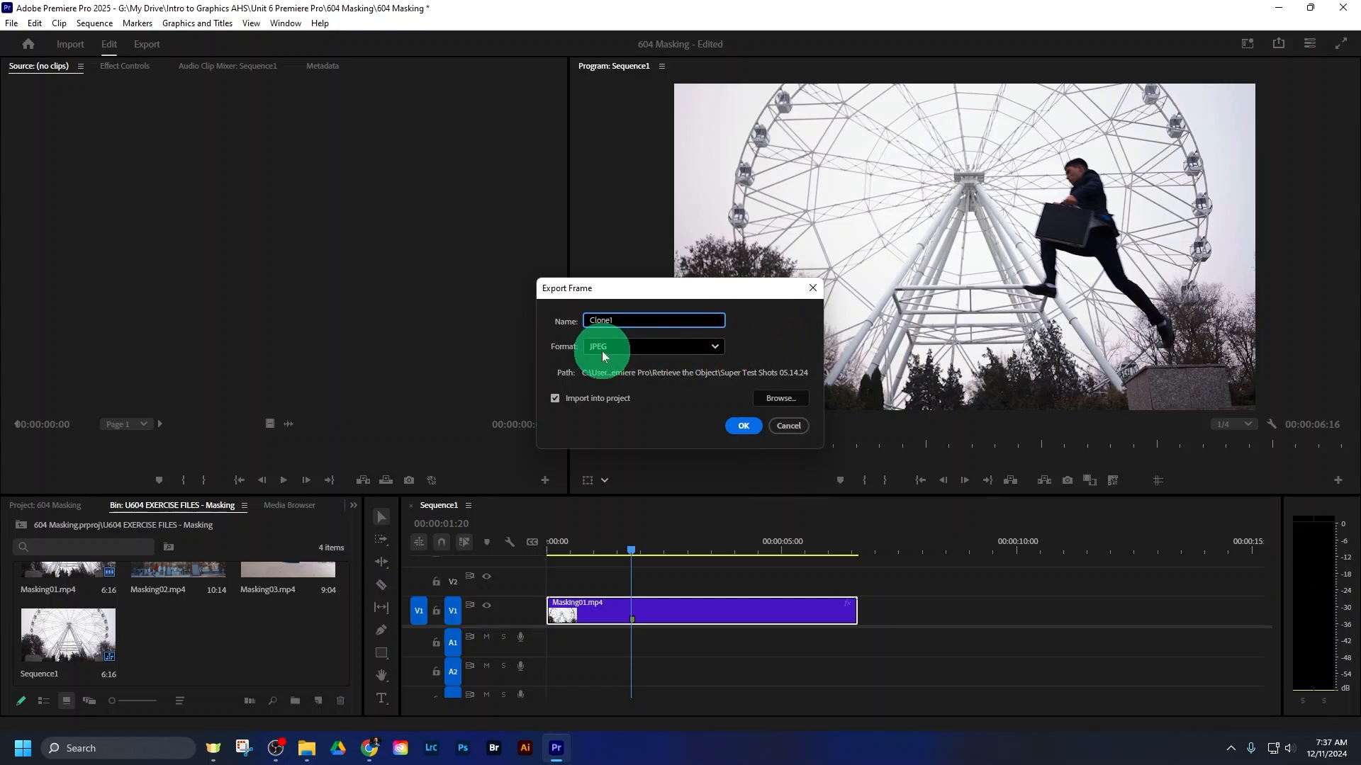
{"action": "left_click", "coordinate": [705, 346]}
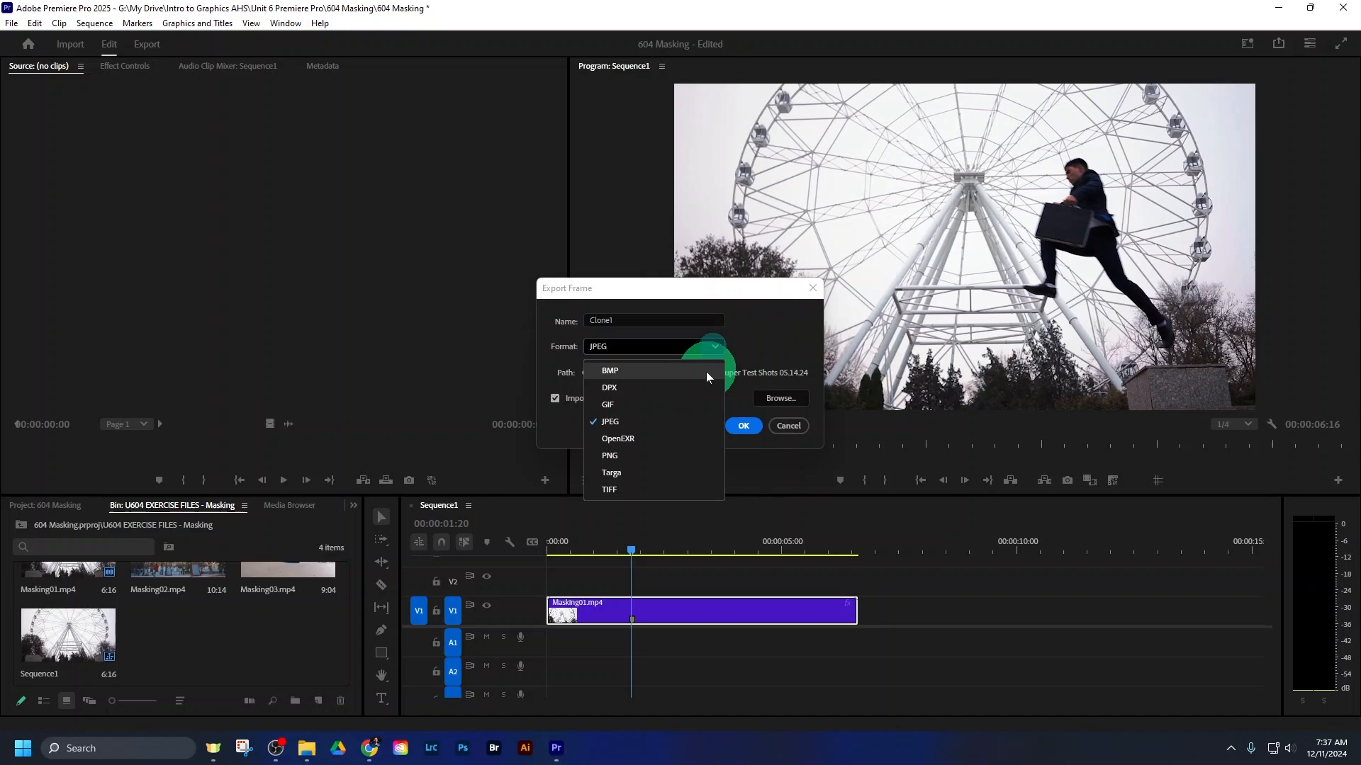
{"action": "left_click", "coordinate": [632, 421]}
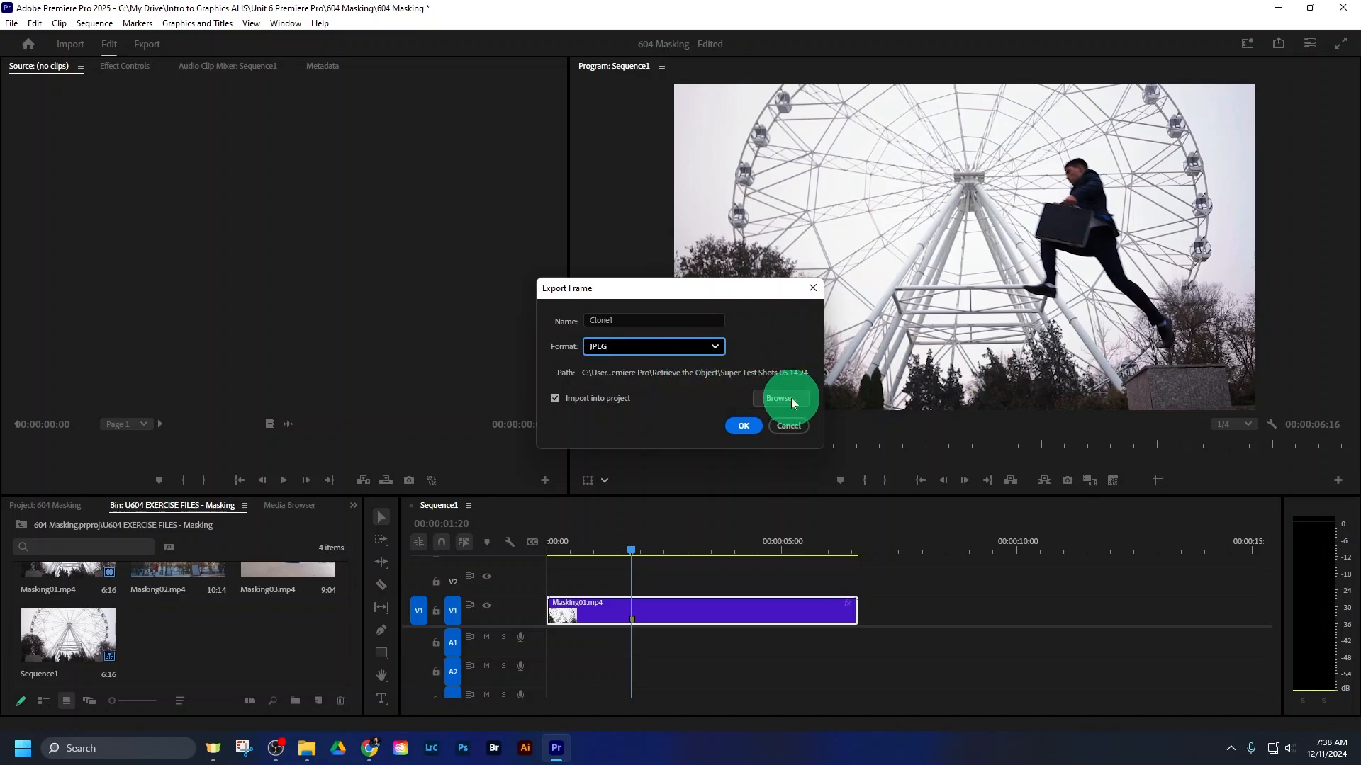
{"action": "left_click", "coordinate": [791, 398]}
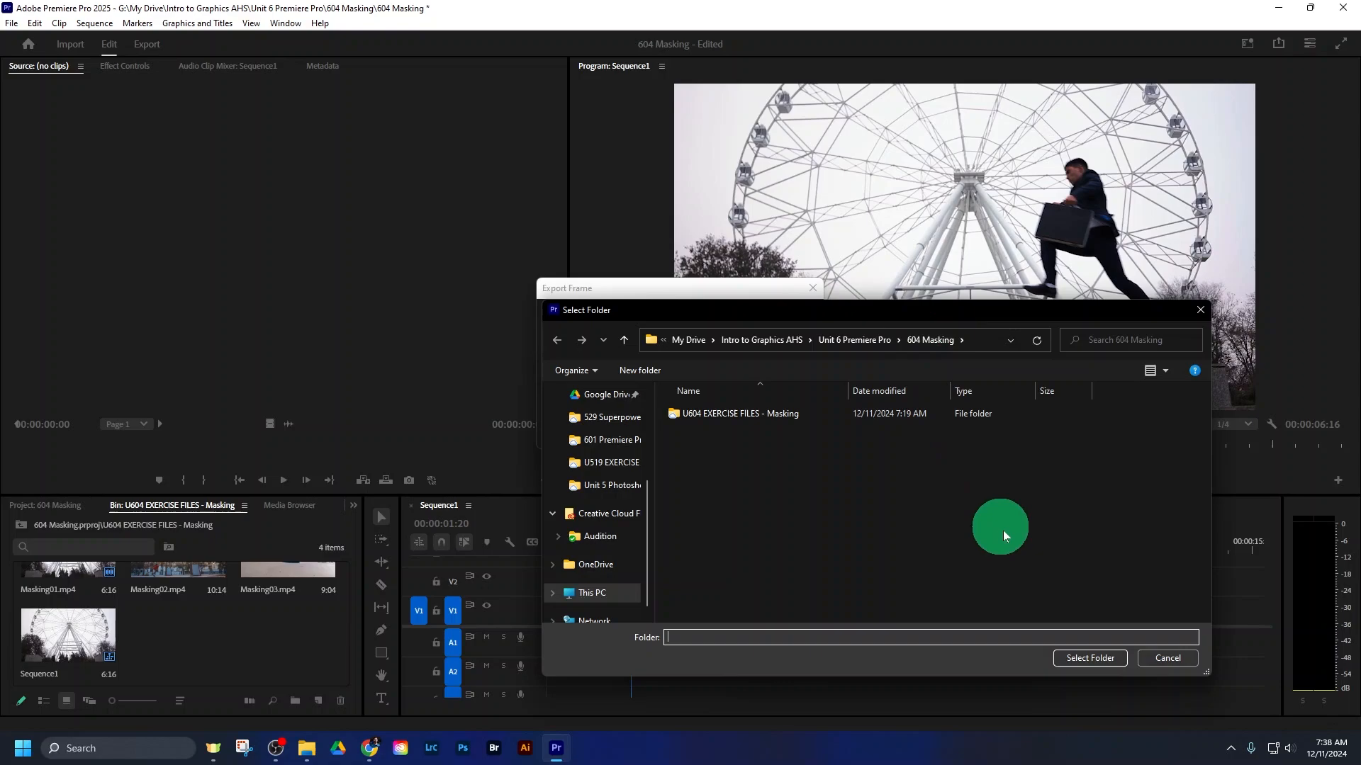
{"action": "left_click", "coordinate": [1073, 659]}
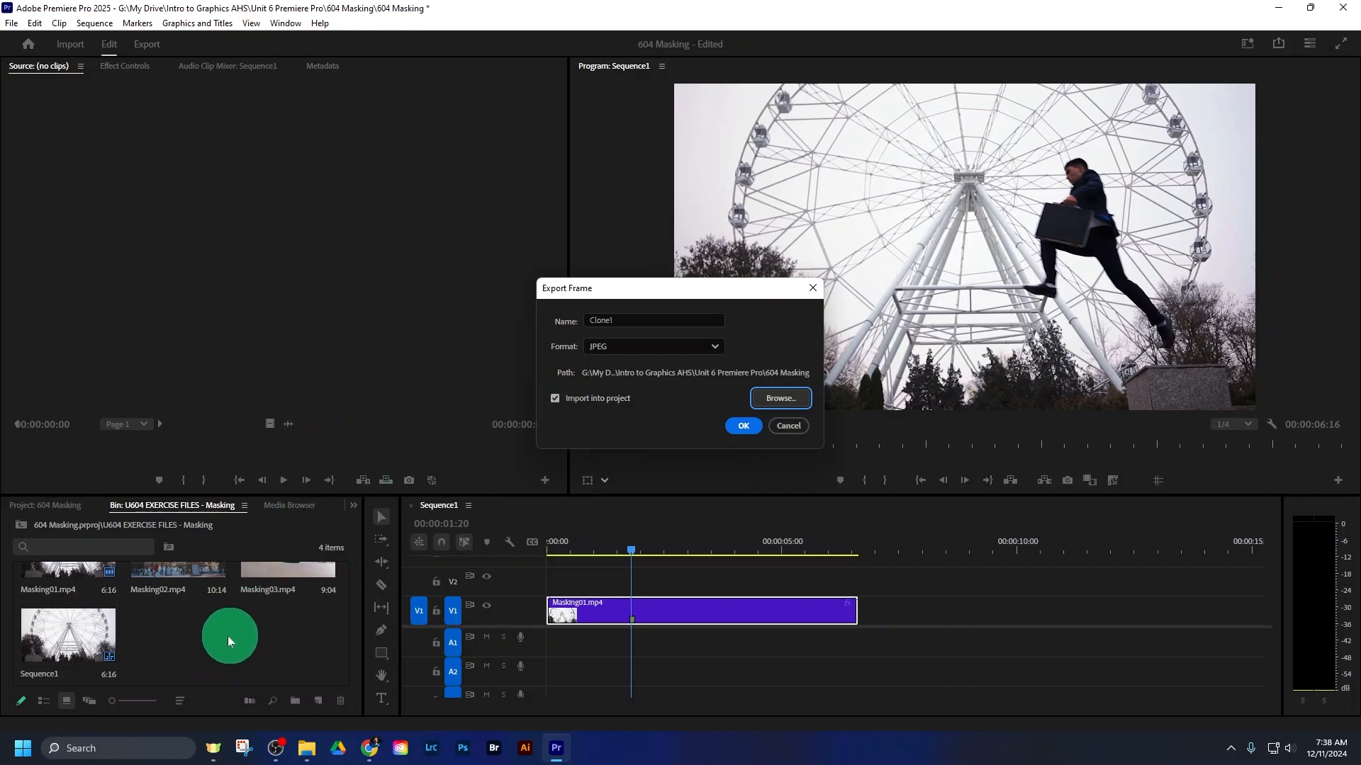
{"action": "left_click", "coordinate": [743, 425]}
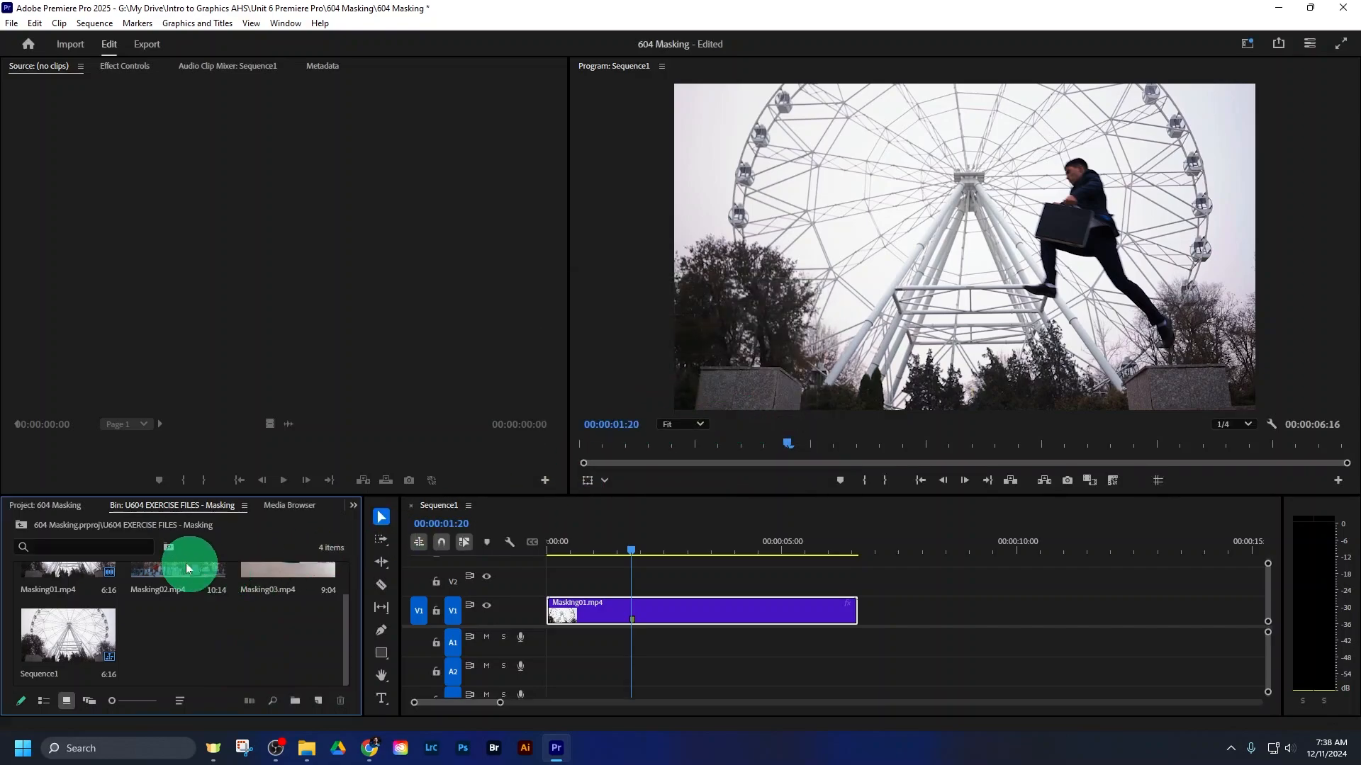
Check for the exported Clone1 still in the project's root bin and in the 604 Masking folder in File Explorer
{"action": "left_click", "coordinate": [34, 508]}
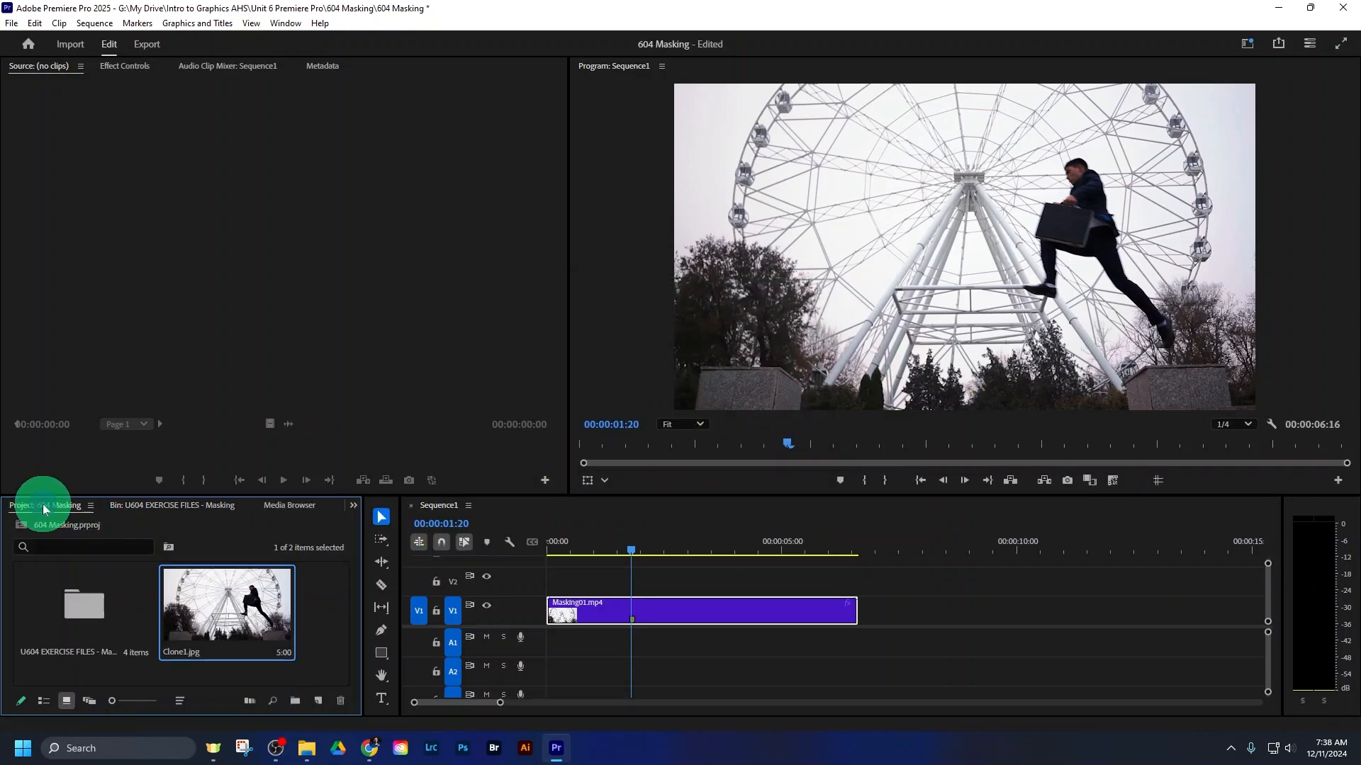
{"action": "left_click", "coordinate": [237, 588]}
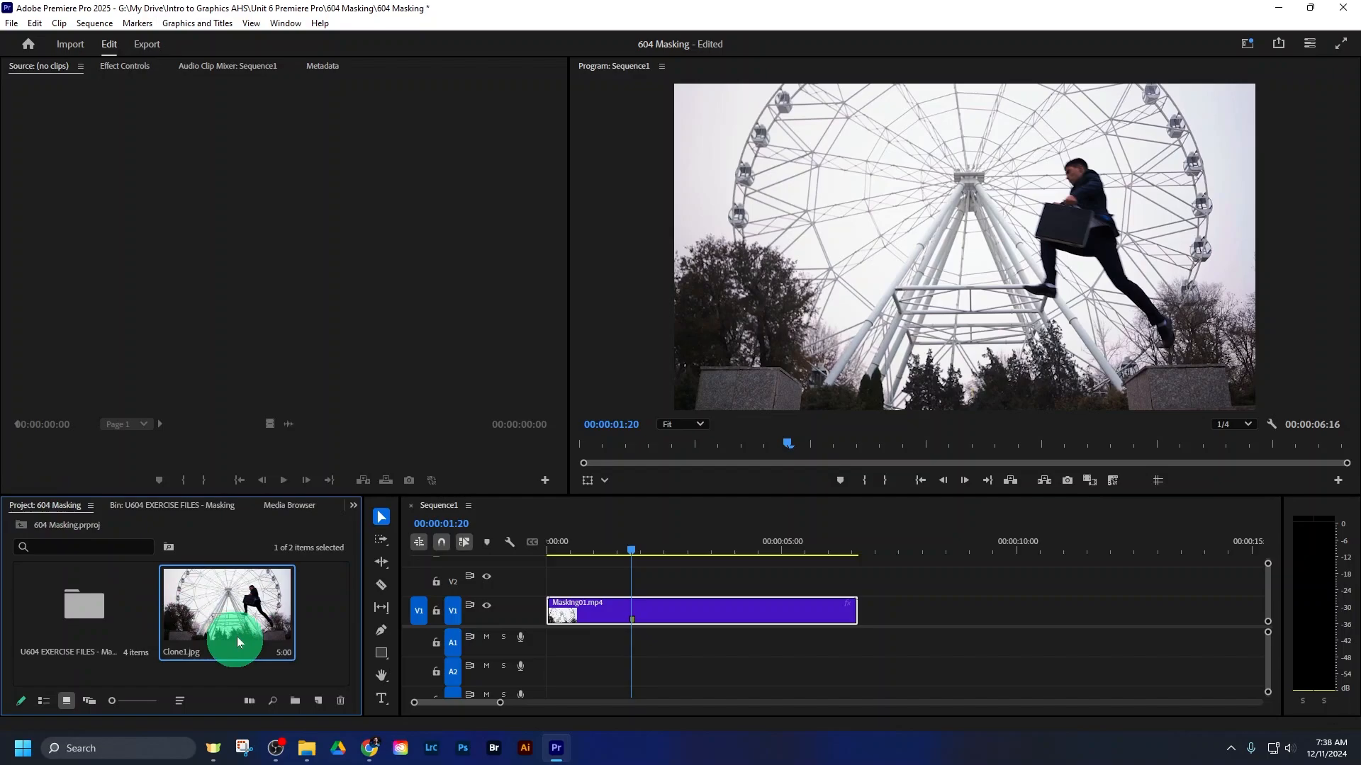
{"action": "left_click", "coordinate": [180, 505]}
{"action": "left_click", "coordinate": [58, 508]}
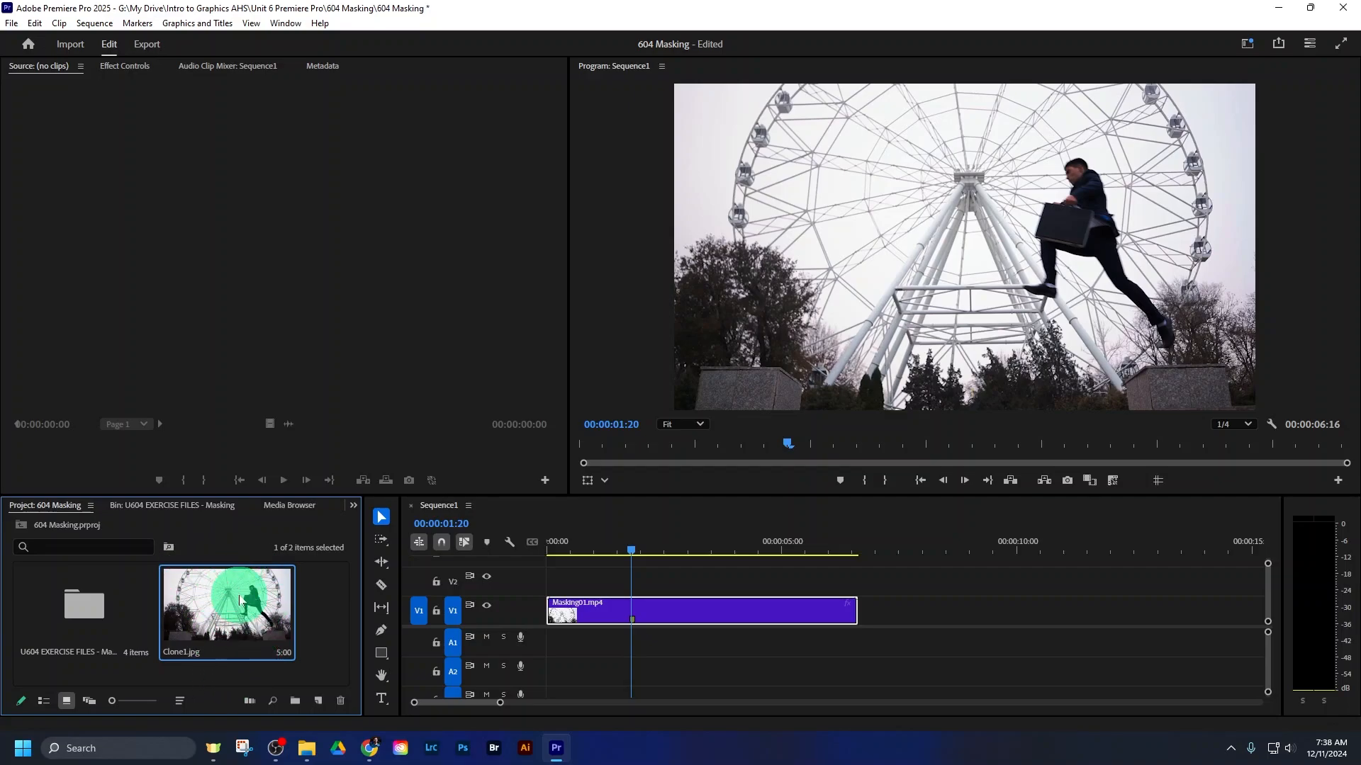
{"action": "left_click", "coordinate": [306, 747]}
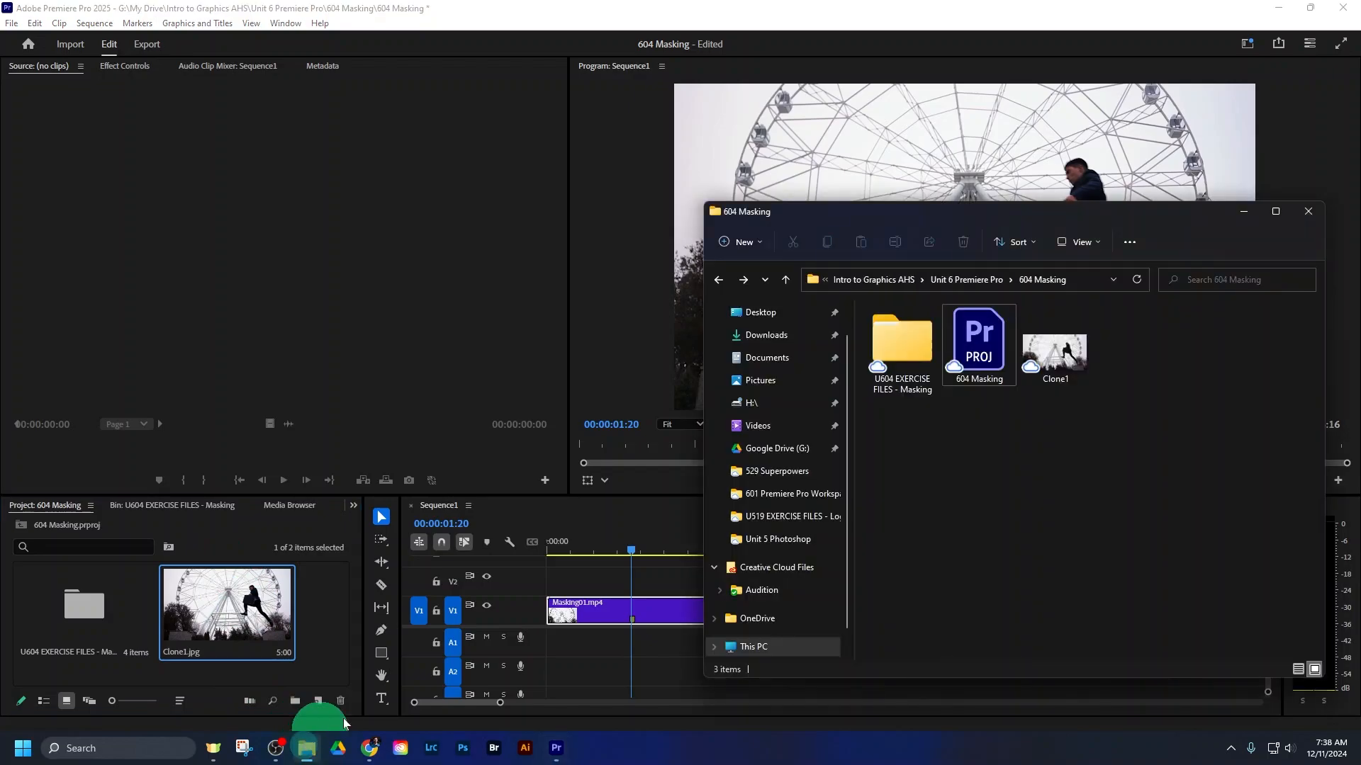
{"action": "left_click", "coordinate": [1063, 372]}
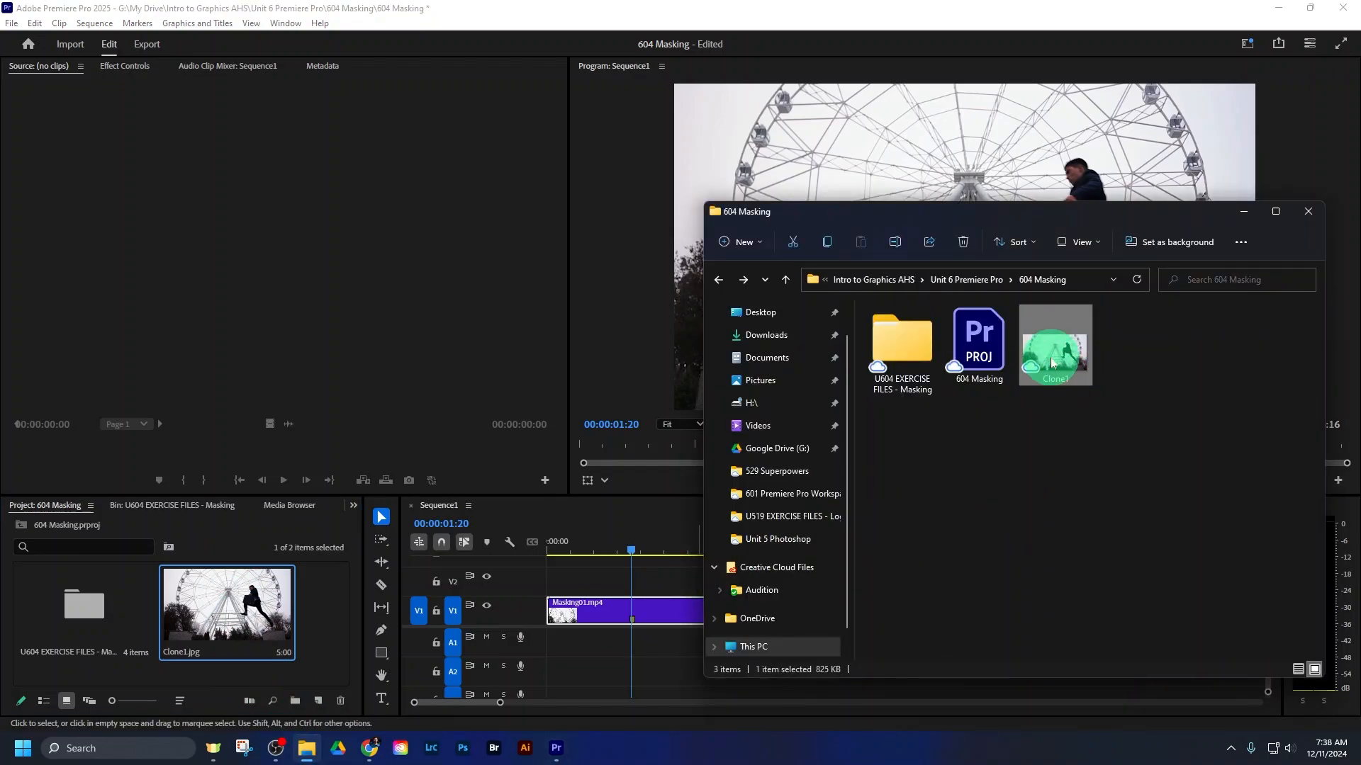
{"action": "left_click_drag", "start_coordinate": [1051, 363], "coordinate": [1097, 469]}
{"action": "left_click", "coordinate": [629, 184]}
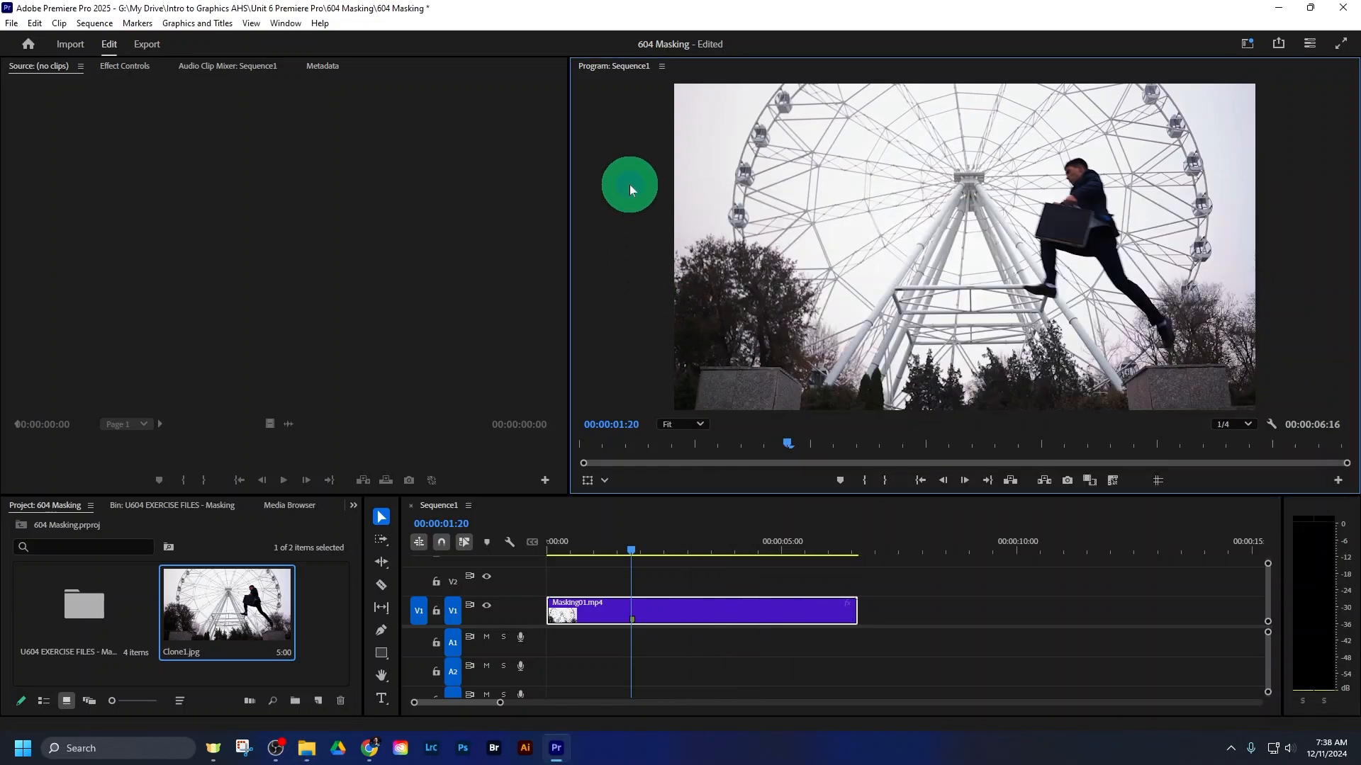
{"action": "left_click", "coordinate": [428, 623]}
Place Clone1.jpg on track V2 above the Masking01.mp4 clip
{"action": "left_click", "coordinate": [246, 613]}
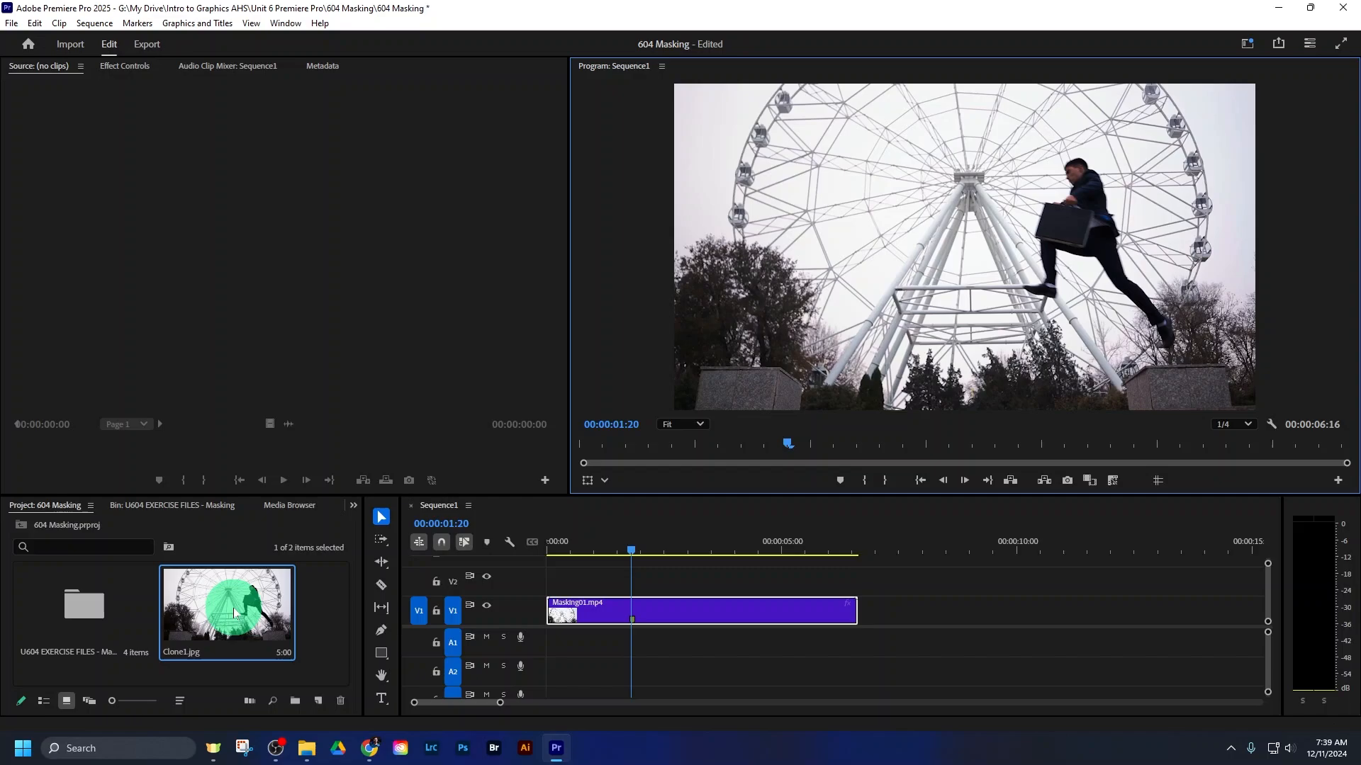
{"action": "left_click_drag", "start_coordinate": [234, 613], "coordinate": [693, 573]}
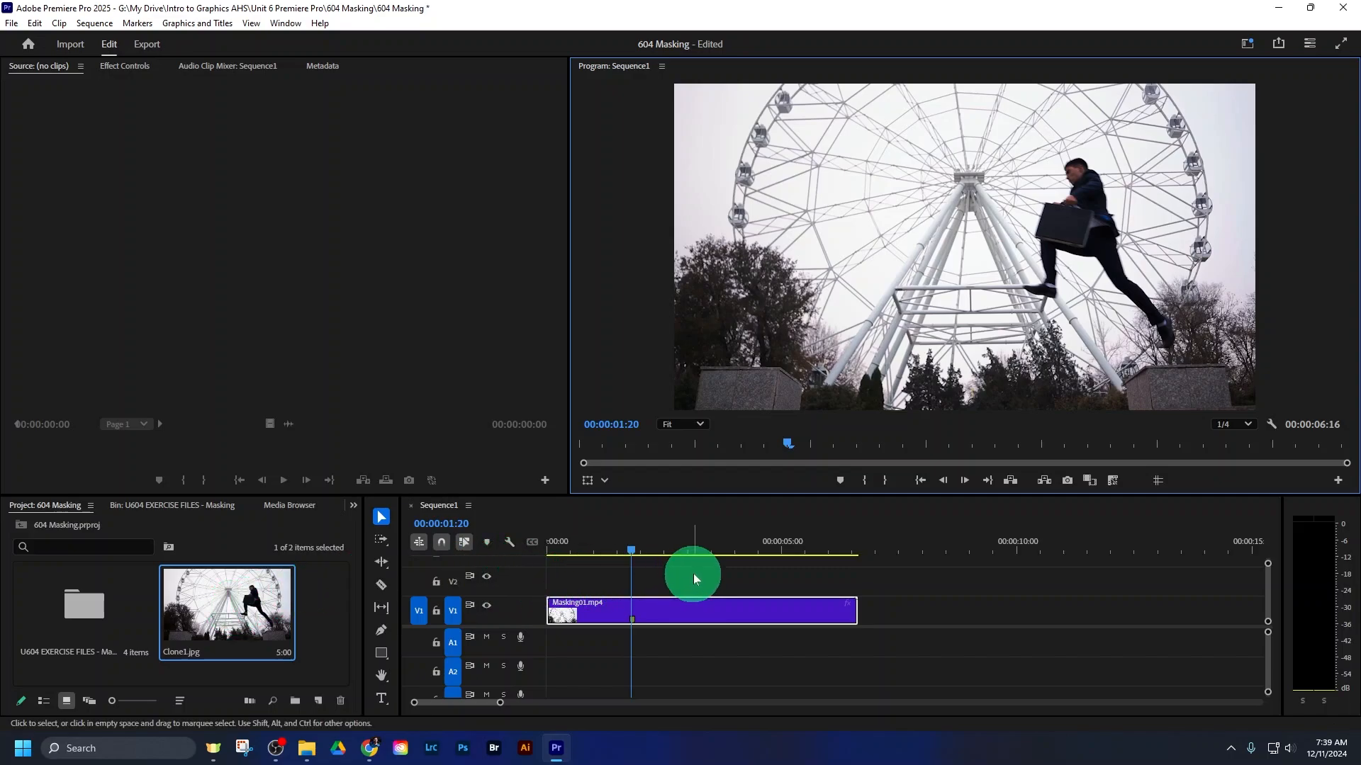
{"action": "left_click_drag", "start_coordinate": [227, 594], "coordinate": [607, 578]}
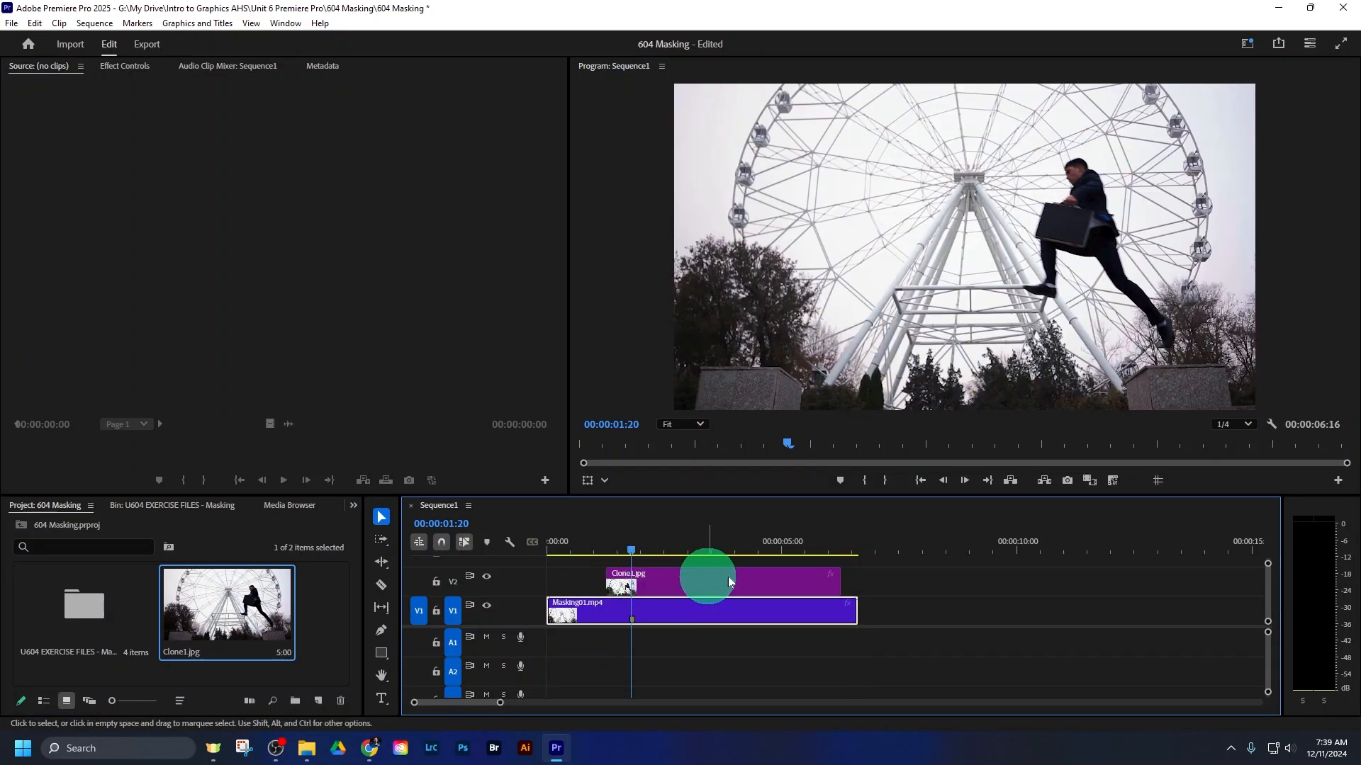
Trim Clone1.jpg on V2 to start at the 00:00:01:20 marker and end together with Masking01.mp4
{"action": "mouse_move", "coordinate": [840, 581]}
{"action": "left_mouse_down"}
{"action": "mouse_move", "coordinate": [1115, 580]}
{"action": "mouse_move", "coordinate": [758, 582]}
{"action": "mouse_move", "coordinate": [1203, 592]}
{"action": "mouse_move", "coordinate": [817, 584]}
{"action": "left_mouse_up"}
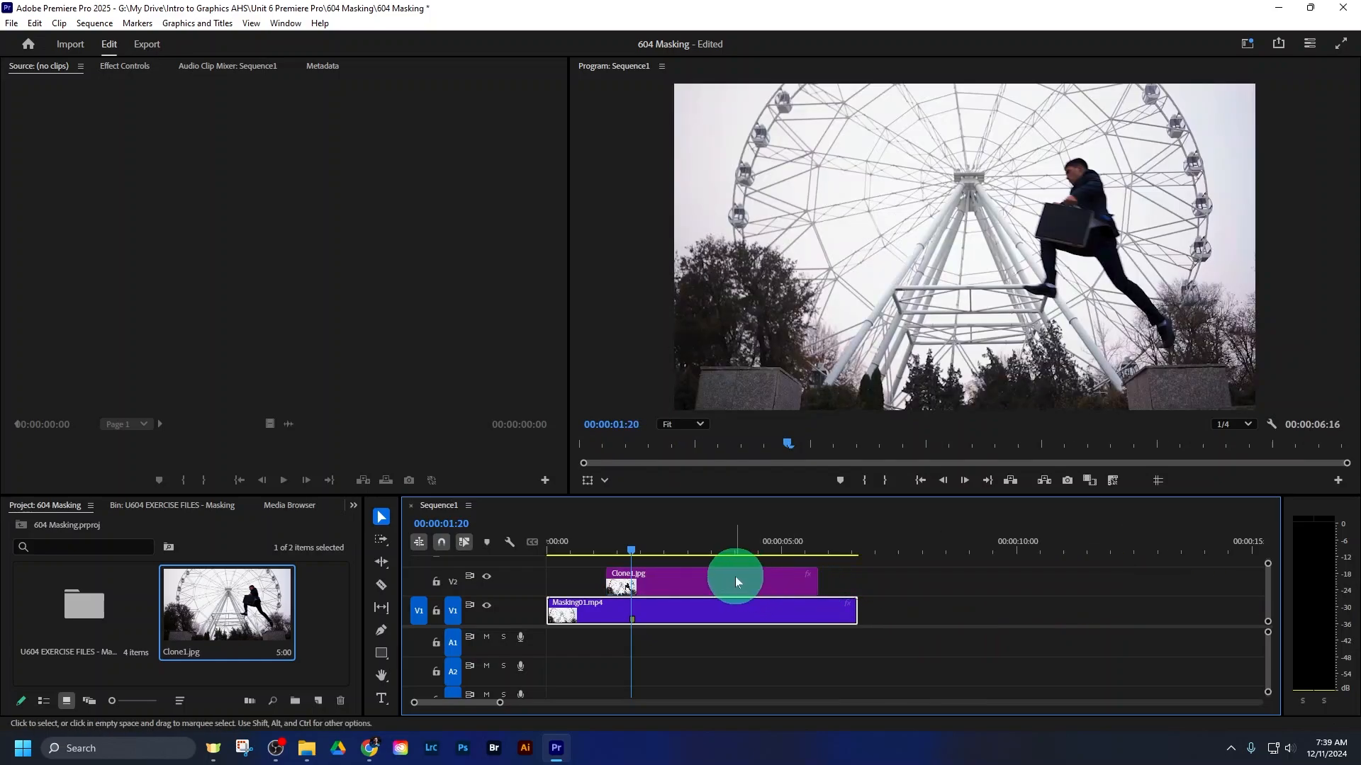
{"action": "left_click_drag", "start_coordinate": [809, 579], "coordinate": [856, 578]}
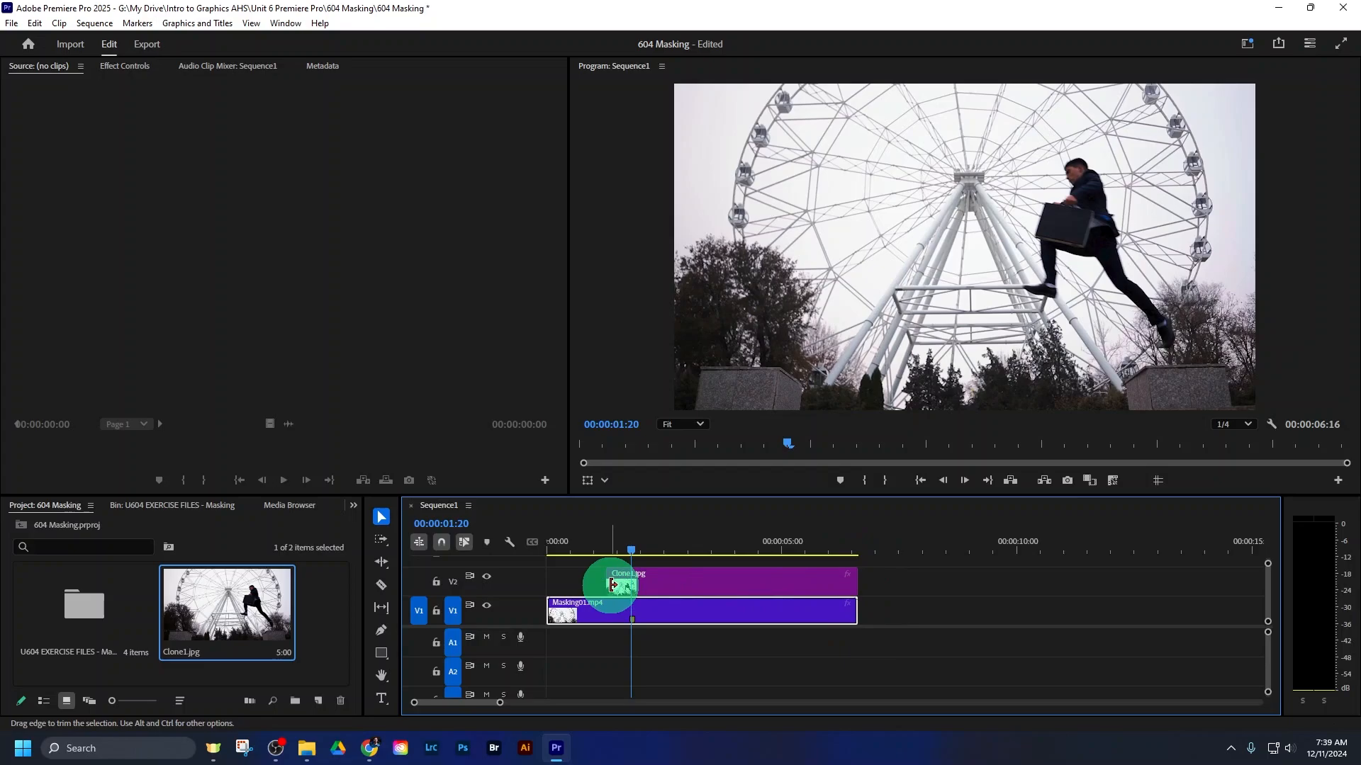
{"action": "mouse_move", "coordinate": [613, 585]}
{"action": "left_mouse_down"}
{"action": "mouse_move", "coordinate": [632, 584]}
{"action": "mouse_move", "coordinate": [634, 552]}
{"action": "mouse_move", "coordinate": [577, 550]}
{"action": "mouse_move", "coordinate": [662, 577]}
{"action": "mouse_move", "coordinate": [579, 550]}
{"action": "mouse_move", "coordinate": [633, 555]}
{"action": "left_mouse_up"}
{"action": "left_click", "coordinate": [631, 615]}
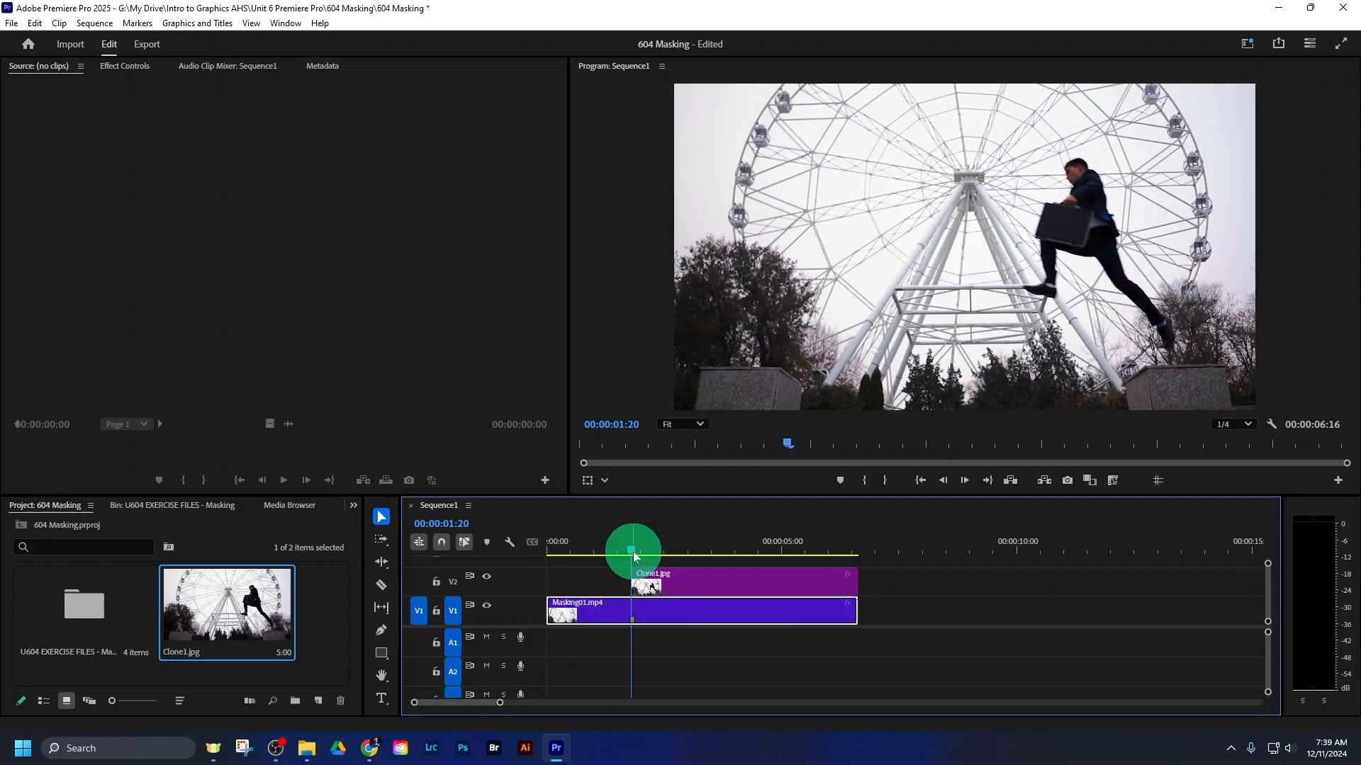
{"action": "left_click", "coordinate": [699, 565]}
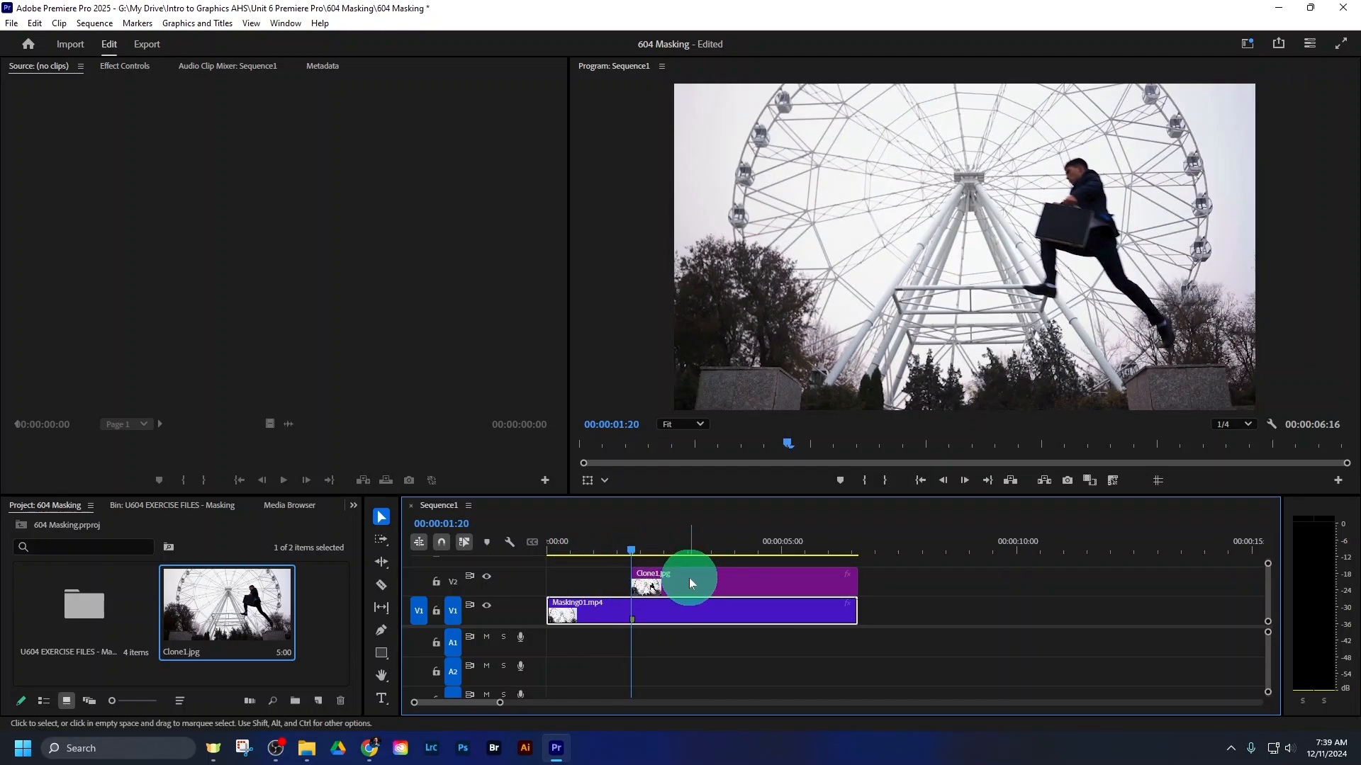
{"action": "left_click", "coordinate": [972, 237]}
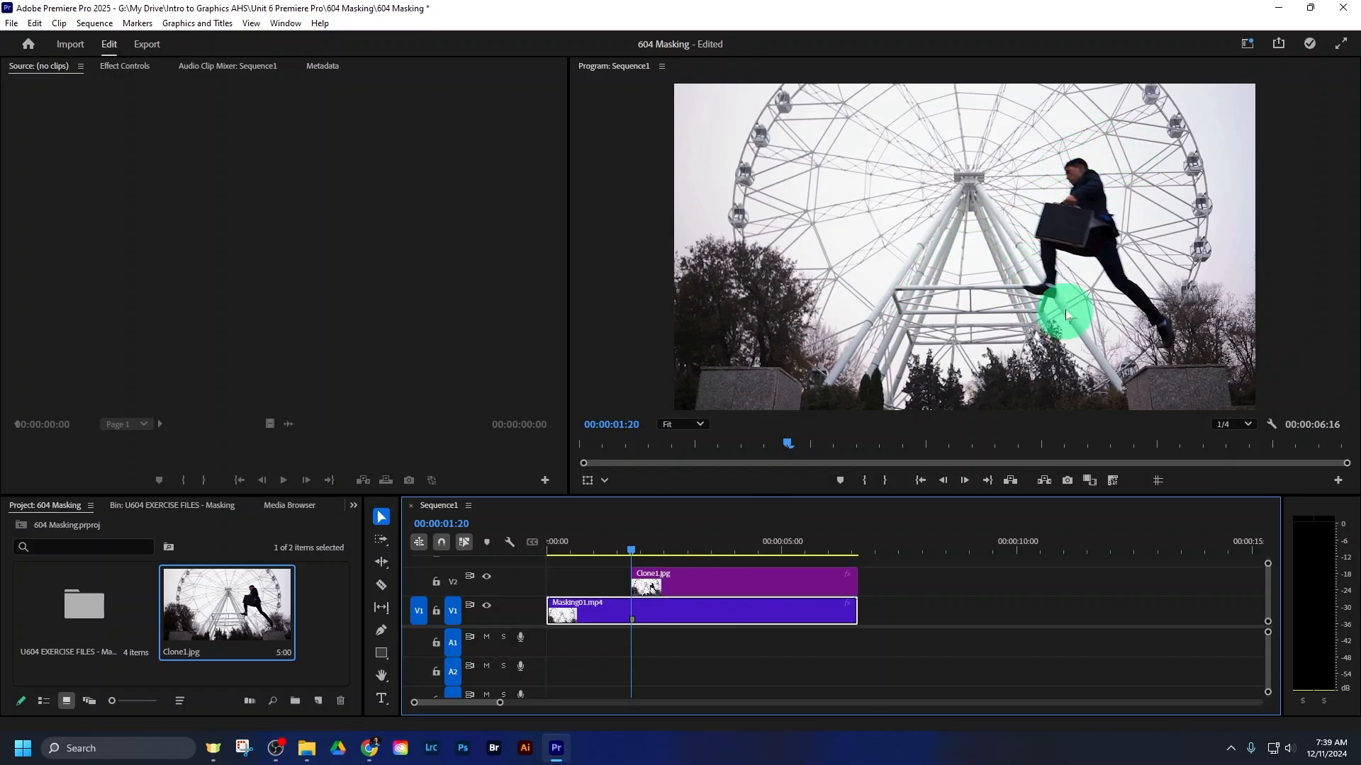
{"action": "mouse_move", "coordinate": [635, 543]}
{"action": "left_mouse_down"}
{"action": "mouse_move", "coordinate": [763, 551]}
{"action": "mouse_move", "coordinate": [665, 547]}
{"action": "mouse_move", "coordinate": [713, 551]}
{"action": "mouse_move", "coordinate": [690, 550]}
{"action": "mouse_move", "coordinate": [733, 581]}
{"action": "mouse_move", "coordinate": [796, 546]}
{"action": "mouse_move", "coordinate": [576, 543]}
{"action": "mouse_move", "coordinate": [634, 546]}
{"action": "left_mouse_up"}
{"action": "left_click_drag", "start_coordinate": [629, 542], "coordinate": [630, 541]}
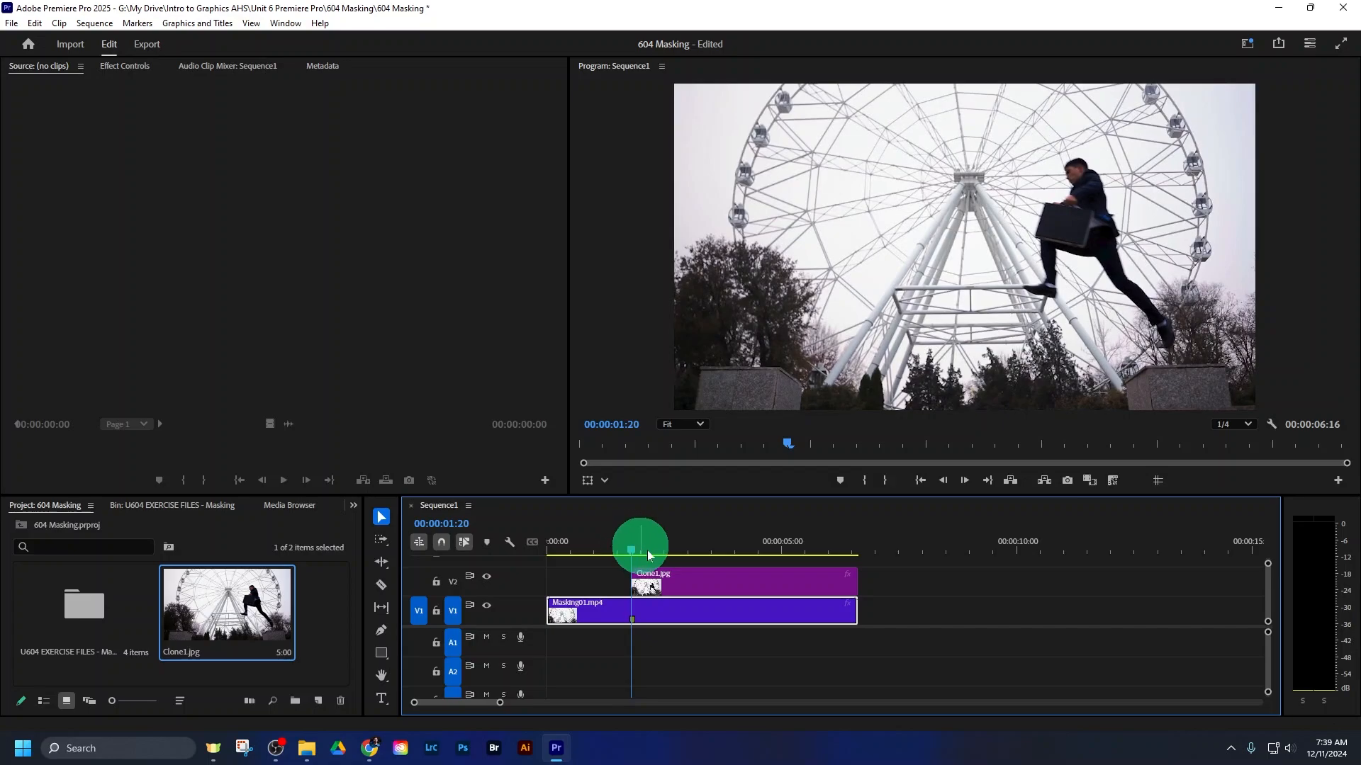
Add a free-draw pen mask to the Opacity effect of the Clone1.jpg clip on V2
{"action": "left_click", "coordinate": [705, 583]}
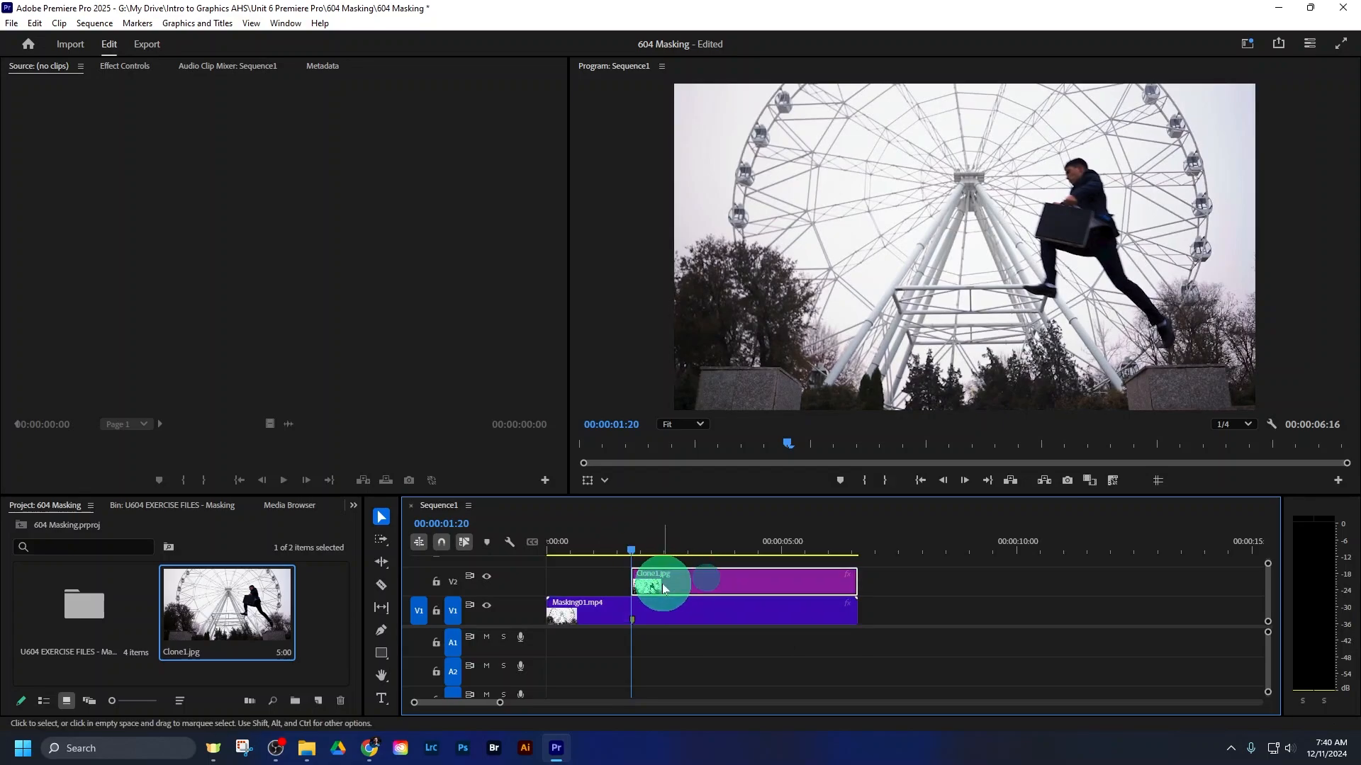
{"action": "left_click", "coordinate": [730, 607]}
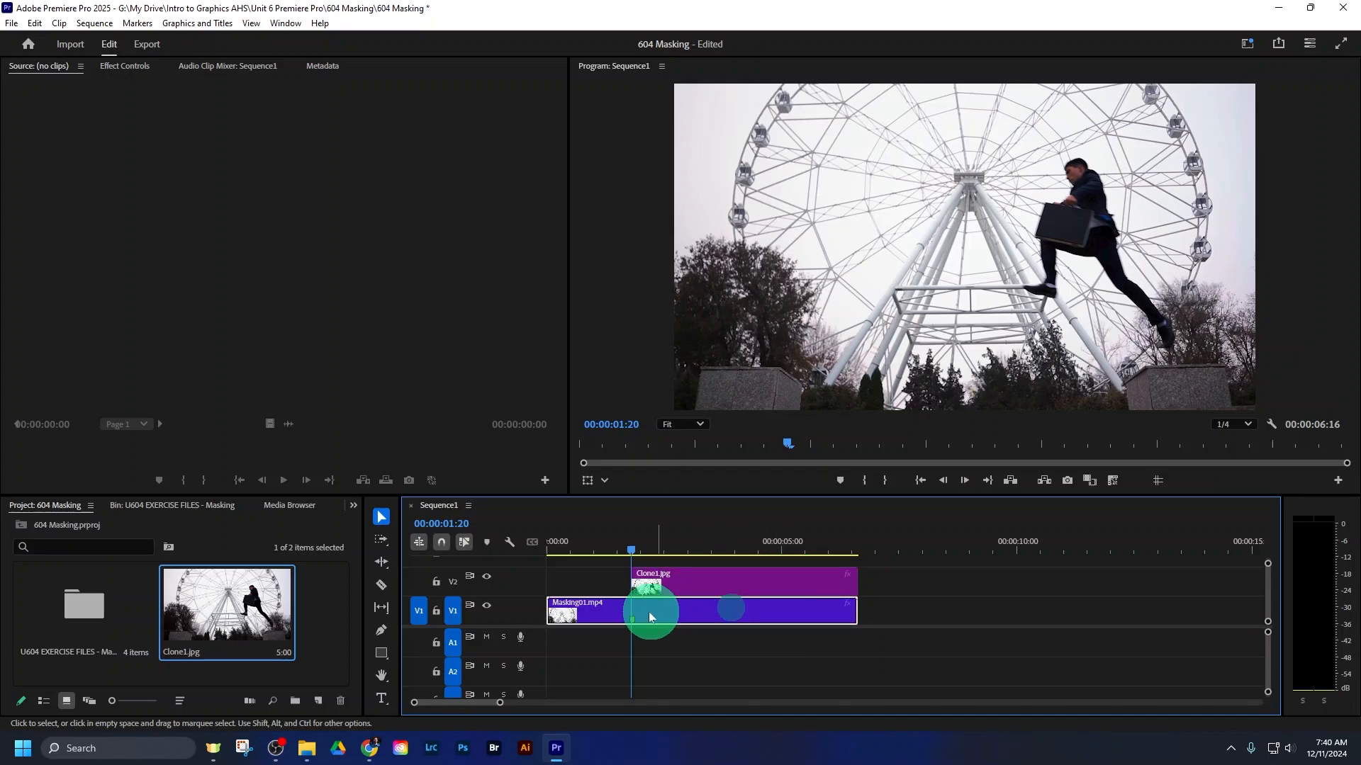
{"action": "left_click", "coordinate": [729, 584]}
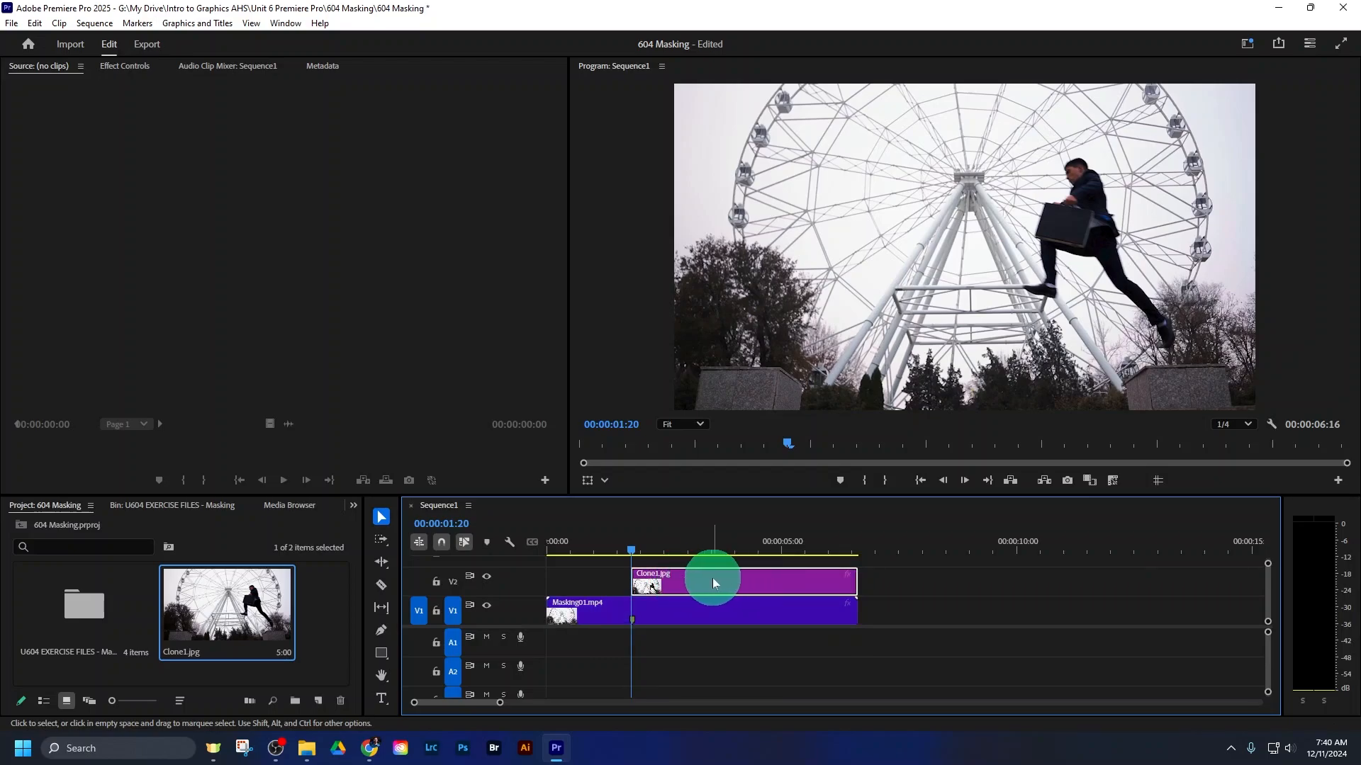
{"action": "left_click", "coordinate": [126, 67]}
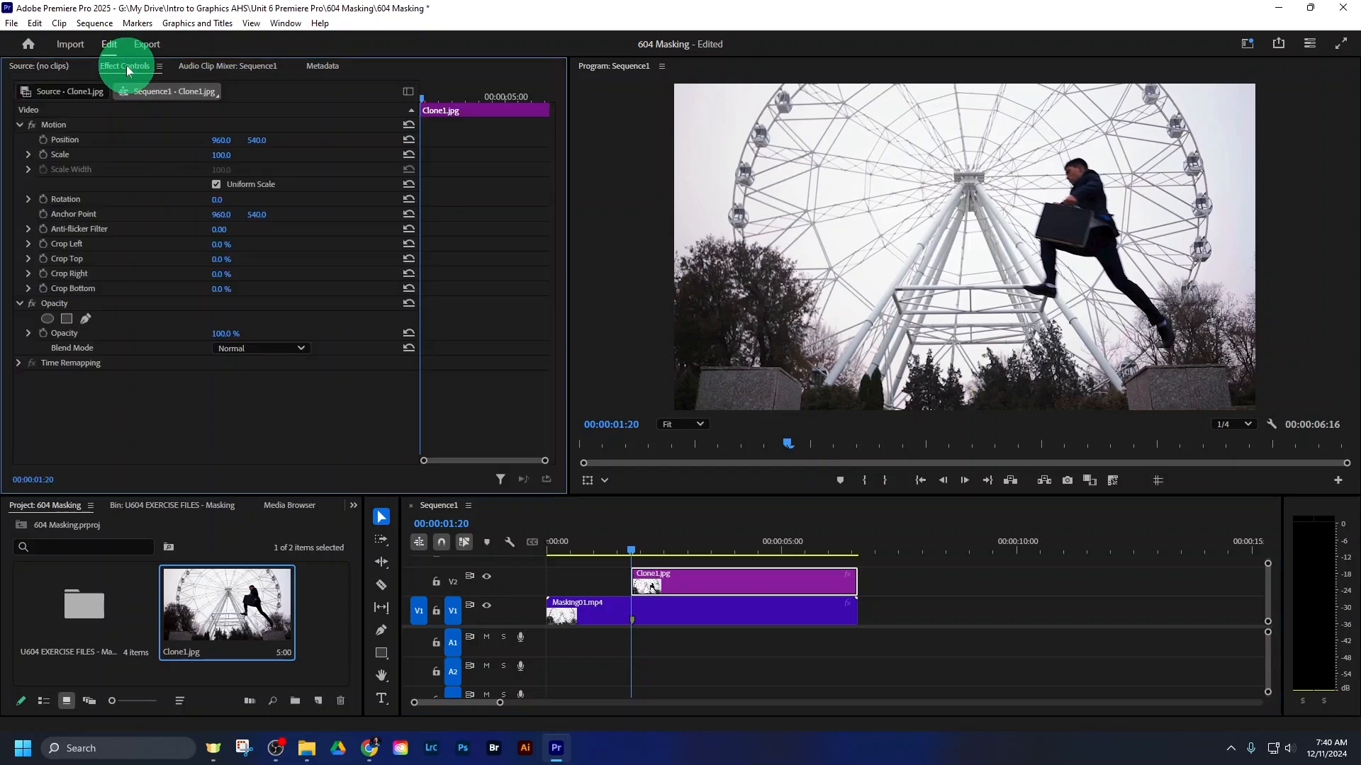
{"action": "left_click", "coordinate": [19, 126]}
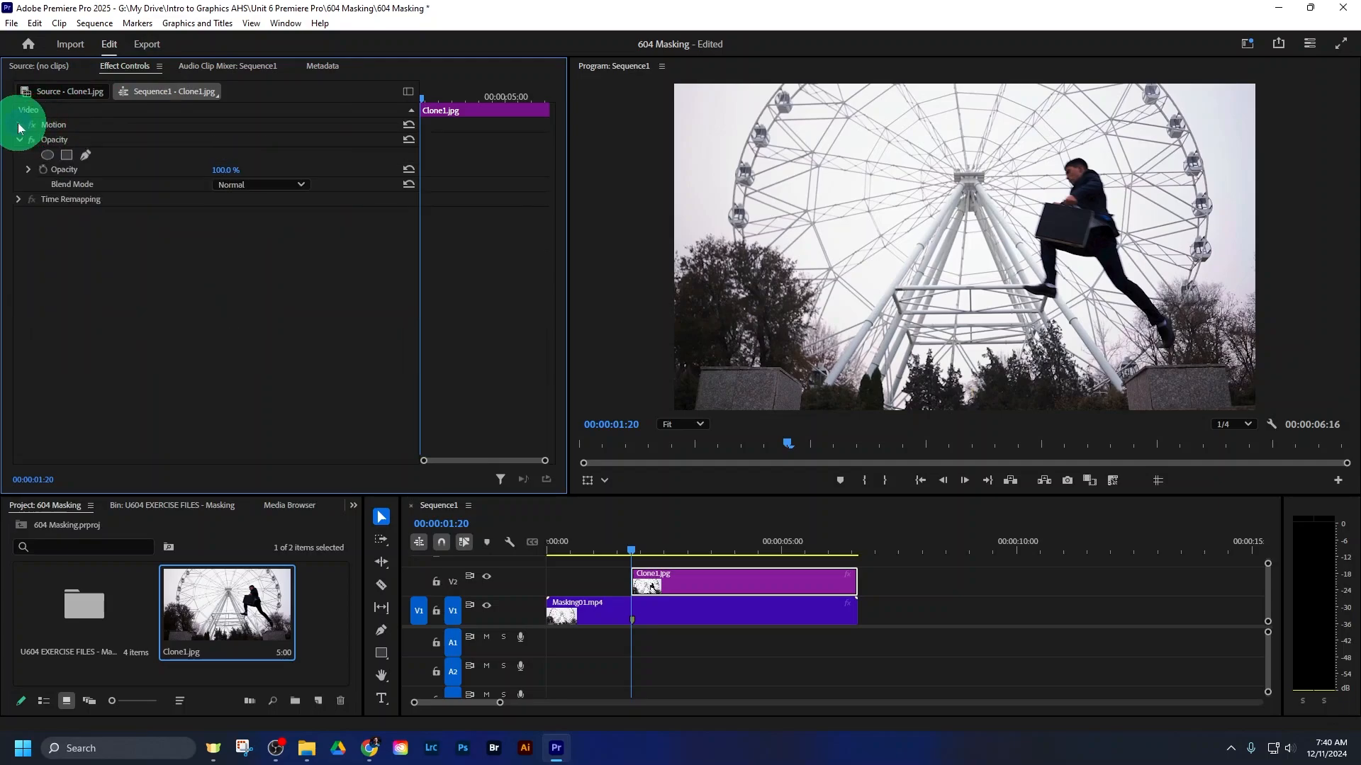
{"action": "left_click", "coordinate": [20, 140]}
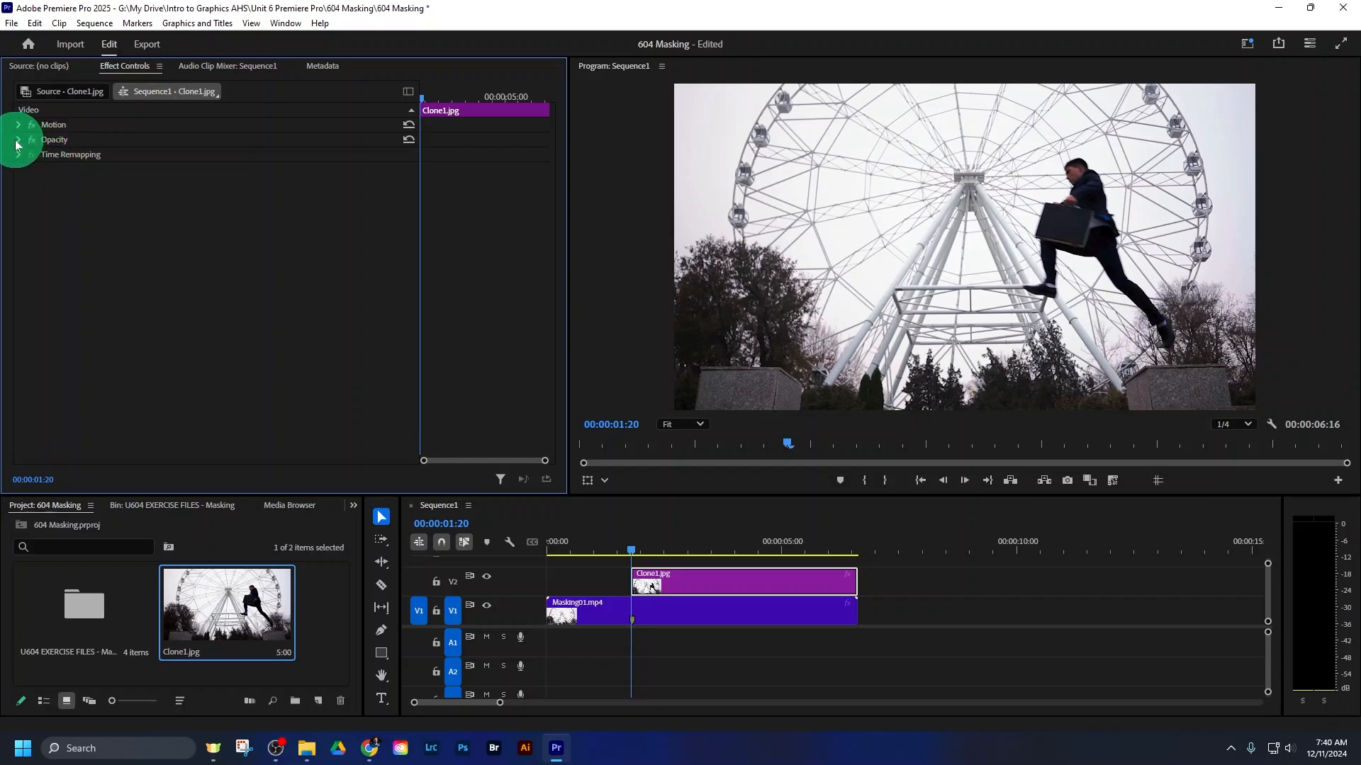
{"action": "left_click", "coordinate": [19, 141]}
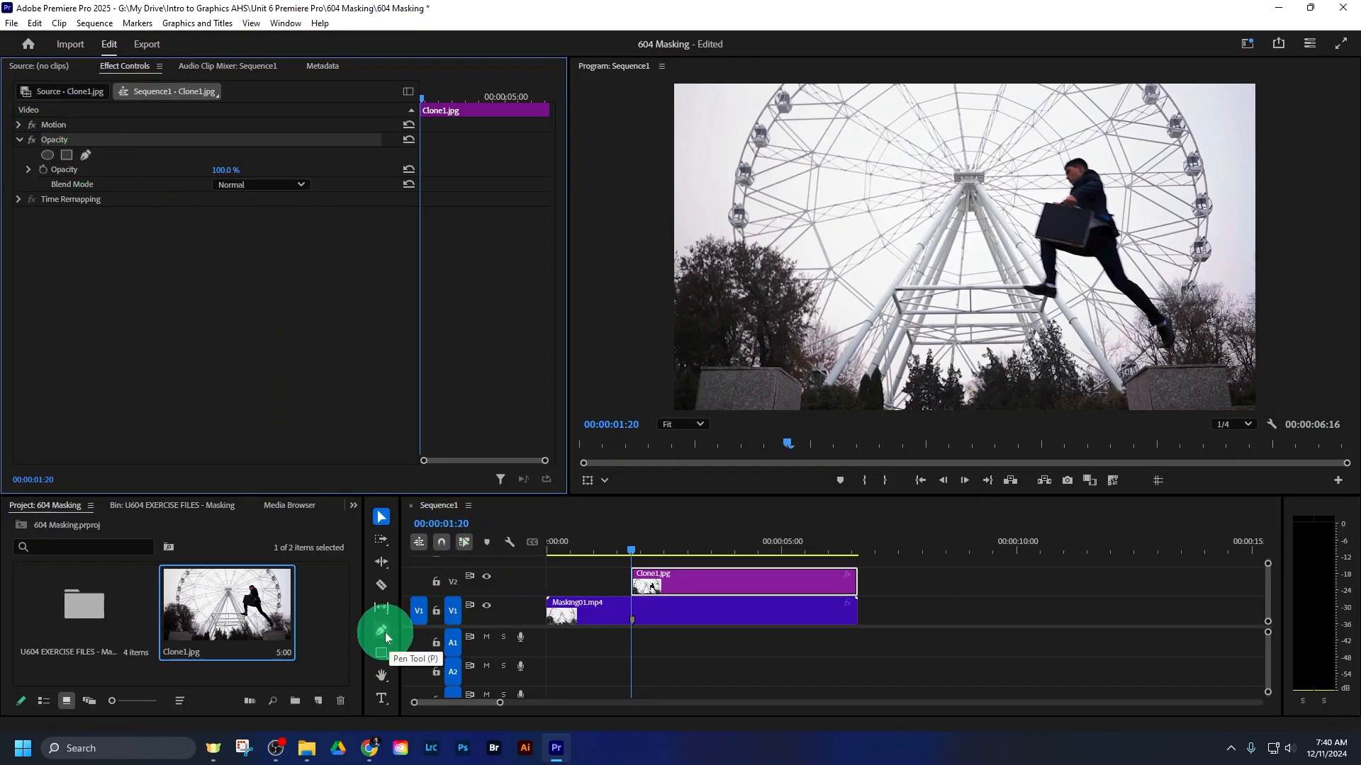
{"action": "left_click", "coordinate": [86, 157]}
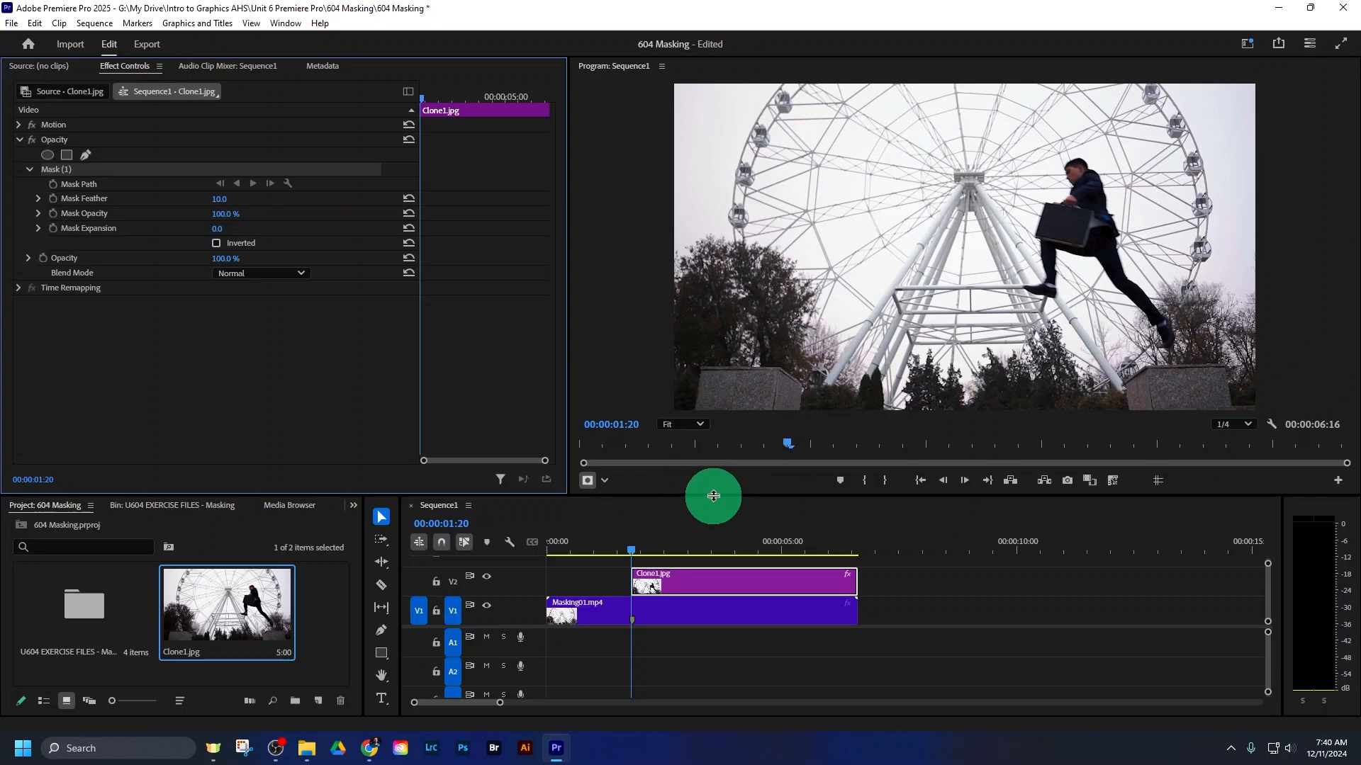
Enlarge the Program Monitor and set its zoom level to 150% for detailed masking
{"action": "mouse_move", "coordinate": [713, 496]}
{"action": "left_mouse_down"}
{"action": "mouse_move", "coordinate": [708, 435]}
{"action": "mouse_move", "coordinate": [708, 513]}
{"action": "left_mouse_up"}
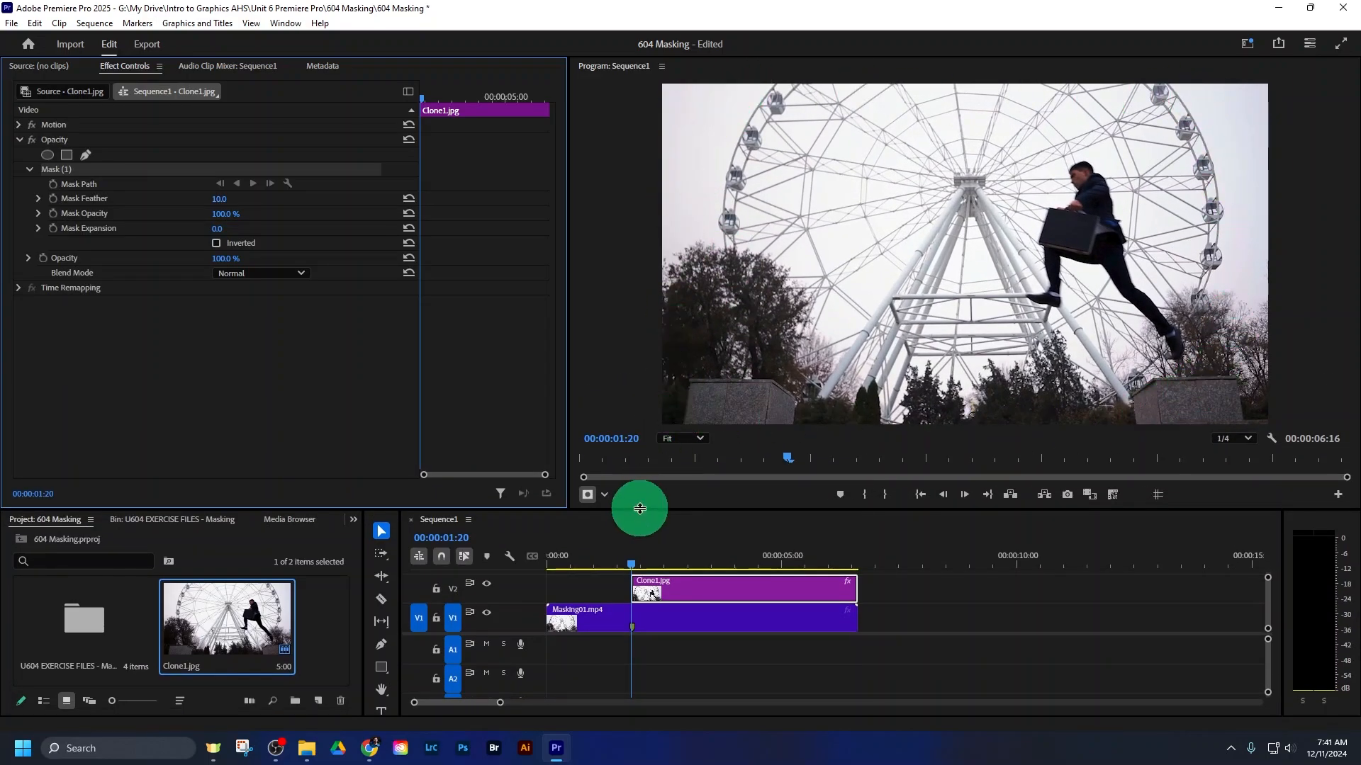
{"action": "left_click", "coordinate": [700, 439]}
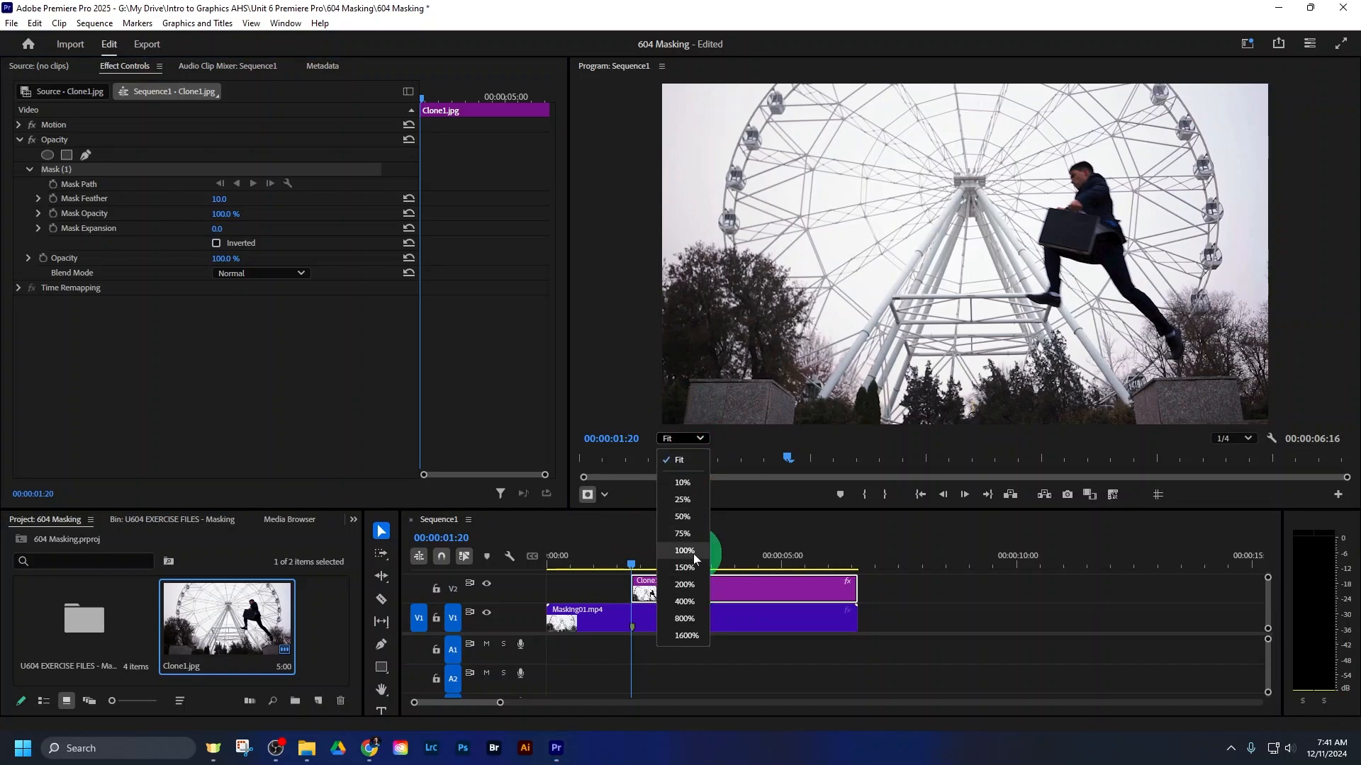
{"action": "left_click", "coordinate": [692, 516]}
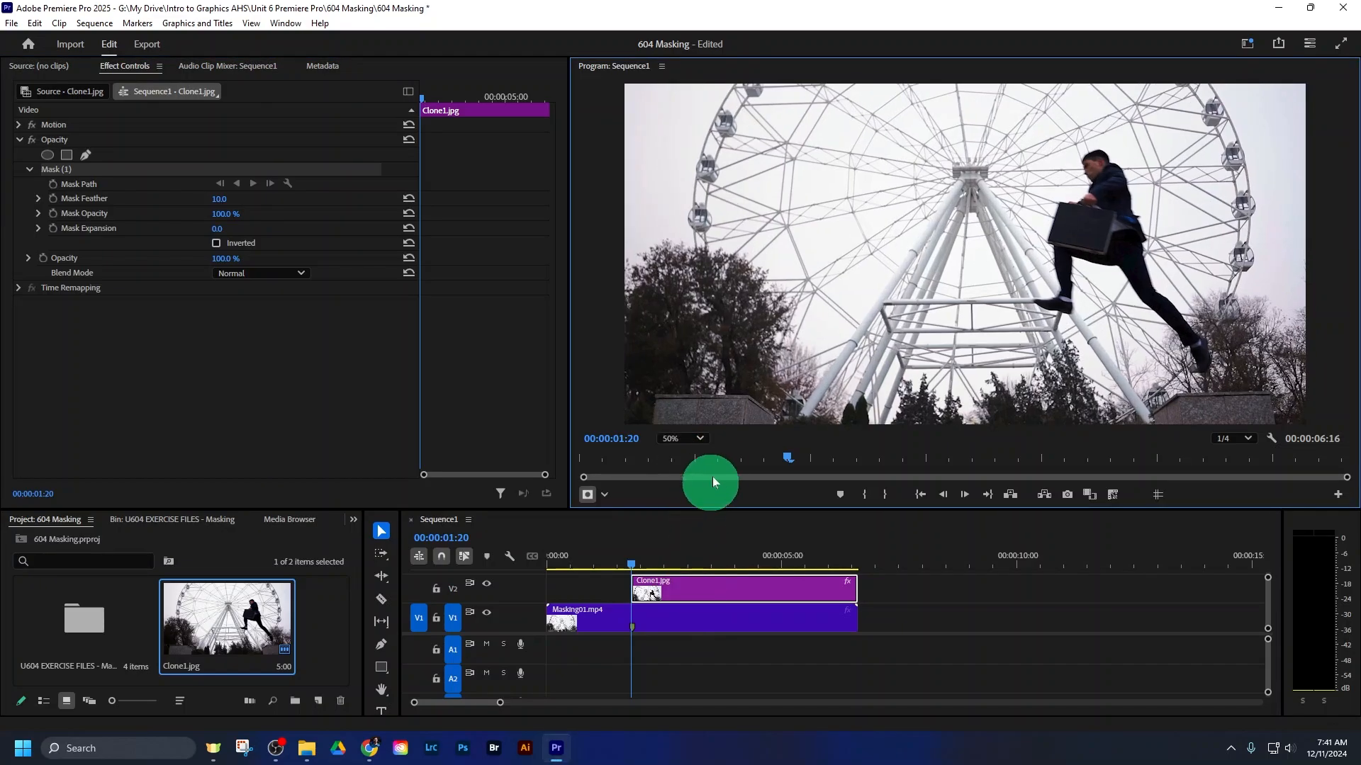
{"action": "left_click", "coordinate": [689, 435]}
{"action": "left_click", "coordinate": [692, 483]}
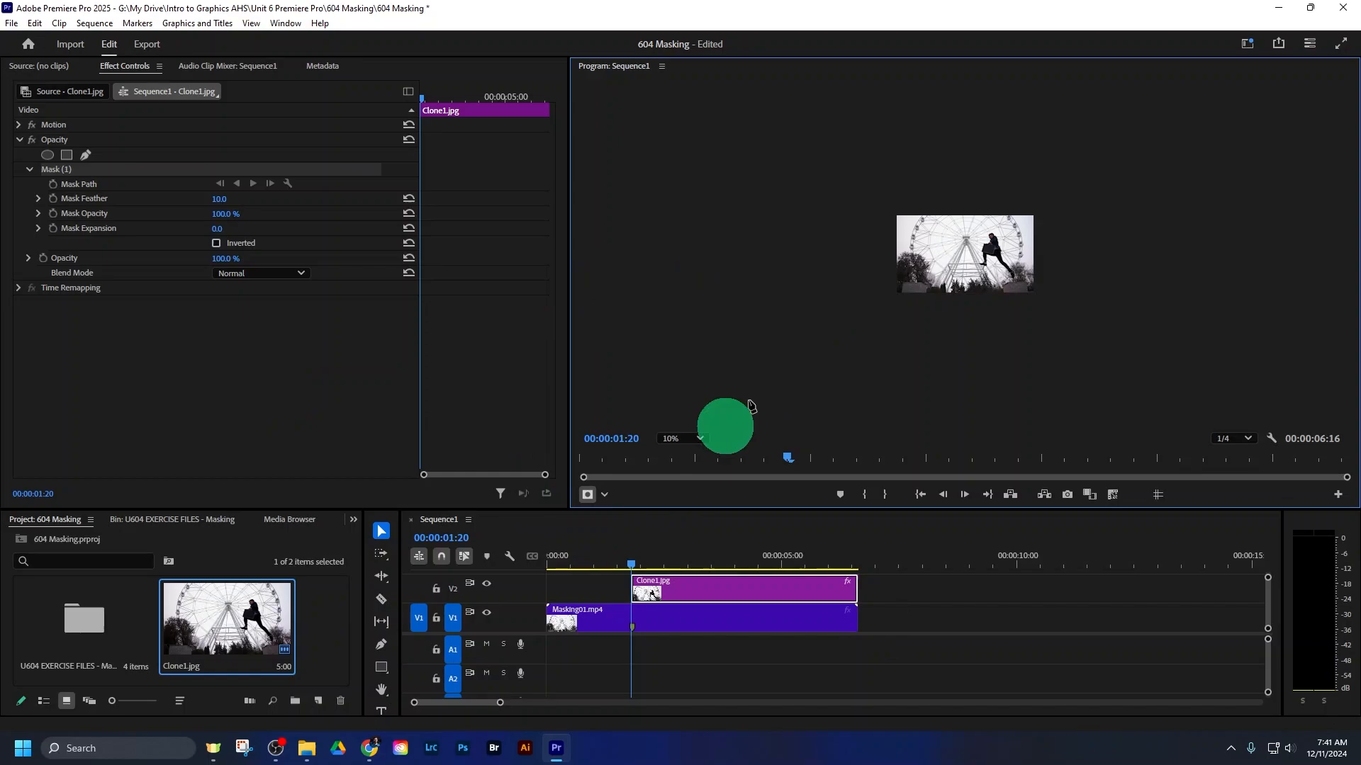
{"action": "left_click", "coordinate": [700, 438]}
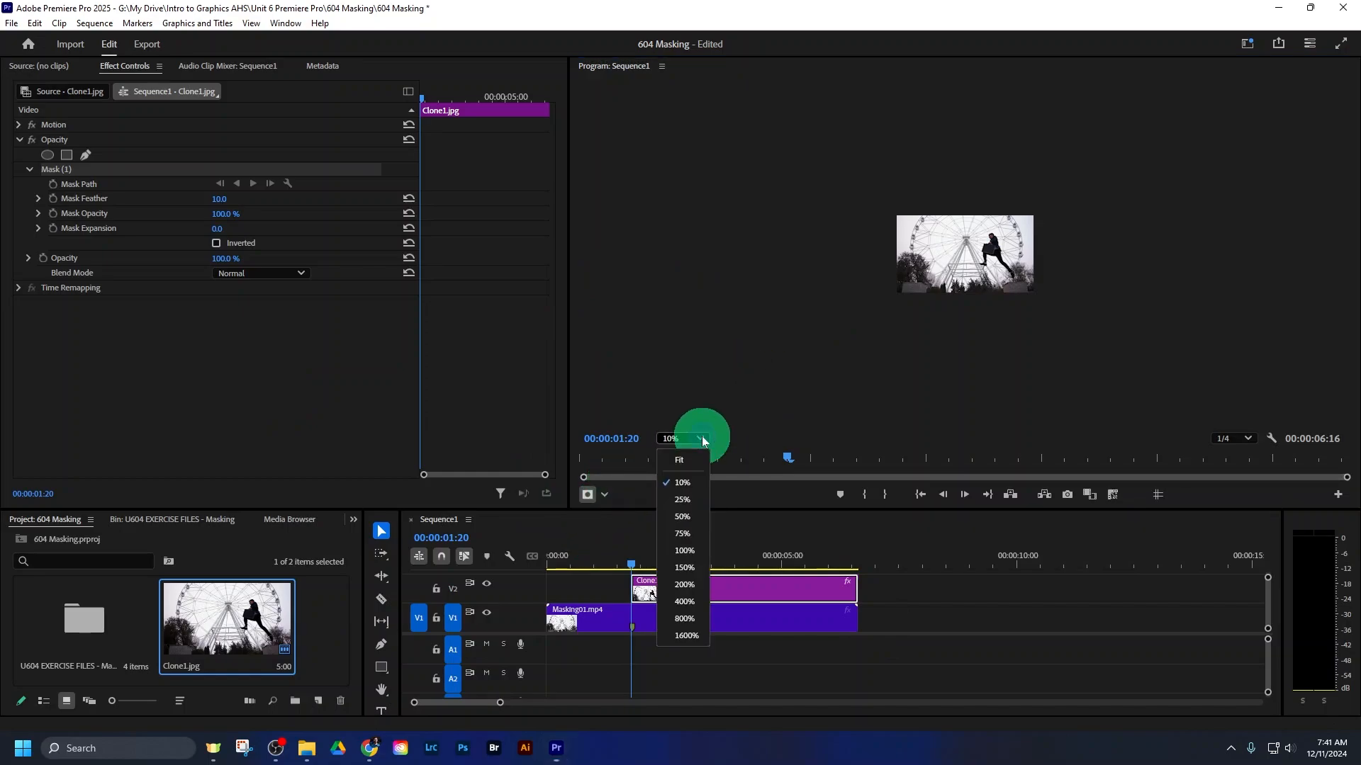
{"action": "left_click", "coordinate": [684, 499]}
{"action": "left_click", "coordinate": [699, 438]}
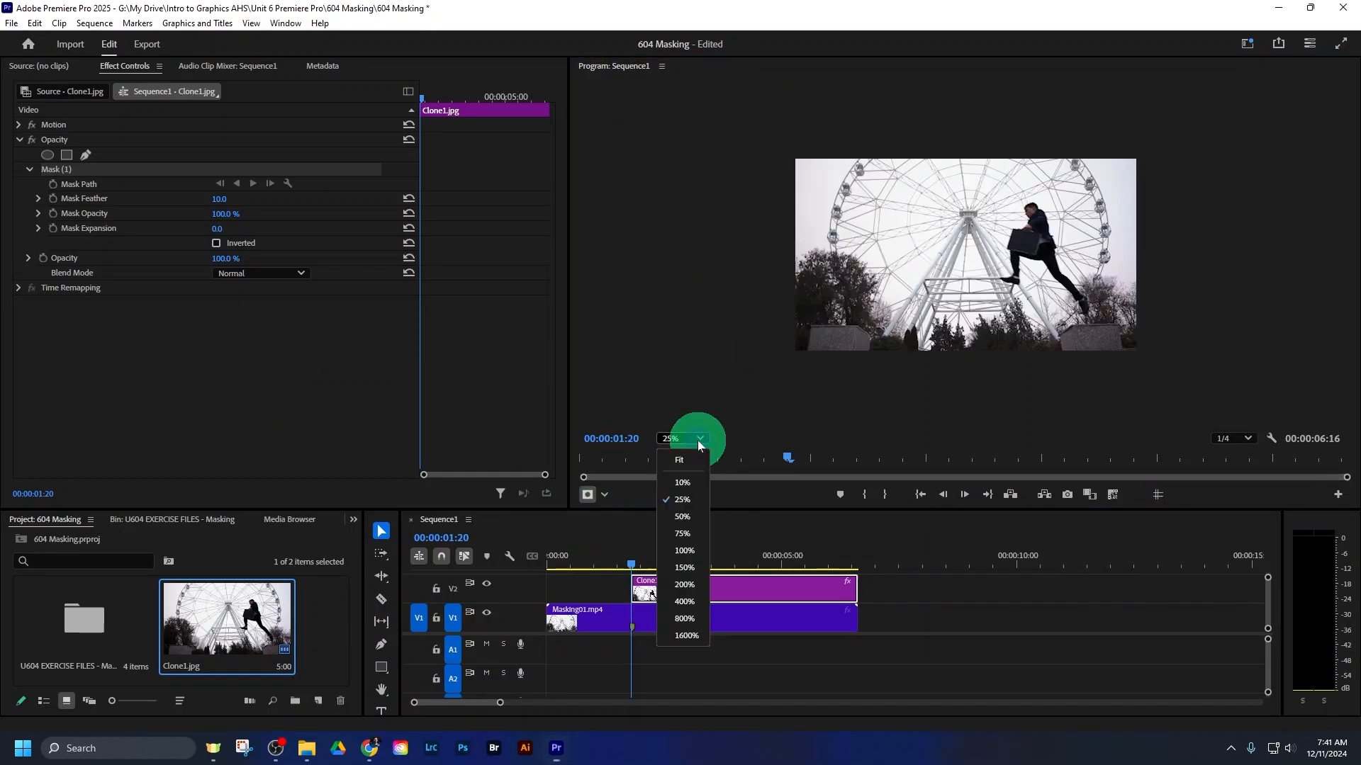
{"action": "left_click", "coordinate": [685, 584]}
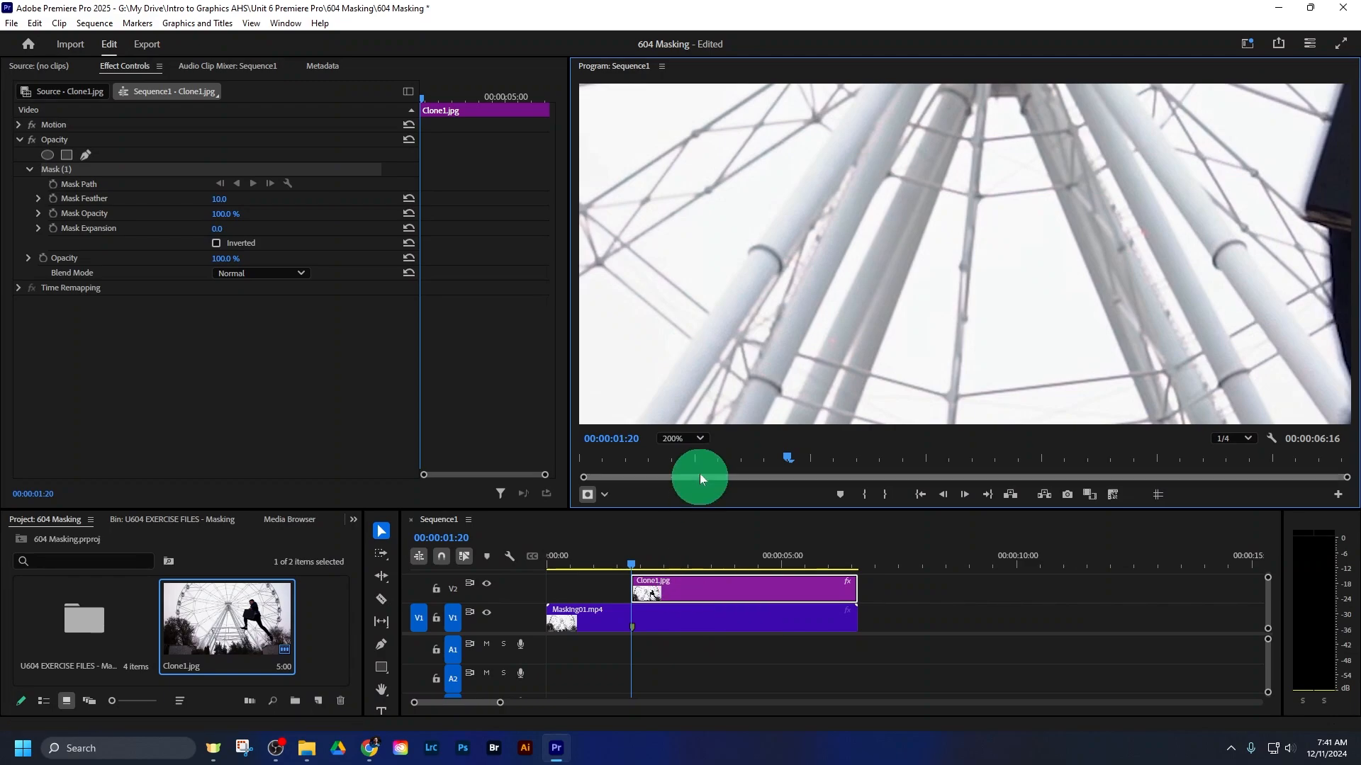
{"action": "left_click", "coordinate": [700, 439]}
{"action": "left_click", "coordinate": [685, 567]}
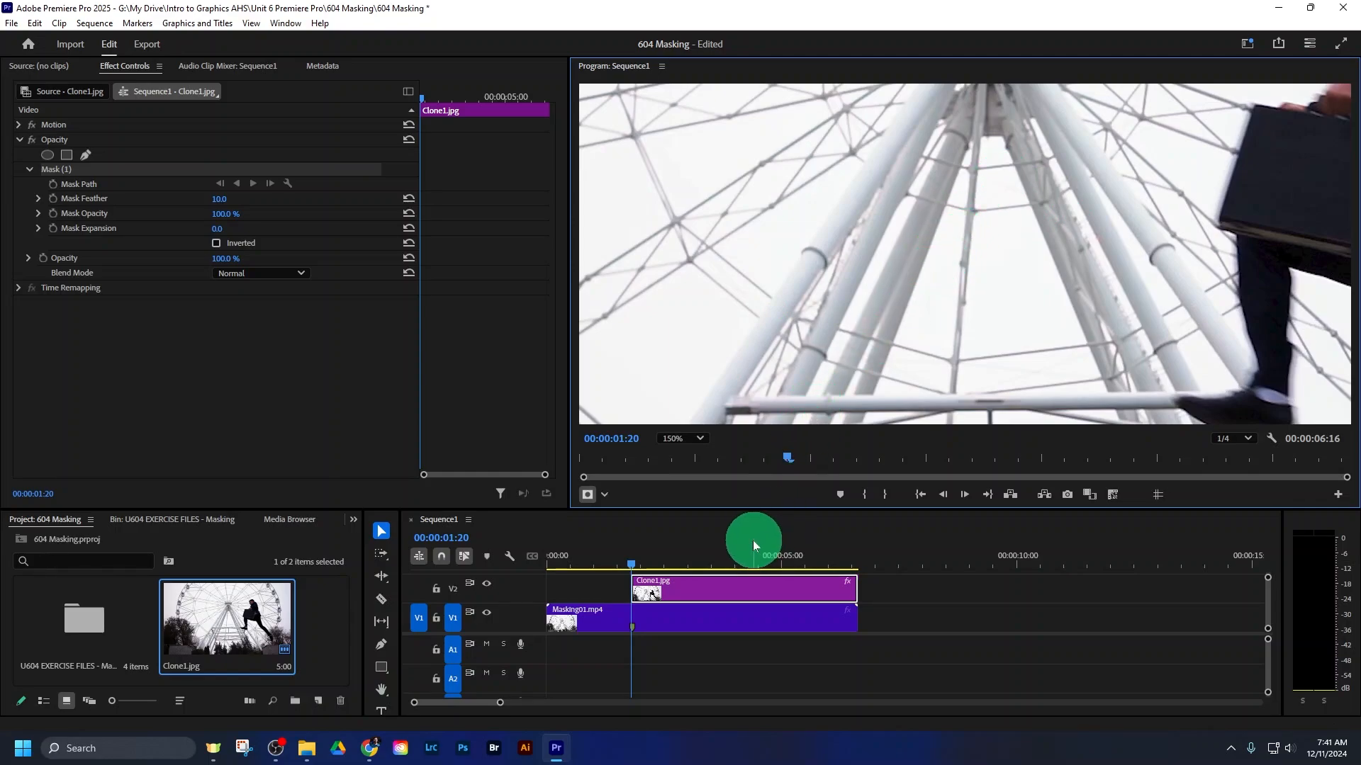
Place the playhead at 00:00:01:21 and bring the man's head and briefcase into view in the Program Monitor
{"action": "key", "text": "space"}
{"action": "left_click", "coordinate": [674, 564]}
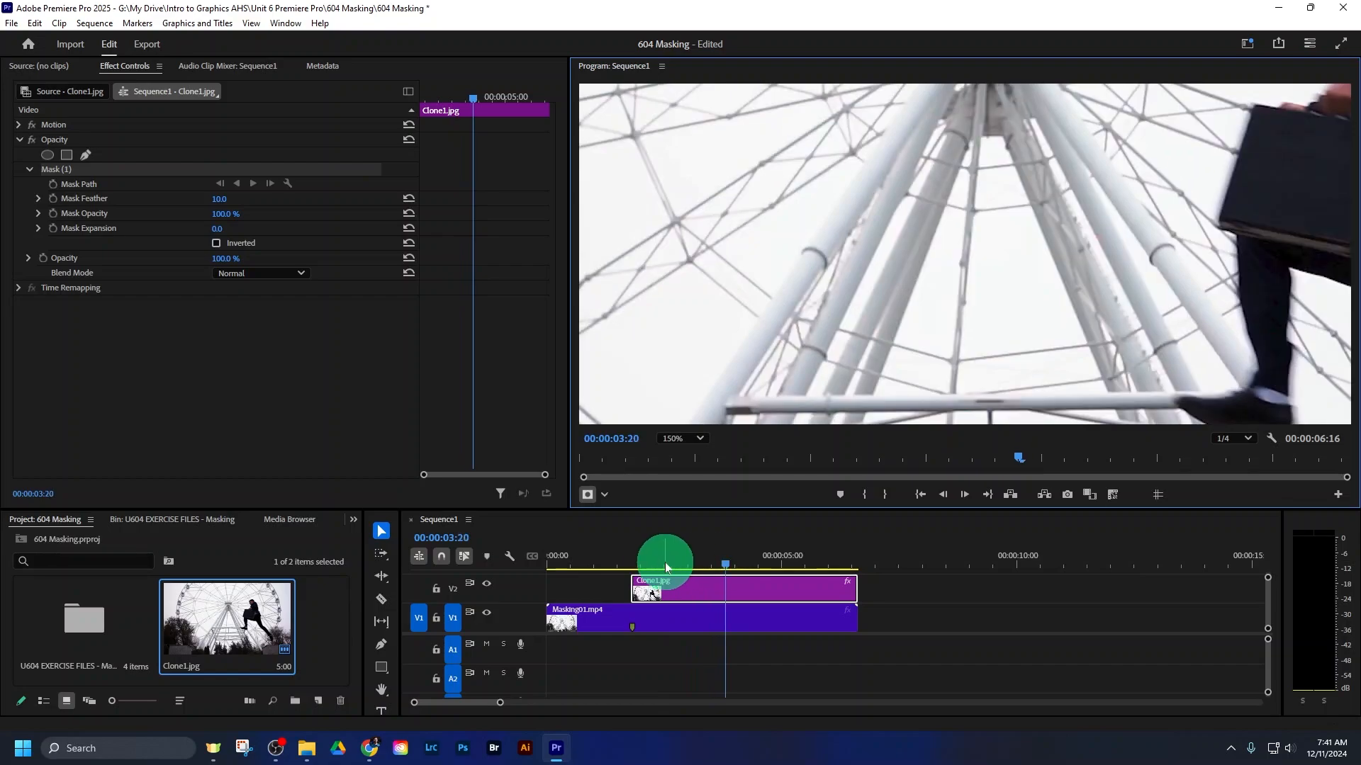
{"action": "left_click", "coordinate": [636, 564]}
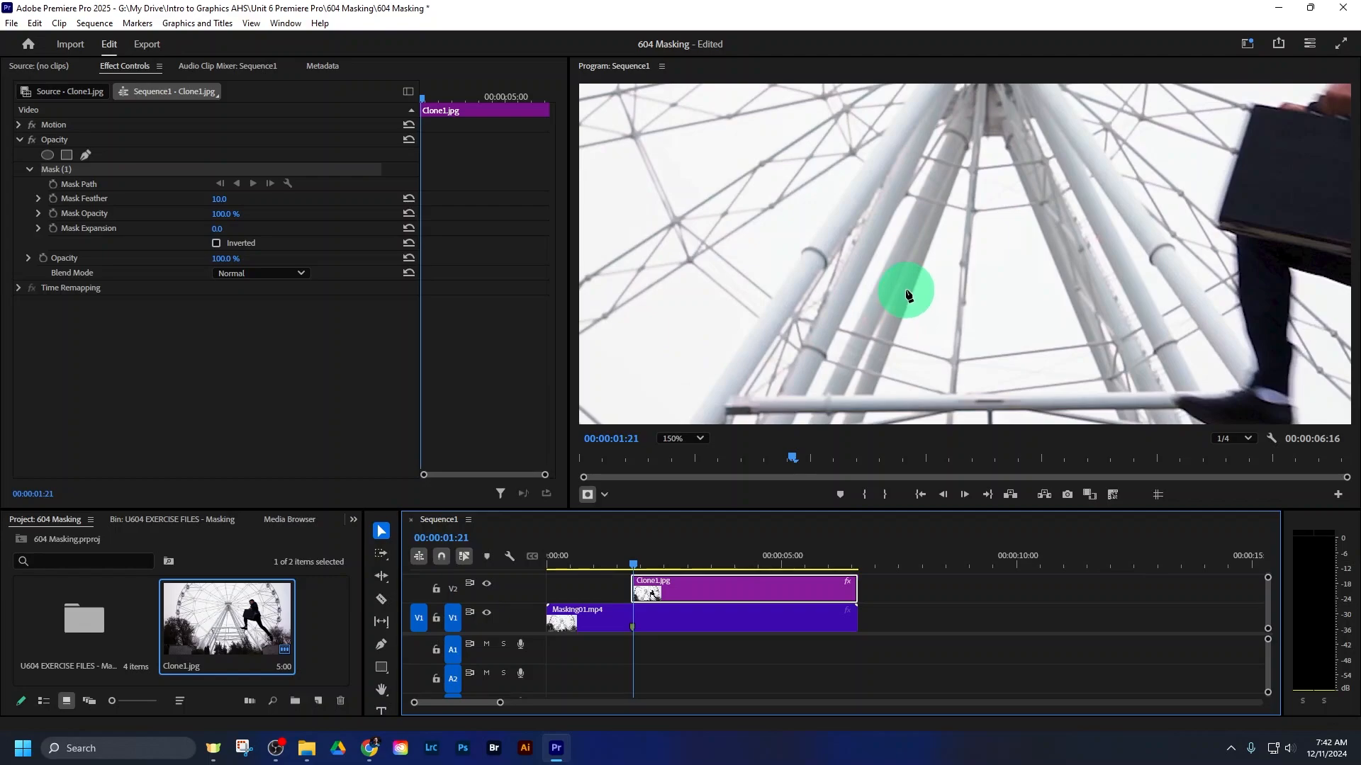
{"action": "key", "text": "h"}
{"action": "left_click_drag", "start_coordinate": [1124, 219], "coordinate": [955, 277]}
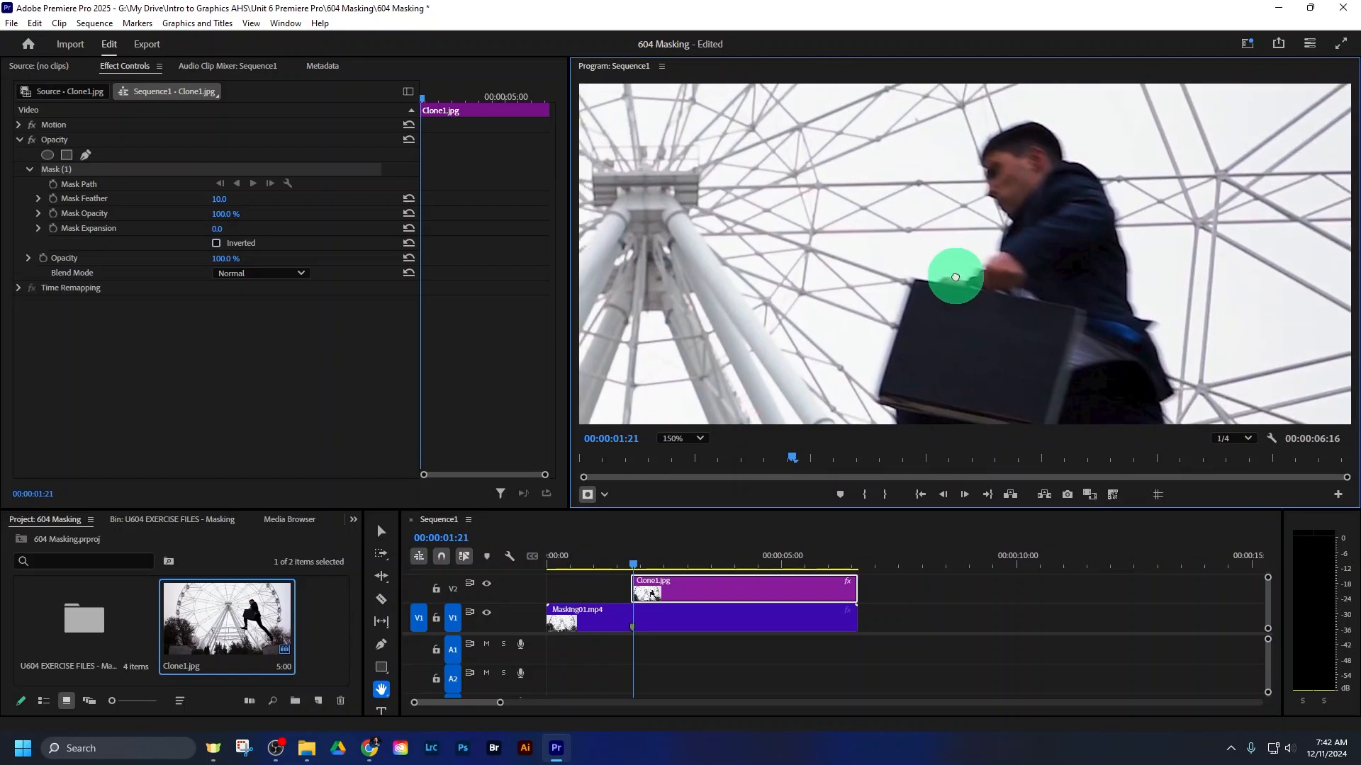
{"action": "left_click_drag", "start_coordinate": [955, 277], "coordinate": [896, 311]}
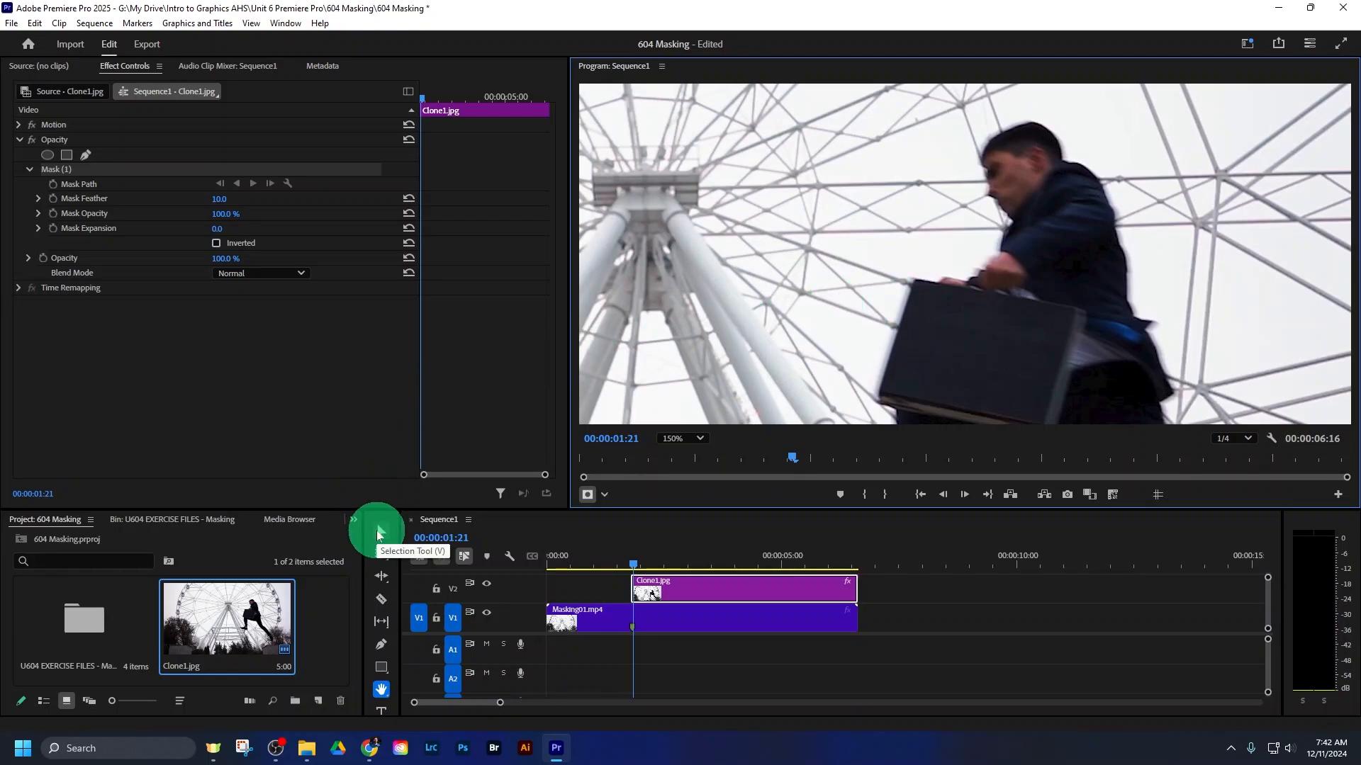
{"action": "left_click", "coordinate": [381, 533]}
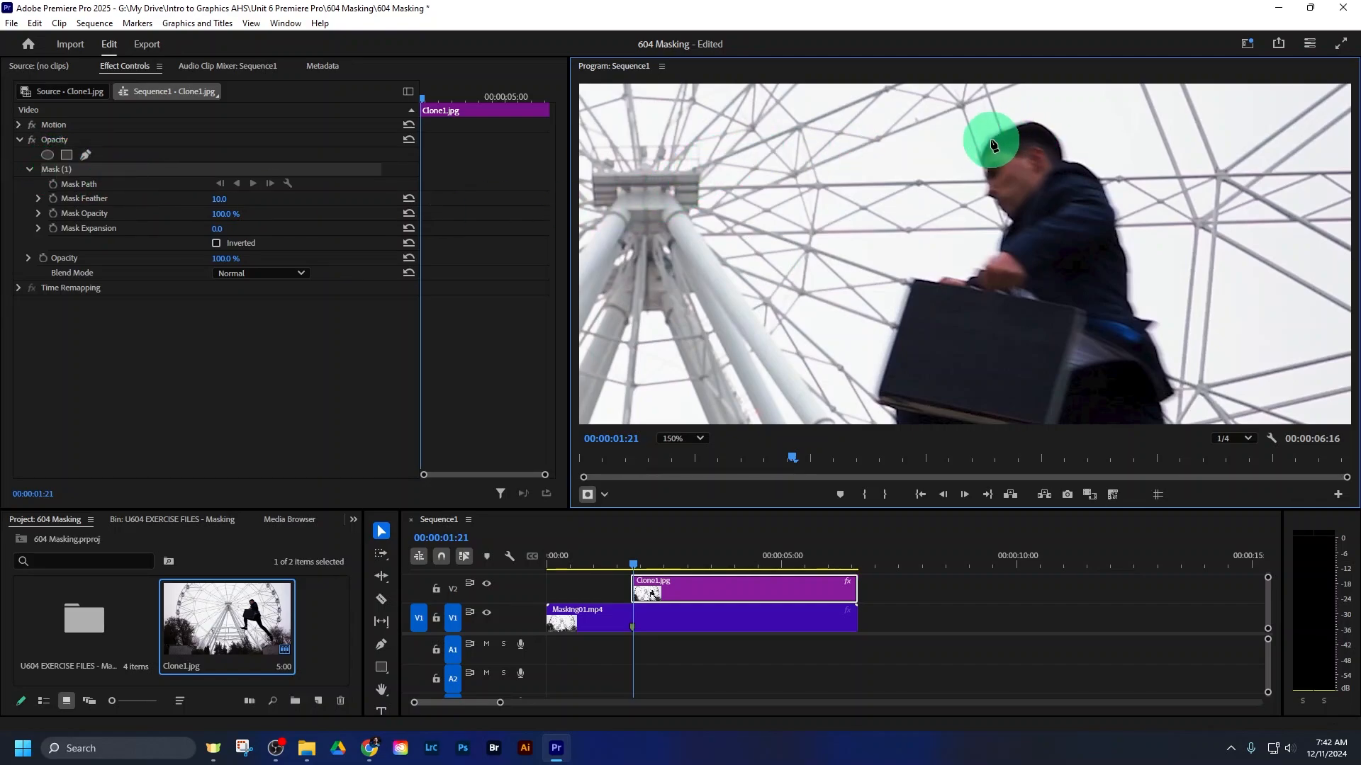
{"action": "left_click", "coordinate": [622, 562]}
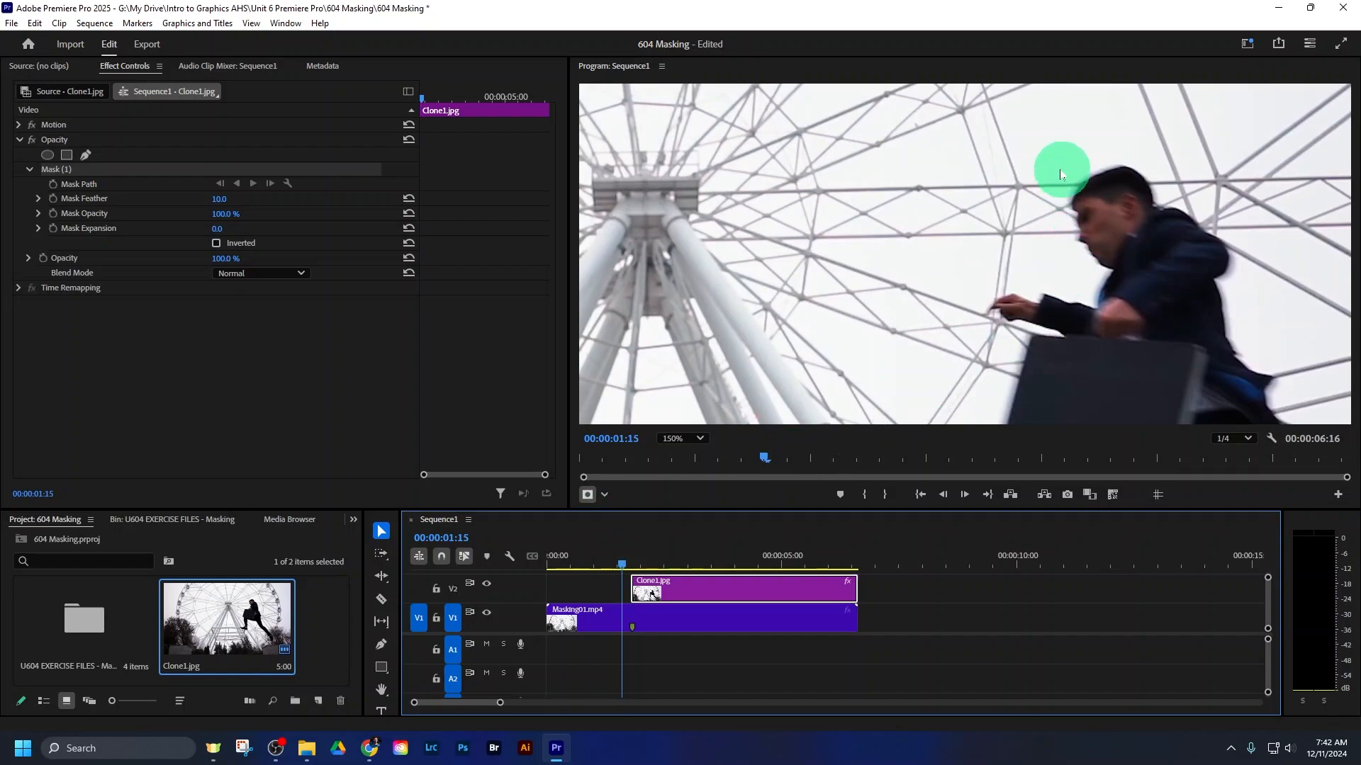
{"action": "left_click", "coordinate": [85, 155]}
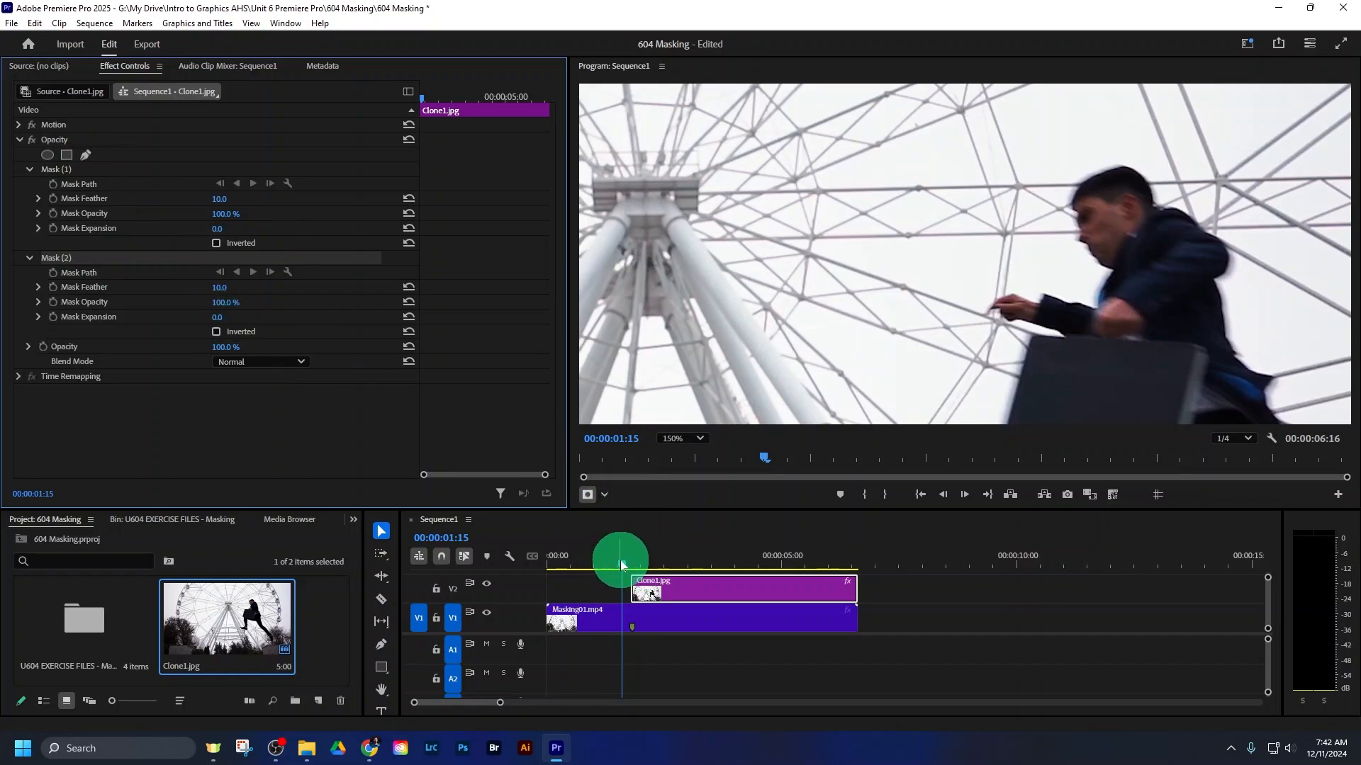
{"action": "left_click_drag", "start_coordinate": [620, 557], "coordinate": [633, 563]}
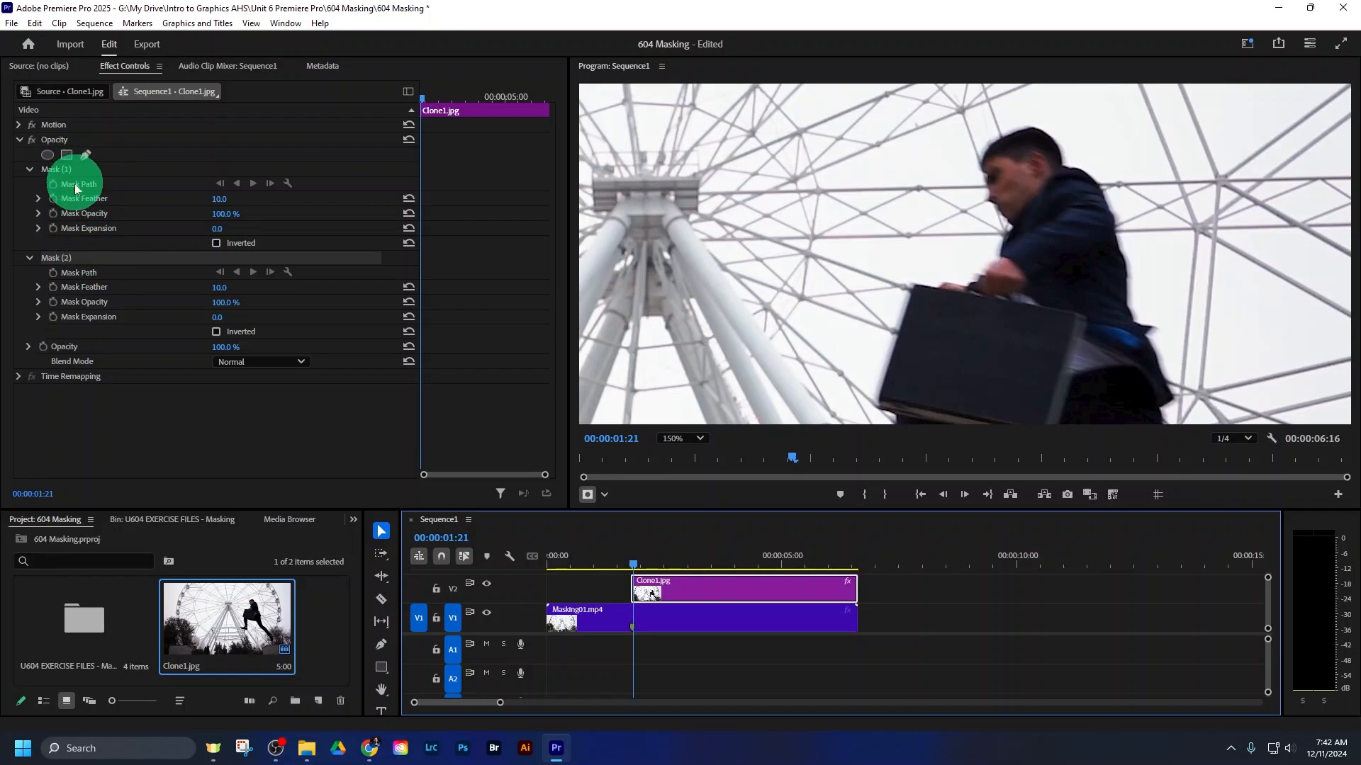
{"action": "left_click", "coordinate": [90, 261]}
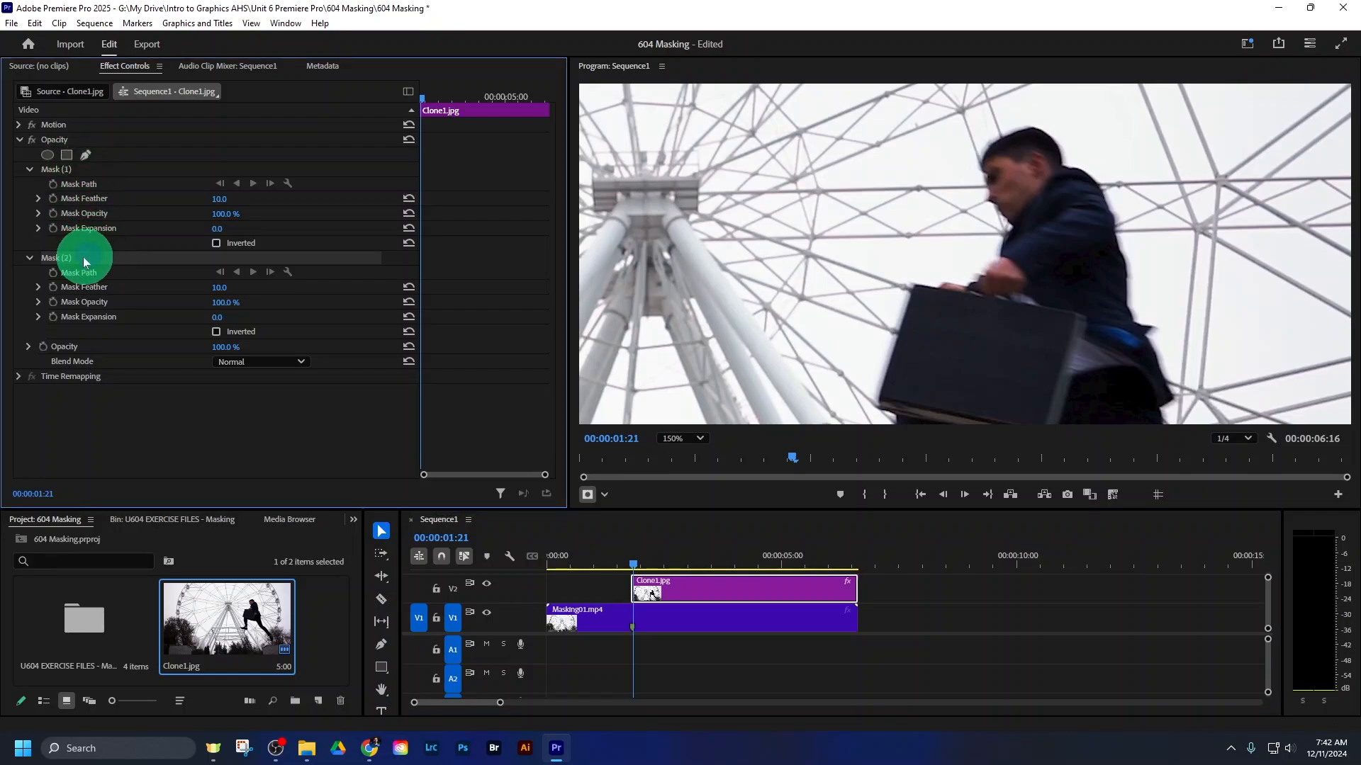
{"action": "right_click", "coordinate": [80, 261]}
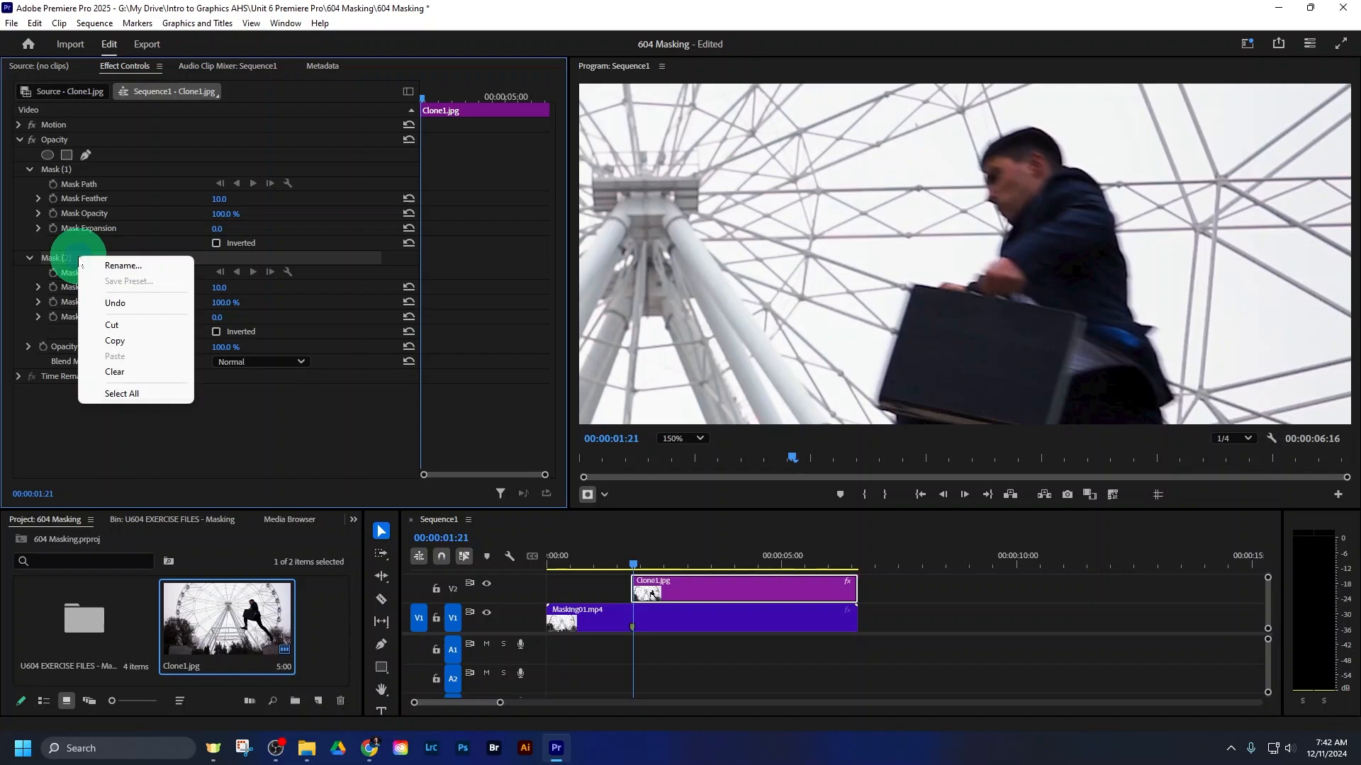
{"action": "left_click", "coordinate": [124, 371]}
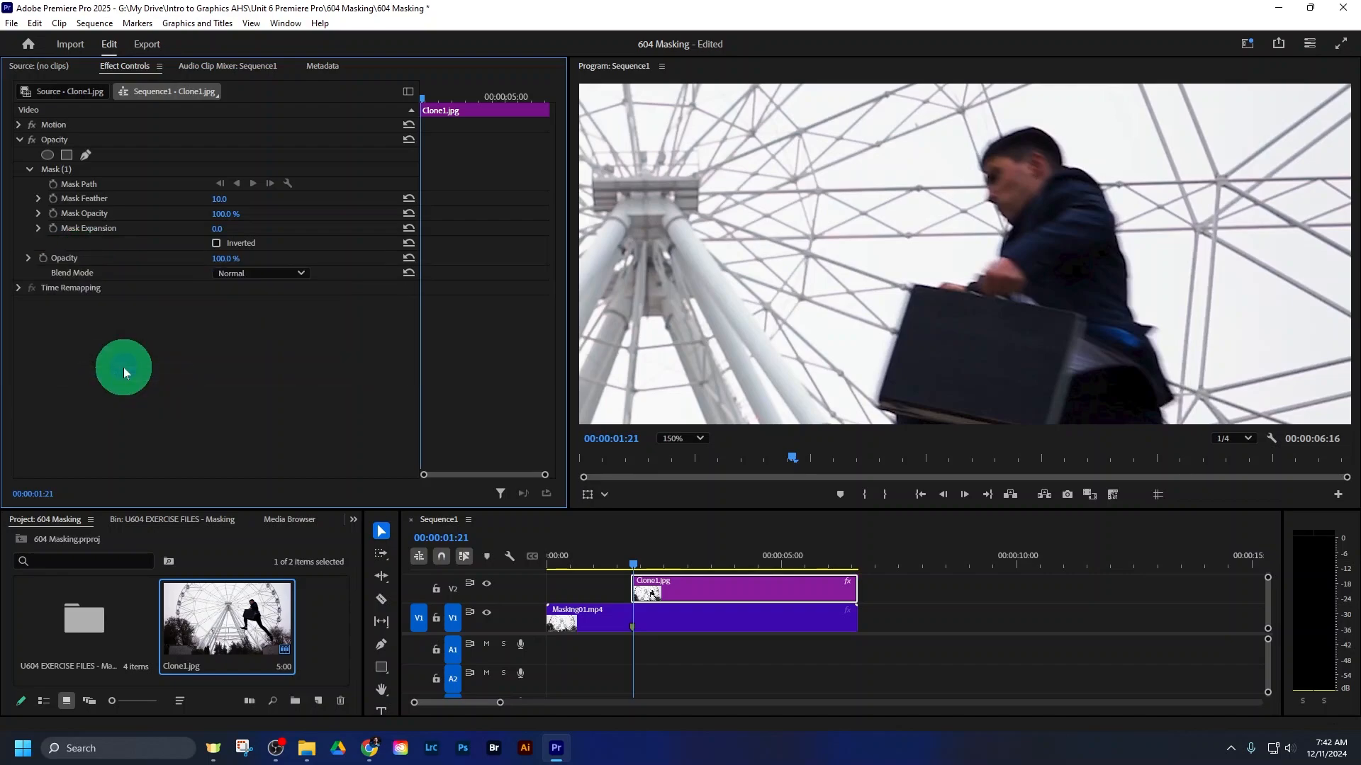
With Mask (1) active, trace its path from the top of the man's head along his face and arm to his hand
{"action": "left_click", "coordinate": [94, 170]}
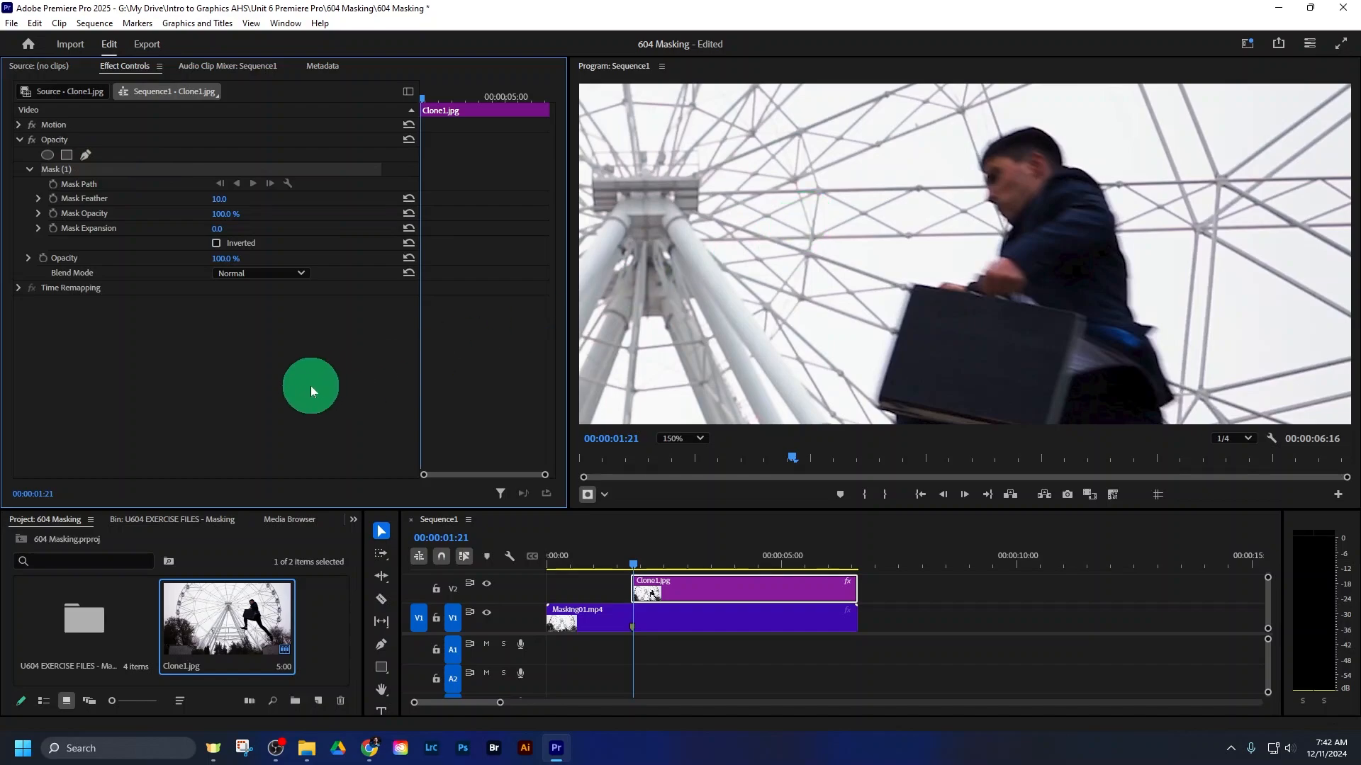
{"action": "left_click", "coordinate": [311, 391]}
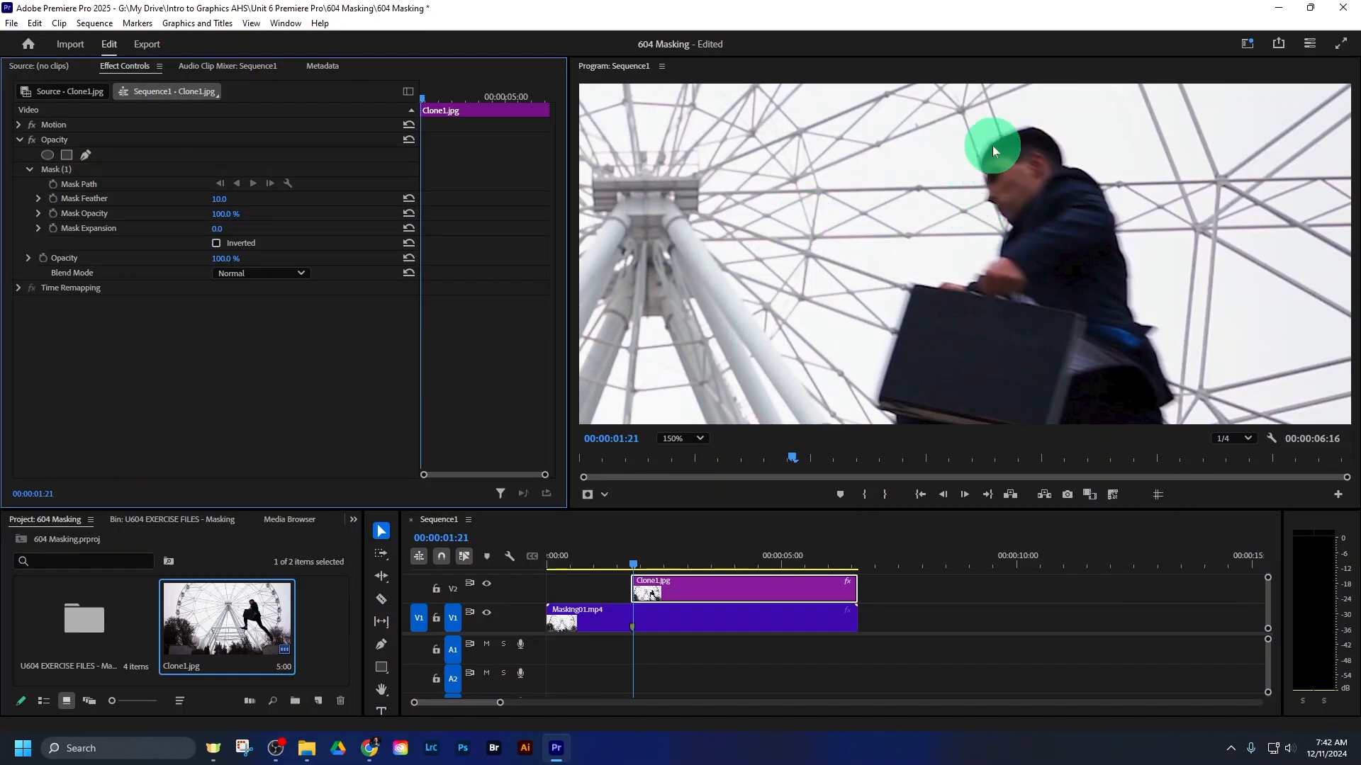
{"action": "left_click", "coordinate": [66, 171]}
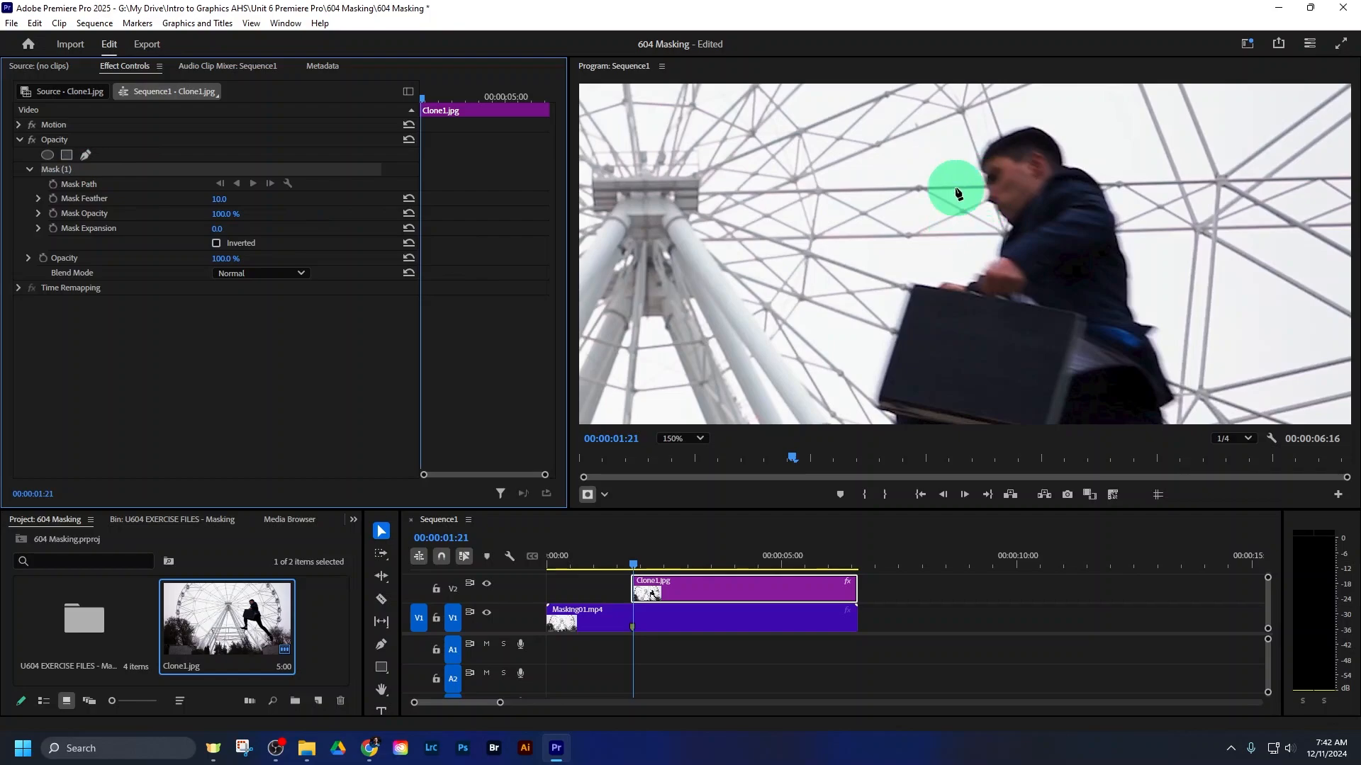
{"action": "left_click", "coordinate": [1028, 127]}
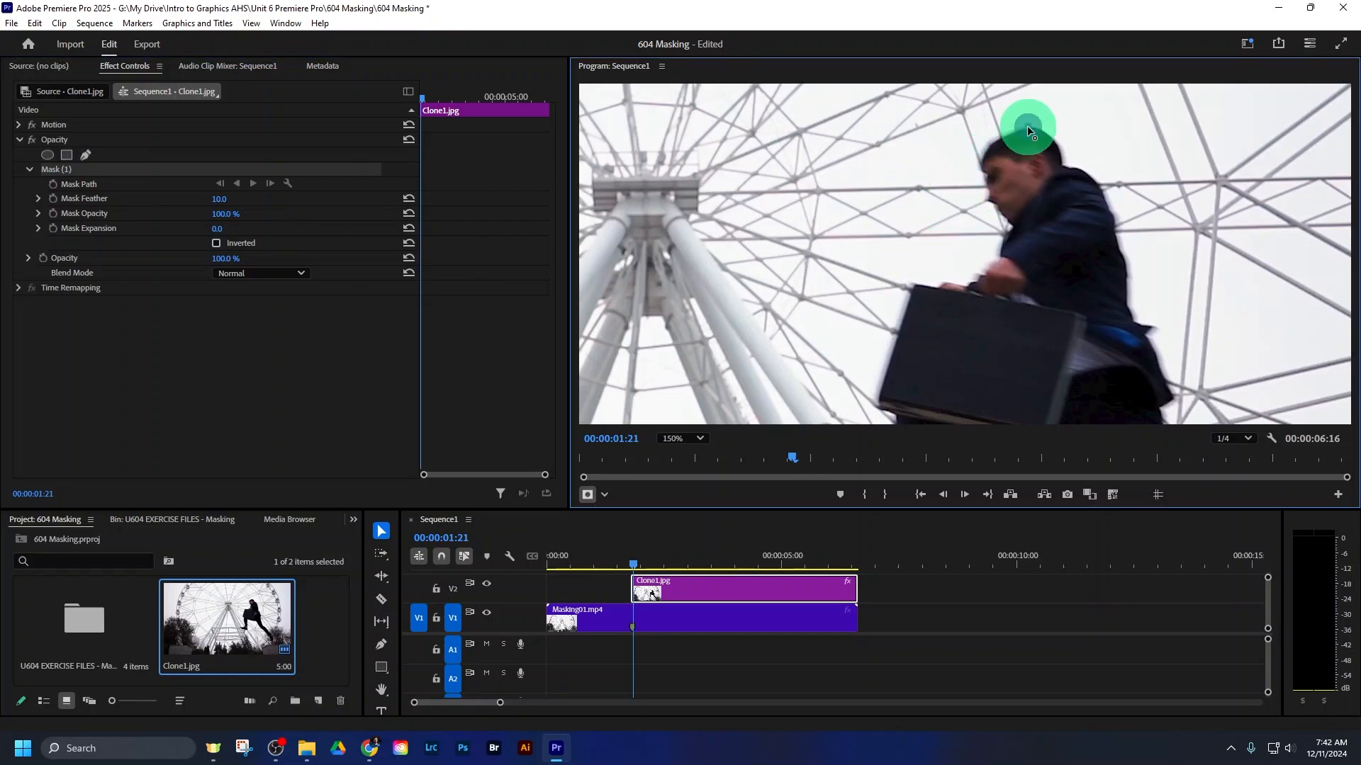
{"action": "left_click", "coordinate": [987, 148]}
{"action": "left_click", "coordinate": [980, 161]}
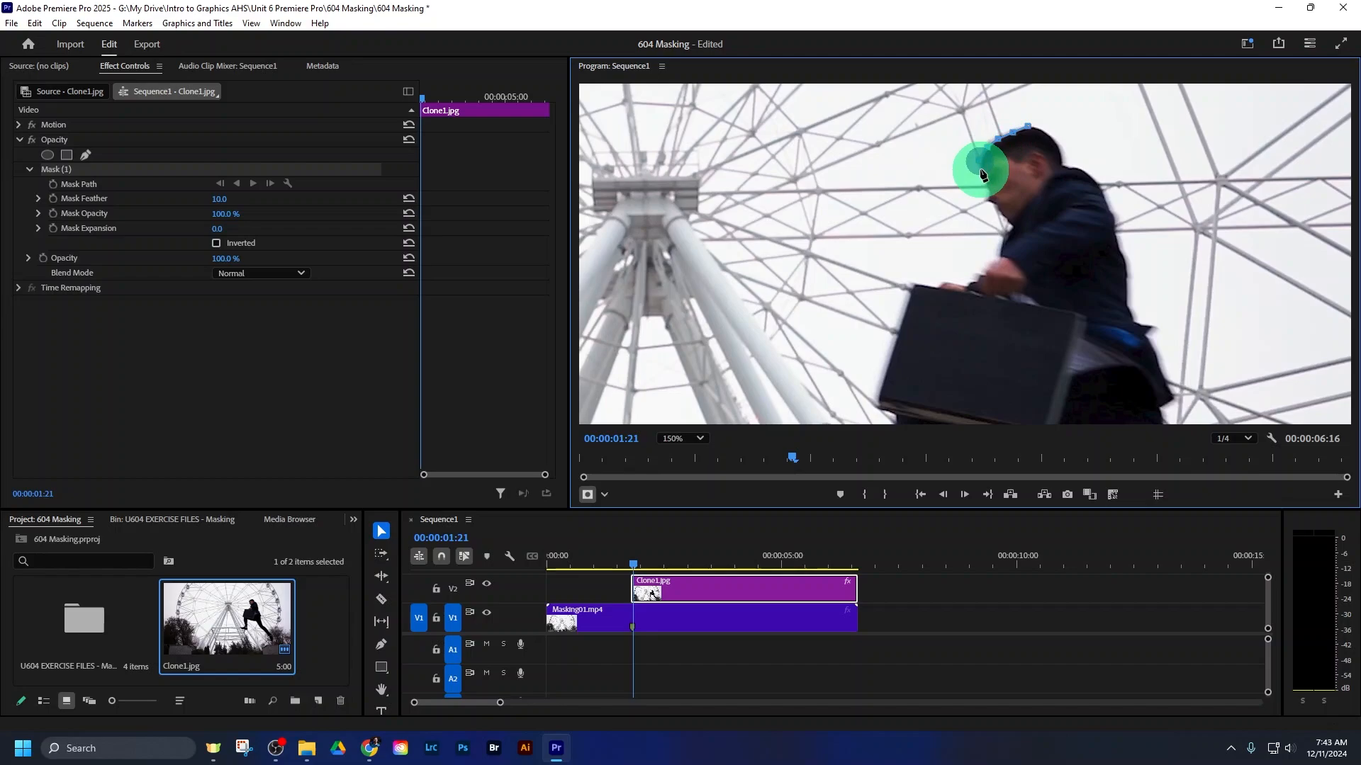
{"action": "left_click", "coordinate": [983, 173]}
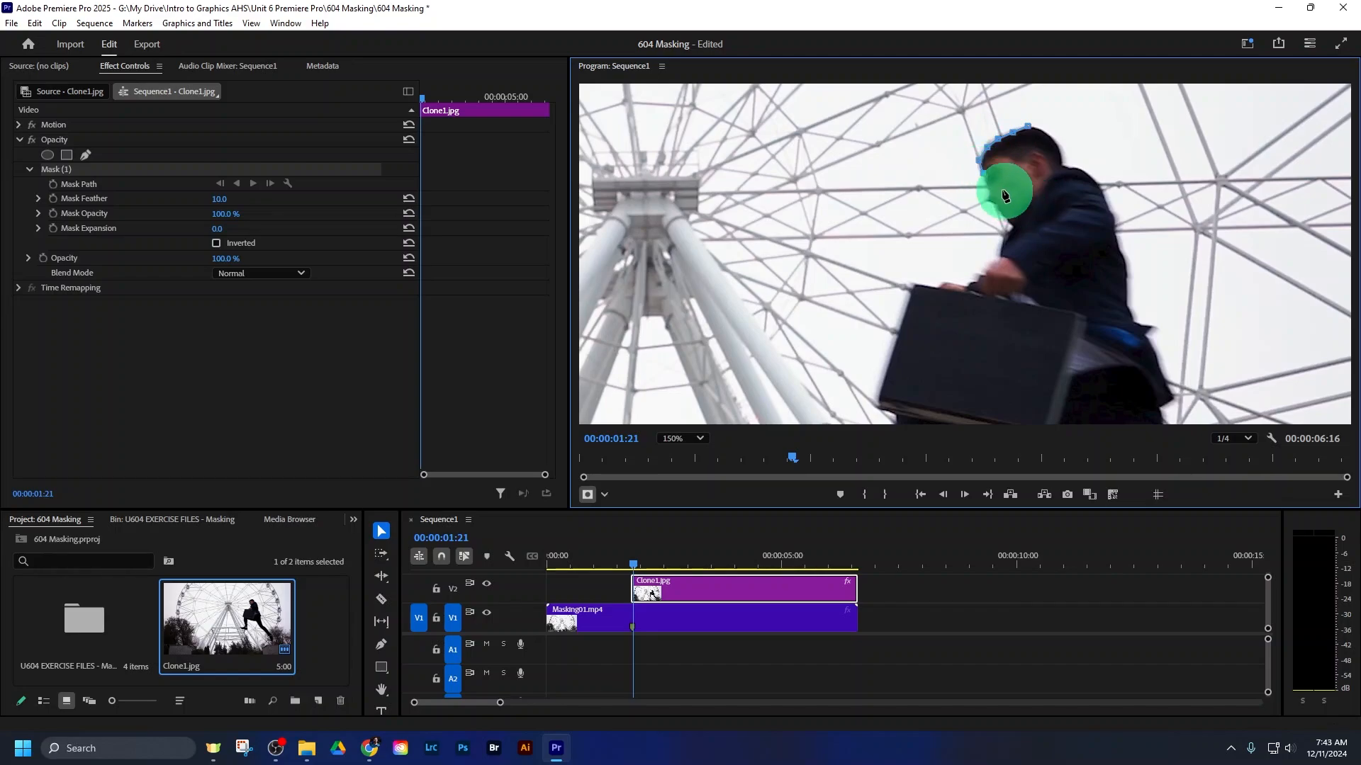
{"action": "left_click", "coordinate": [985, 187]}
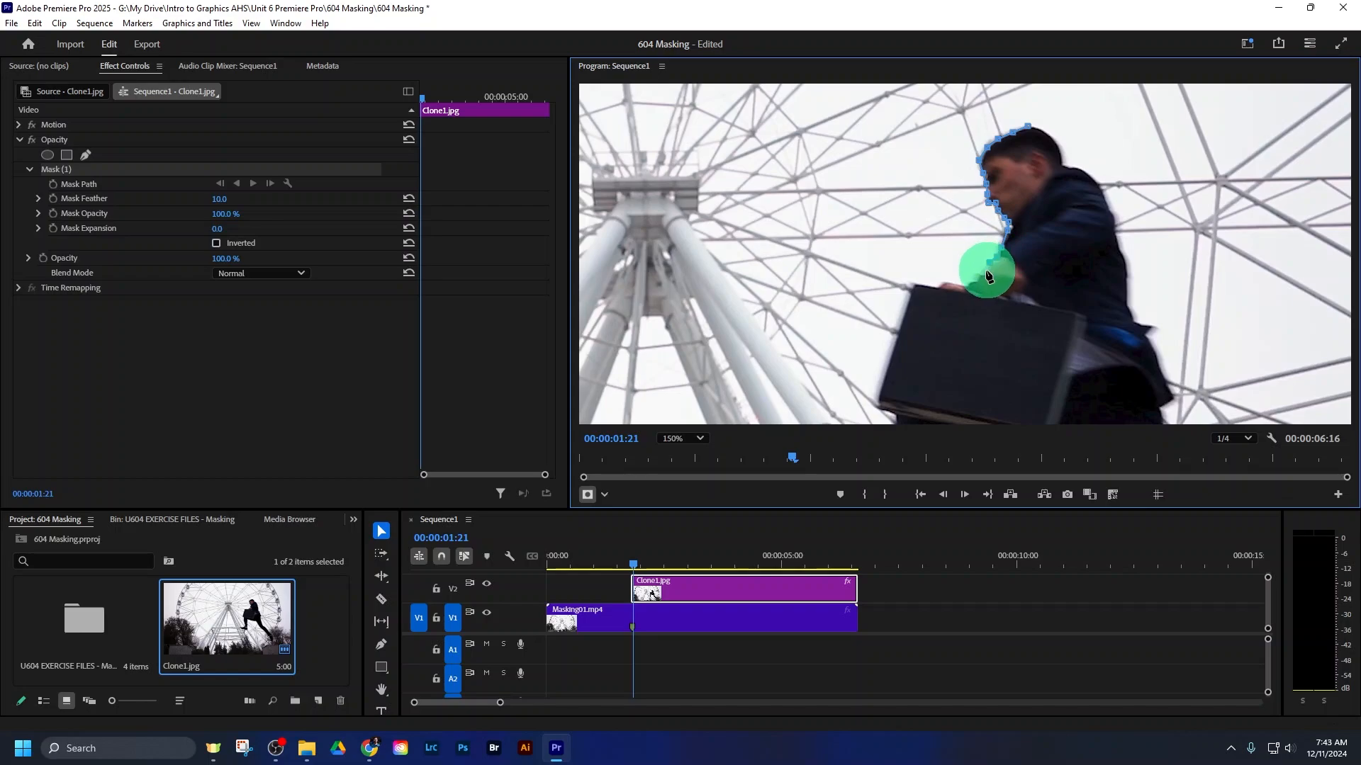
{"action": "left_click", "coordinate": [980, 283]}
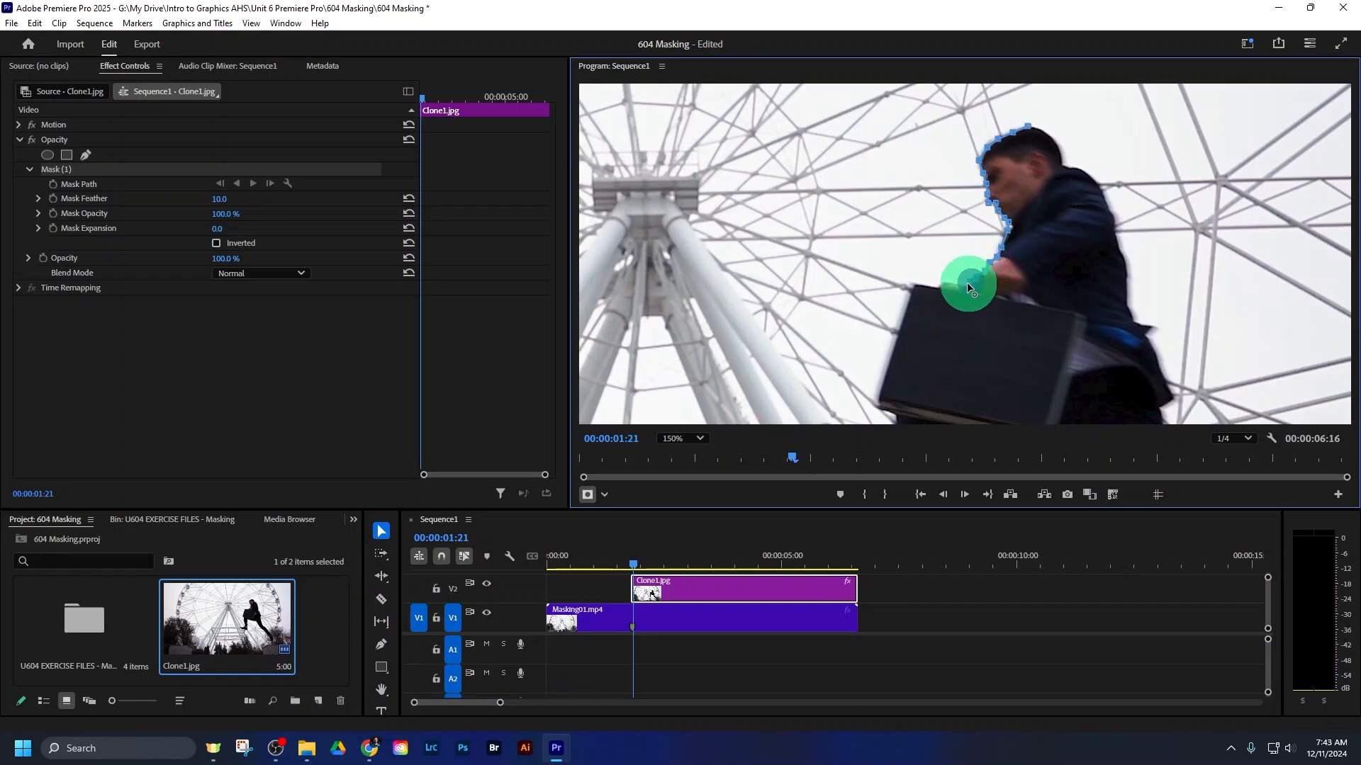
{"action": "left_click", "coordinate": [954, 282]}
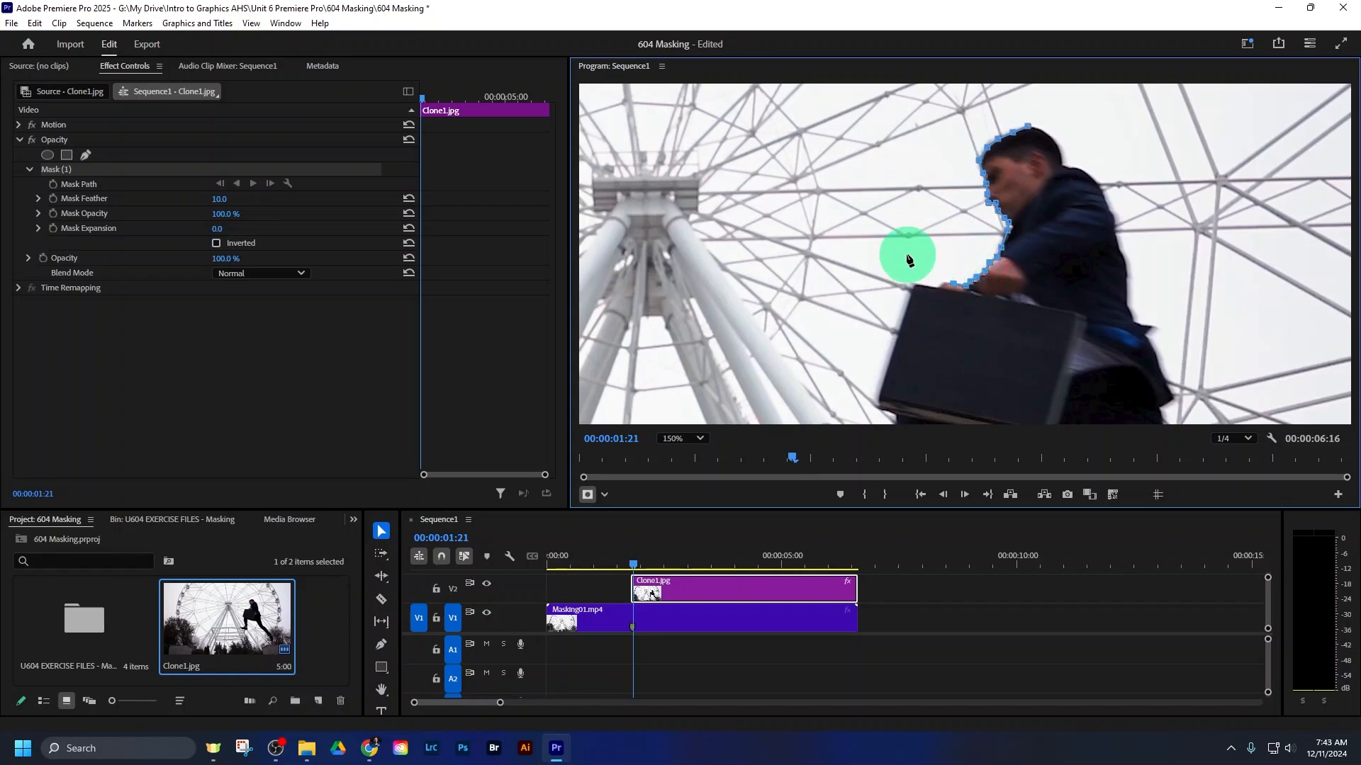
Continue the mask path along the top edge of the briefcase and down its front edge
{"action": "key", "text": "h"}
{"action": "mouse_move", "coordinate": [860, 222]}
{"action": "left_mouse_down"}
{"action": "mouse_move", "coordinate": [860, 309]}
{"action": "mouse_move", "coordinate": [874, 211]}
{"action": "left_mouse_up"}
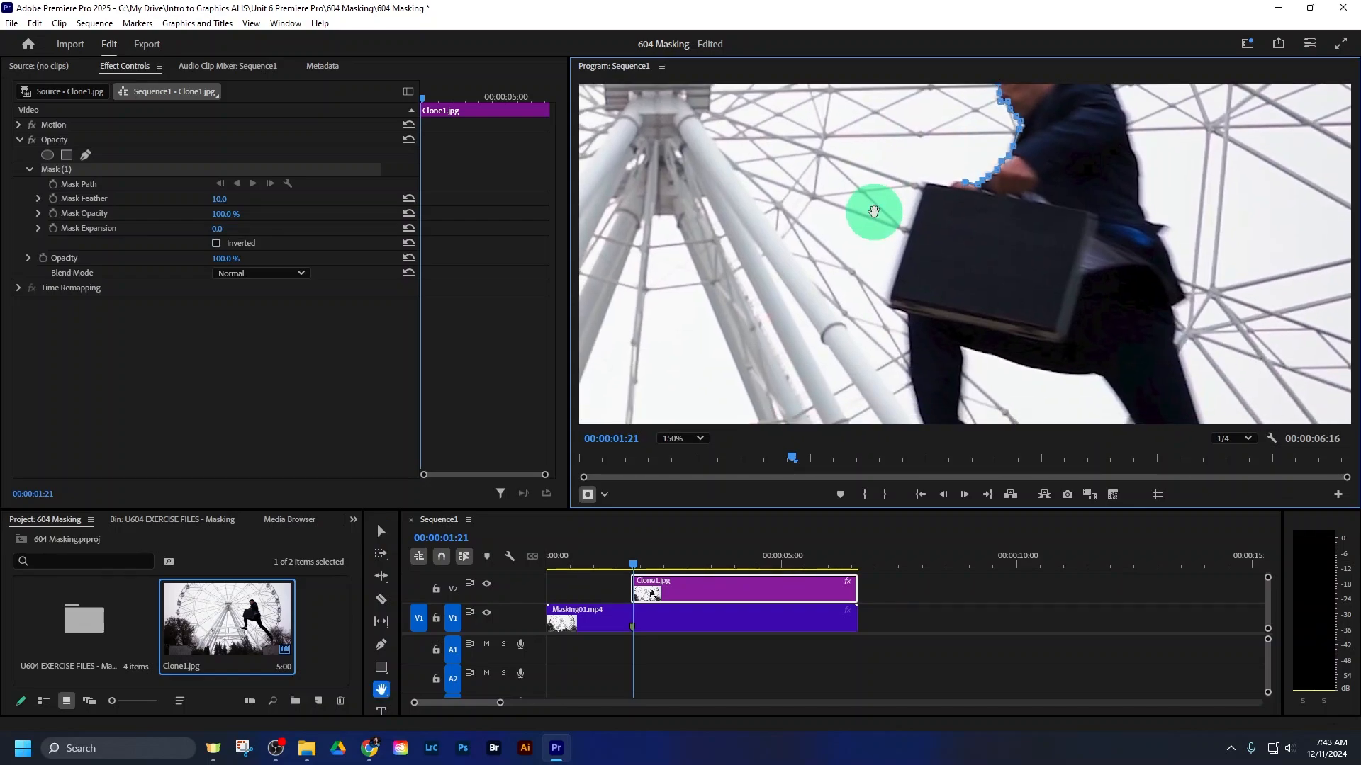
{"action": "key", "text": "v"}
{"action": "left_click", "coordinate": [951, 185]}
{"action": "left_click", "coordinate": [944, 185]}
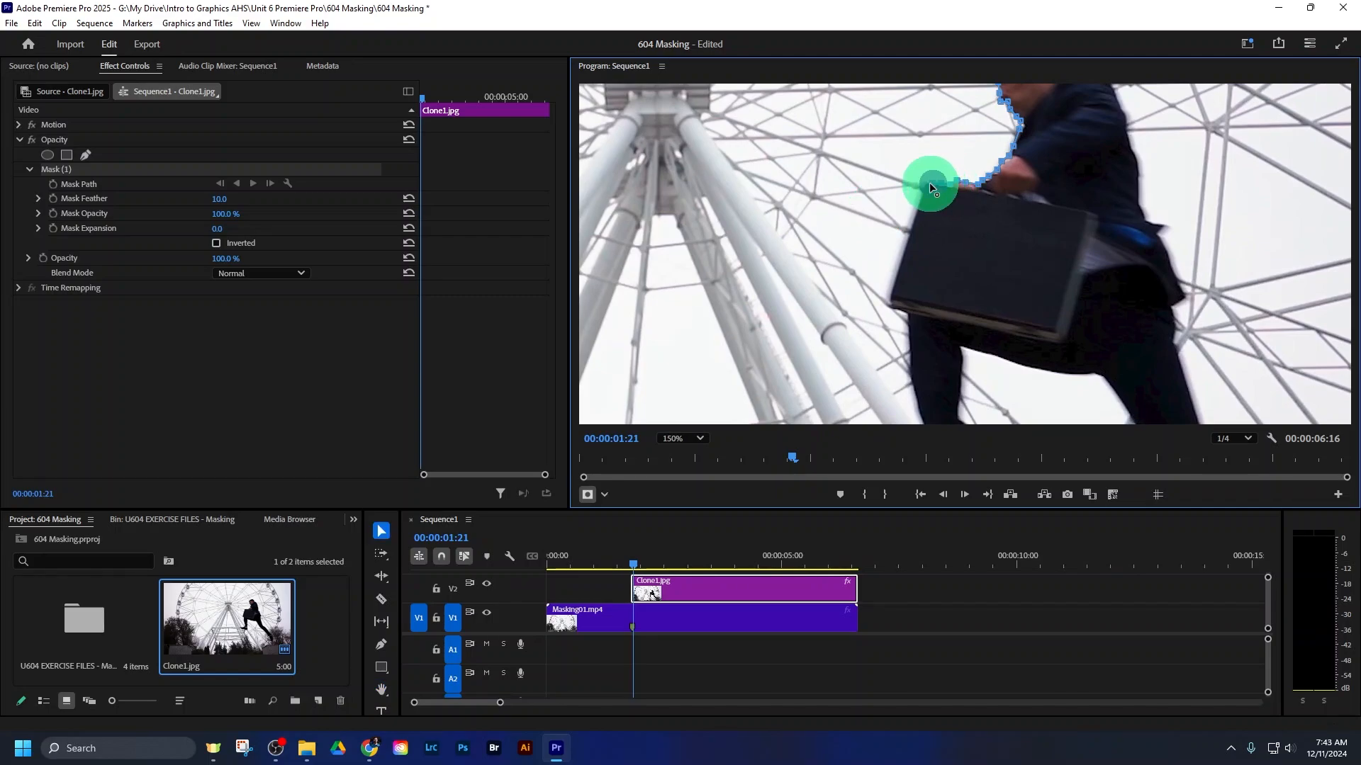
{"action": "left_click", "coordinate": [928, 187]}
{"action": "left_click", "coordinate": [889, 298]}
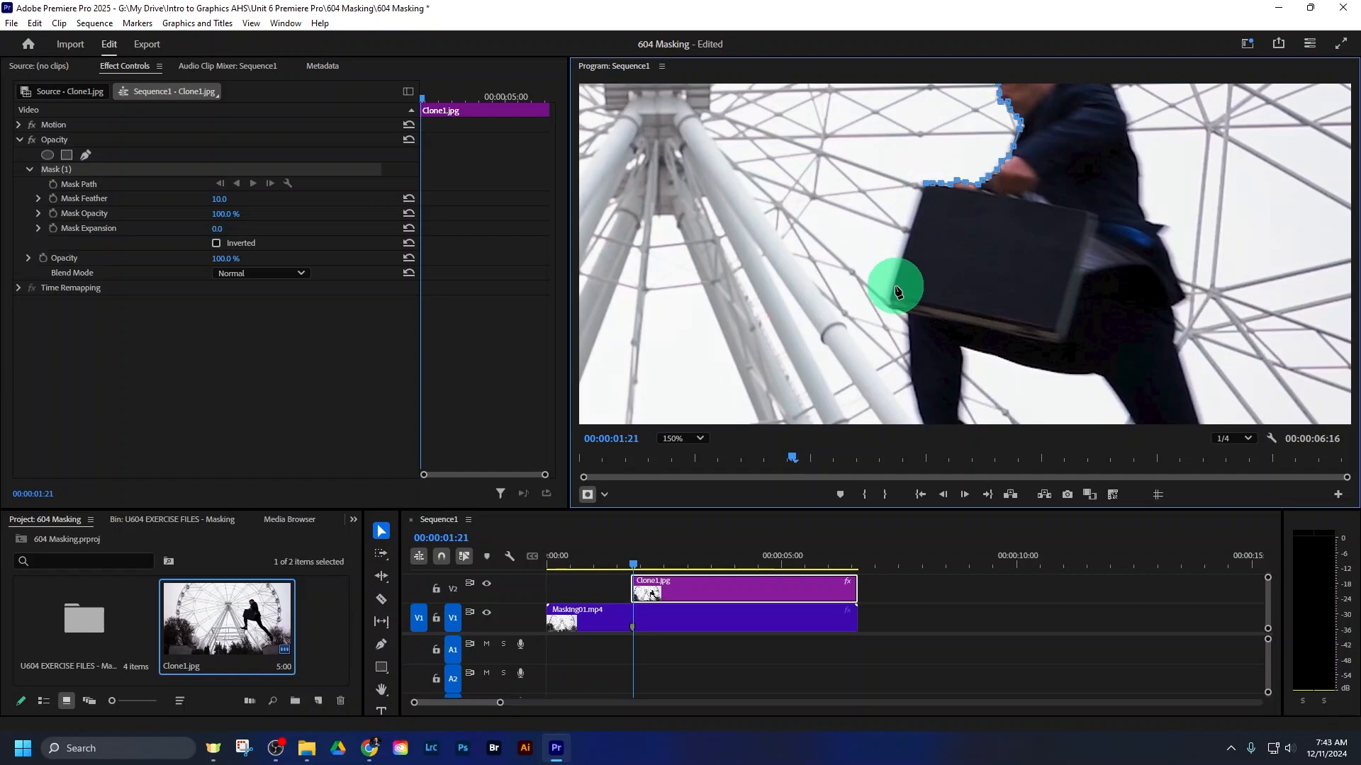
Trace the mask path down the man's front leg, around the shoe and back up the leg's inner side
{"action": "scroll", "coordinate": [892, 306], "scroll_direction": "down", "scroll_amount": 3}
{"action": "left_click", "coordinate": [902, 189]}
{"action": "left_click", "coordinate": [826, 289]}
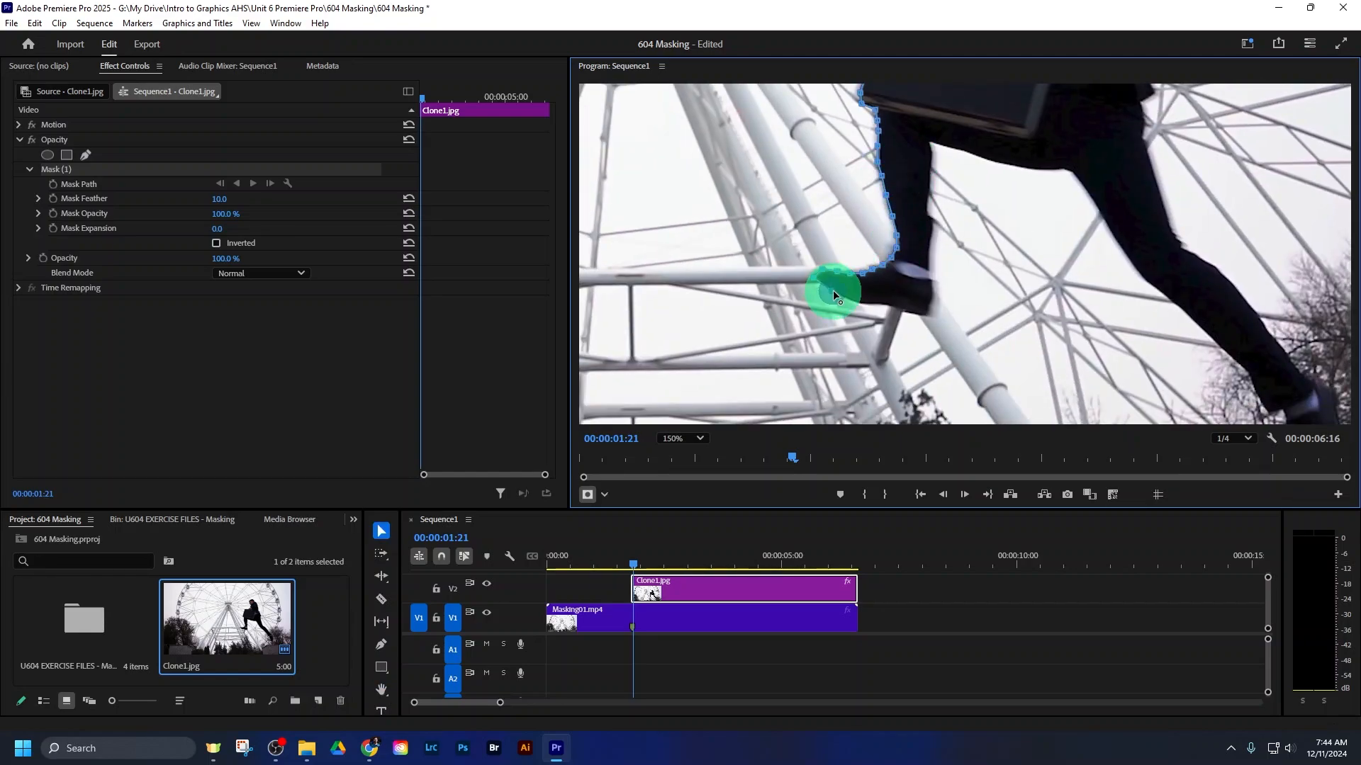
{"action": "left_click", "coordinate": [933, 173]}
Extend the mask path along the underside of the trailing leg to the toe of its shoe
{"action": "left_click", "coordinate": [1146, 286]}
{"action": "left_click", "coordinate": [1209, 331]}
{"action": "key", "text": "h"}
{"action": "left_click_drag", "start_coordinate": [1237, 418], "coordinate": [1163, 319]}
{"action": "left_click", "coordinate": [1176, 377]}
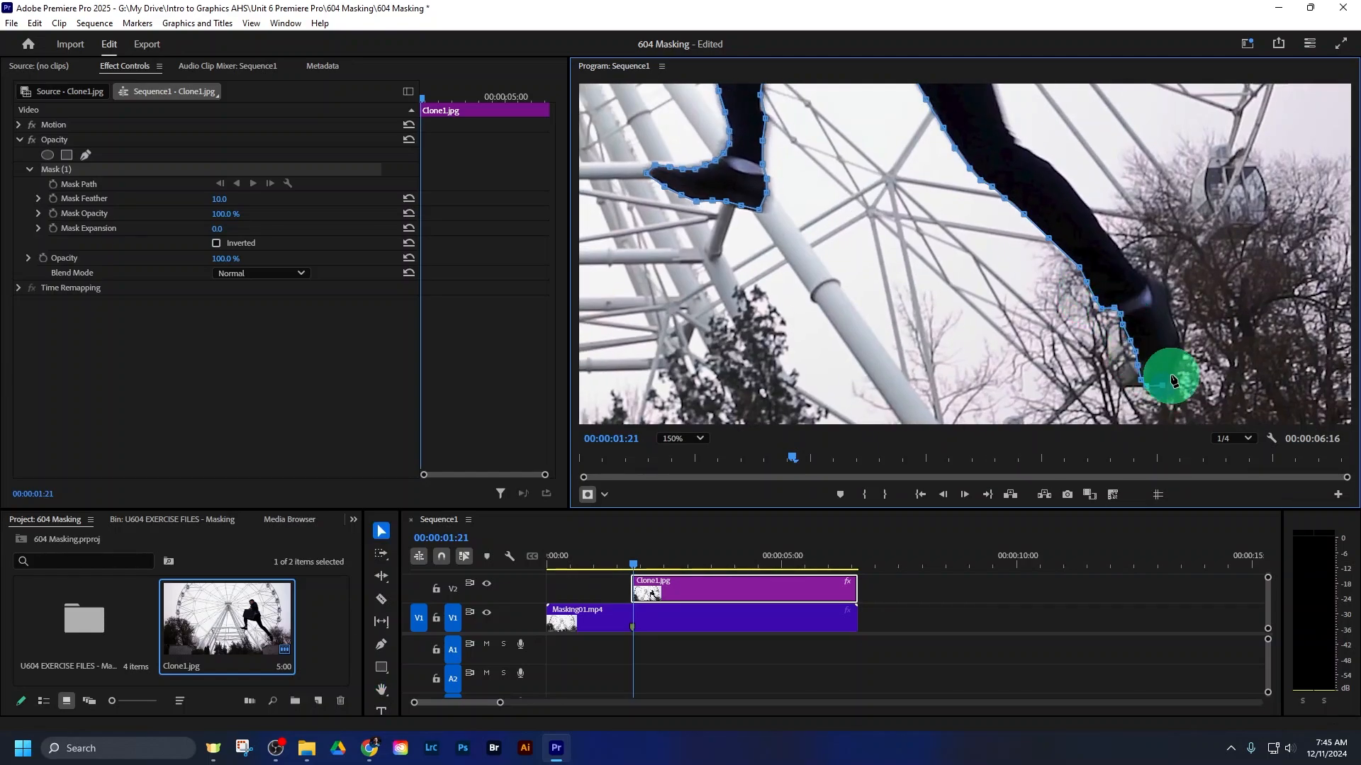
Trace the mask path up the trailing leg and the man's back, and close it at the top of his head
{"action": "left_click", "coordinate": [1127, 259]}
{"action": "left_click", "coordinate": [1048, 163]}
{"action": "left_click_drag", "start_coordinate": [1013, 121], "coordinate": [980, 342]}
{"action": "left_click", "coordinate": [942, 201]}
{"action": "scroll", "coordinate": [941, 201], "scroll_direction": "up", "scroll_amount": 3}
{"action": "left_click", "coordinate": [890, 234]}
{"action": "left_click", "coordinate": [826, 153]}
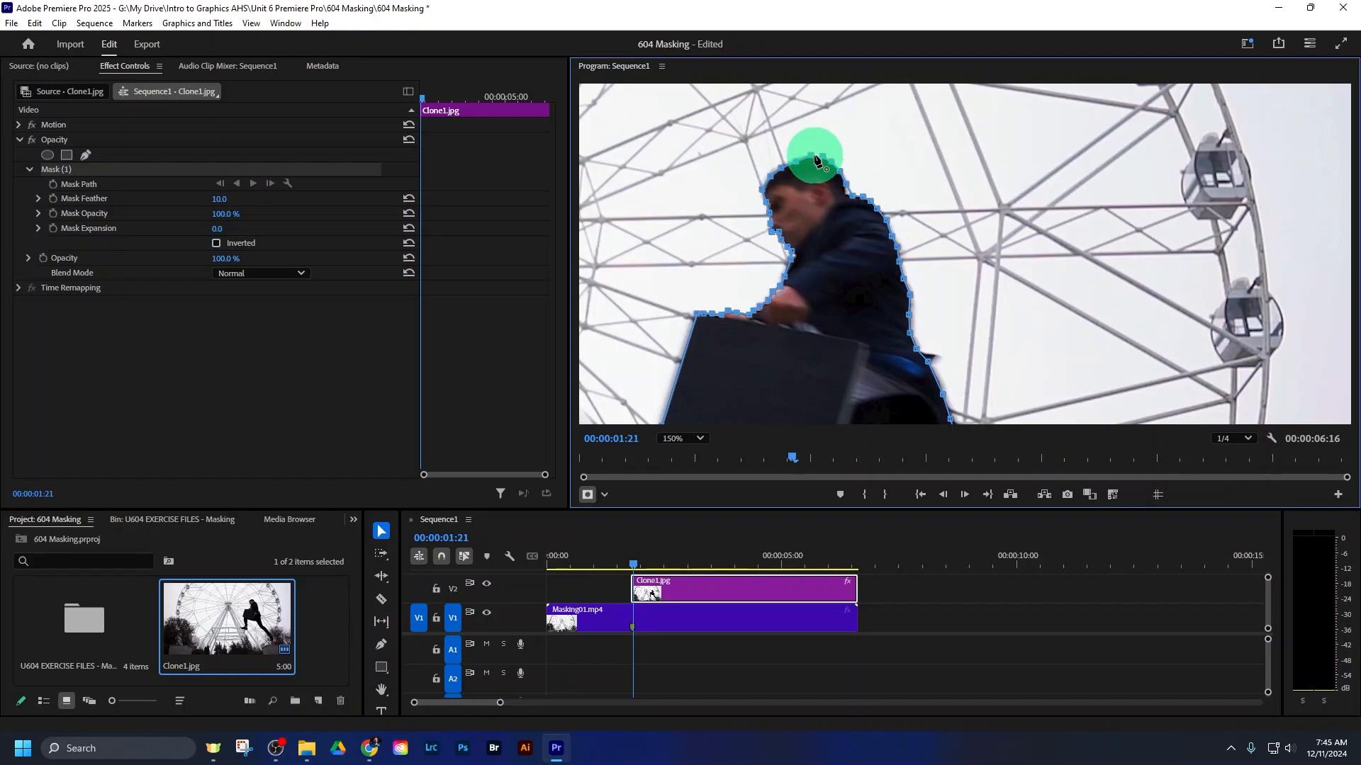
{"action": "left_click", "coordinate": [823, 160]}
{"action": "left_click", "coordinate": [814, 160]}
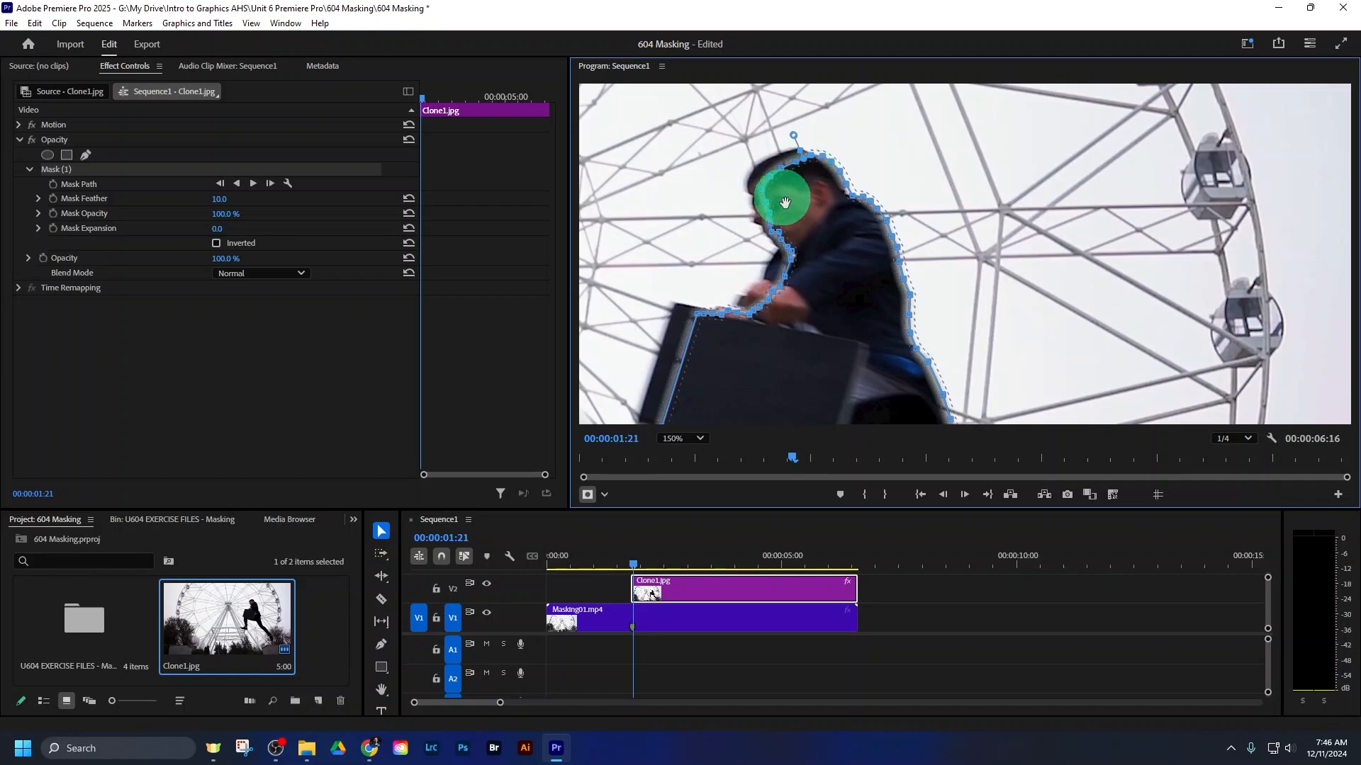
Try a heavy feather on the Clone1.jpg opacity mask and set the mask feather to 0.0
{"action": "left_click", "coordinate": [815, 239]}
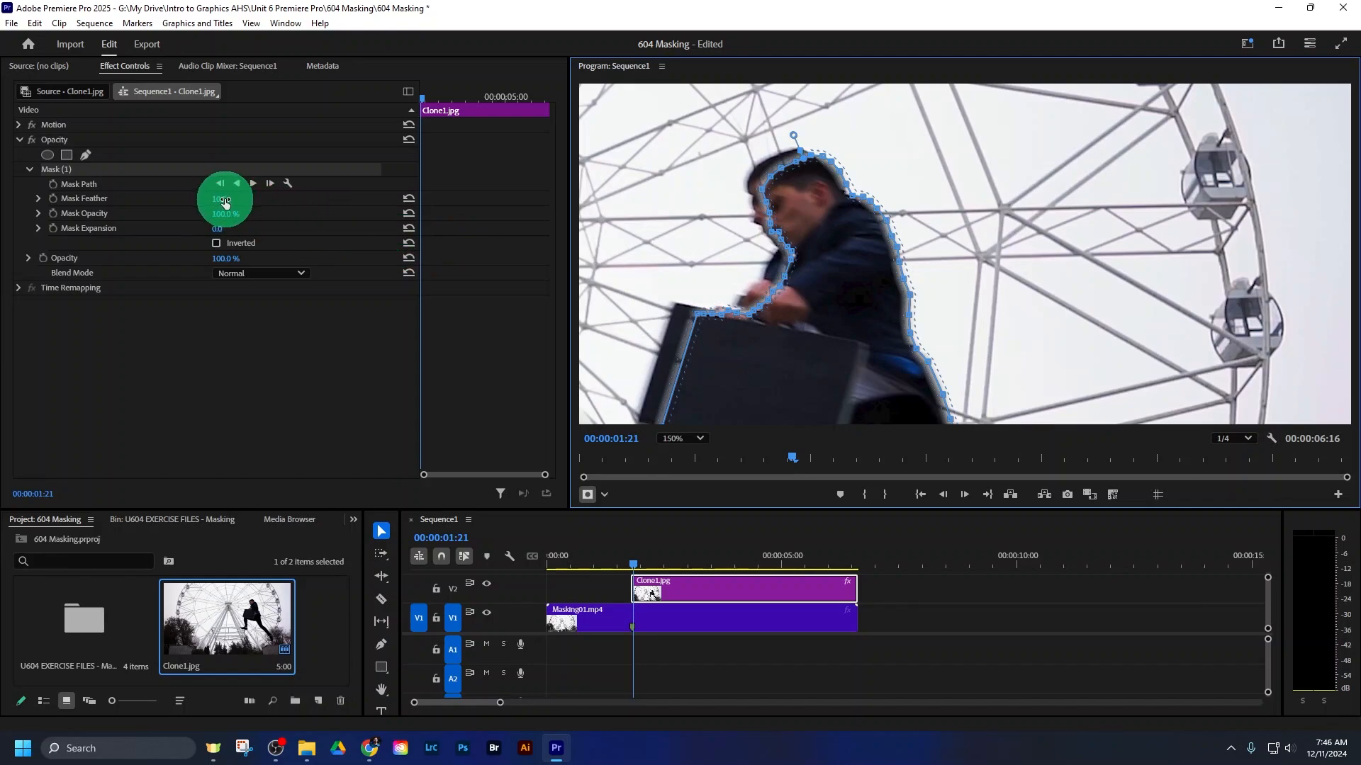
{"action": "left_click_drag", "start_coordinate": [219, 198], "coordinate": [274, 204]}
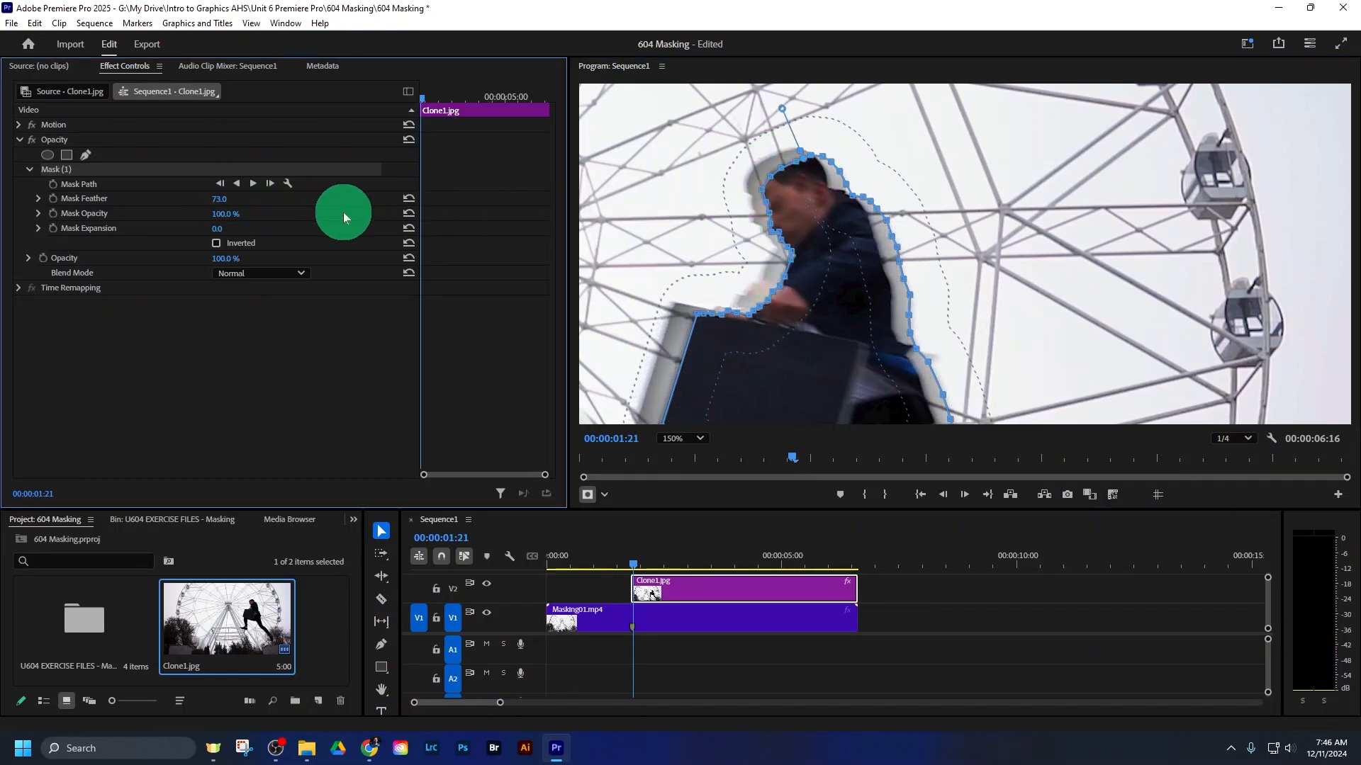
{"action": "left_click_drag", "start_coordinate": [219, 199], "coordinate": [130, 201]}
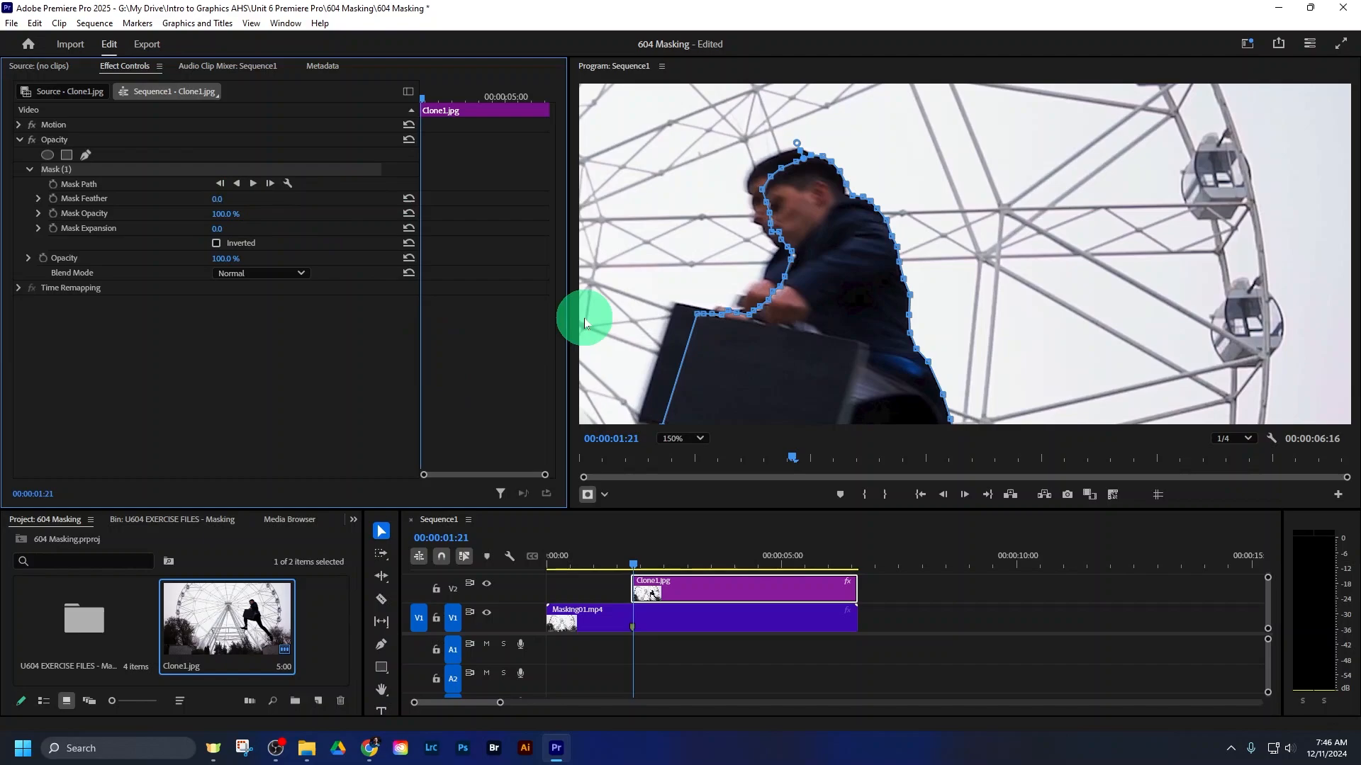
{"action": "left_click", "coordinate": [700, 439]}
{"action": "left_click", "coordinate": [693, 458]}
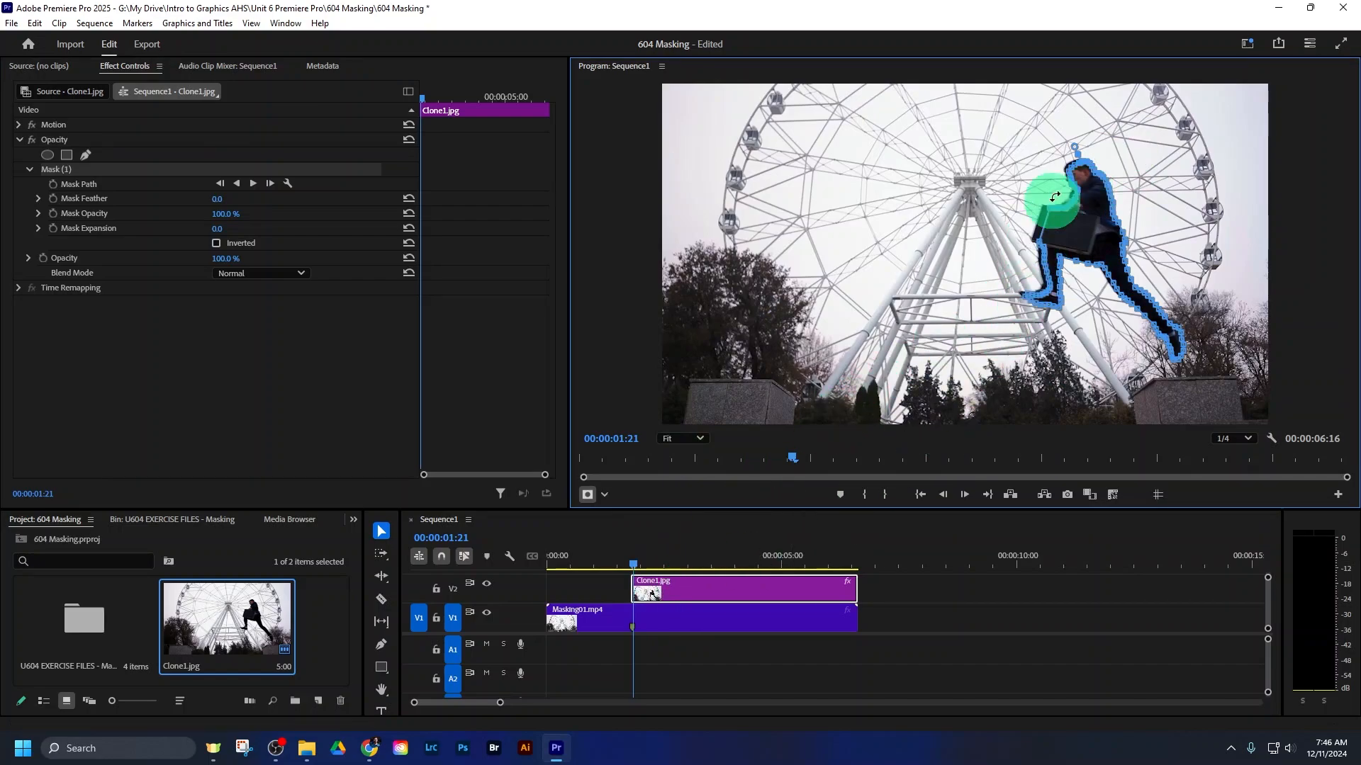
Toggle the visibility of the Masking01.mp4 track to inspect the masked cut-out of the man in Clone1.jpg
{"action": "left_click", "coordinate": [486, 613]}
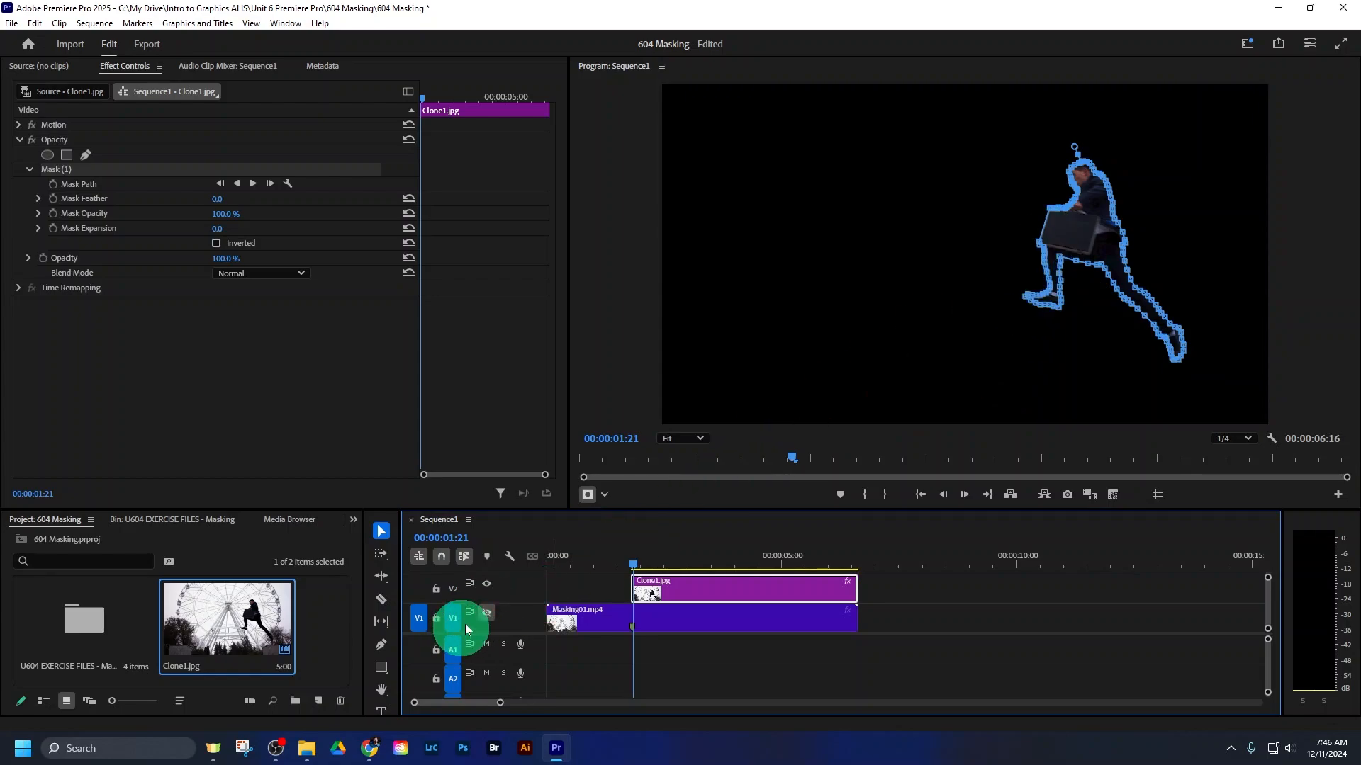
{"action": "left_click", "coordinate": [486, 614]}
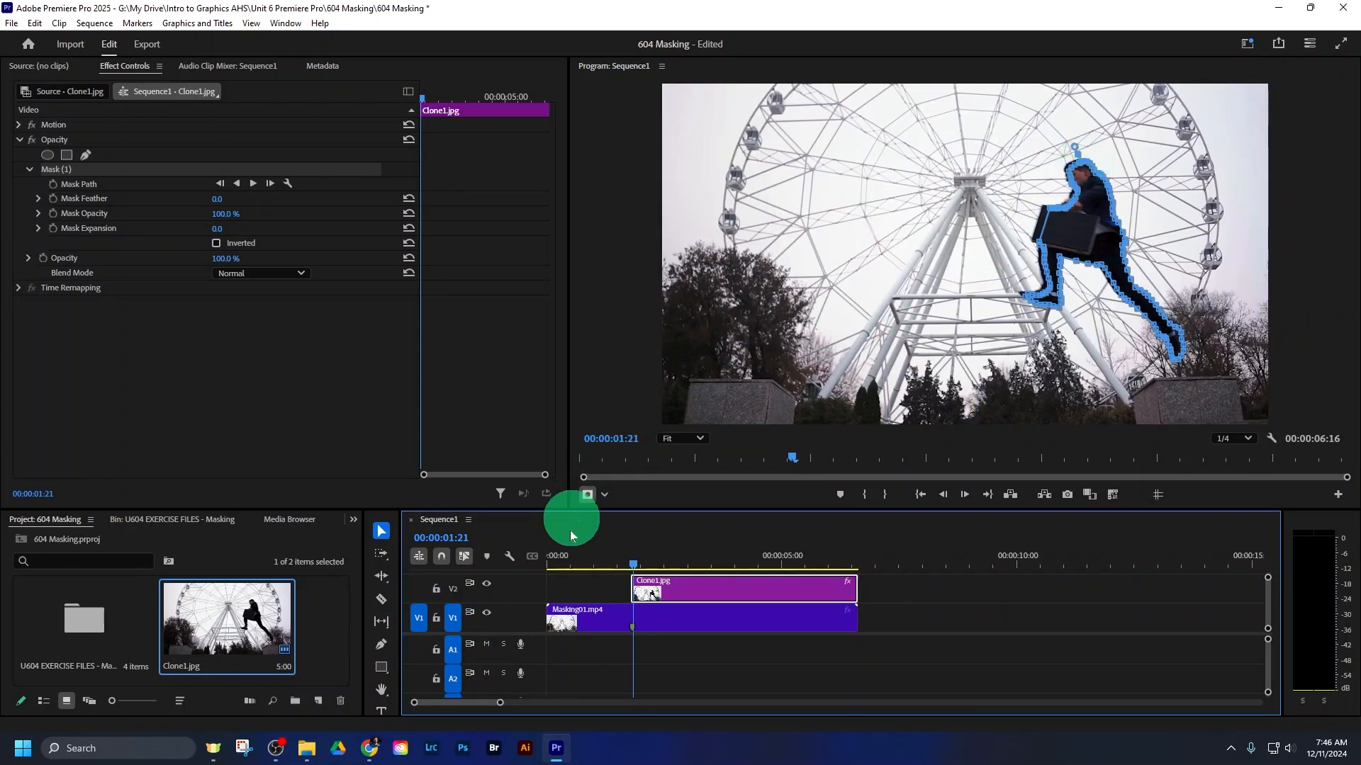
{"action": "left_click", "coordinate": [484, 613]}
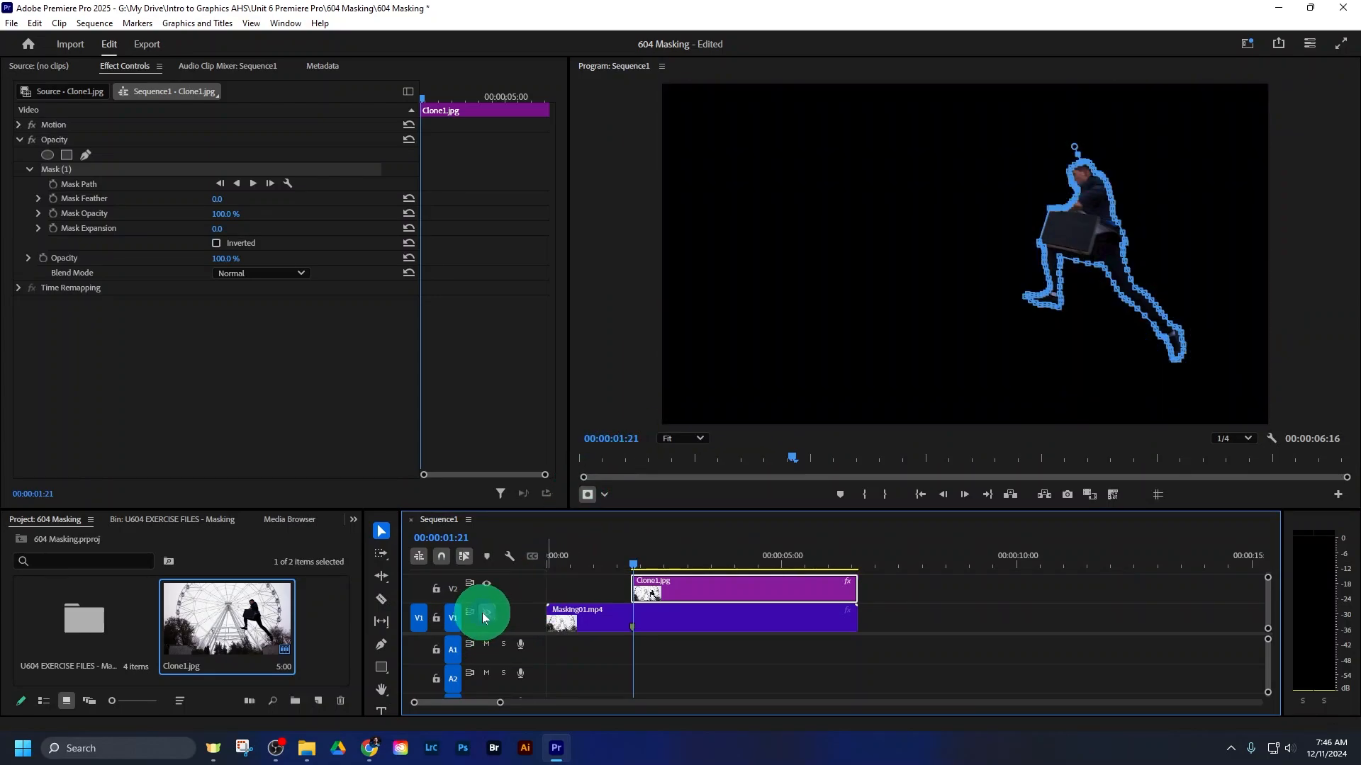
{"action": "left_click", "coordinate": [662, 615]}
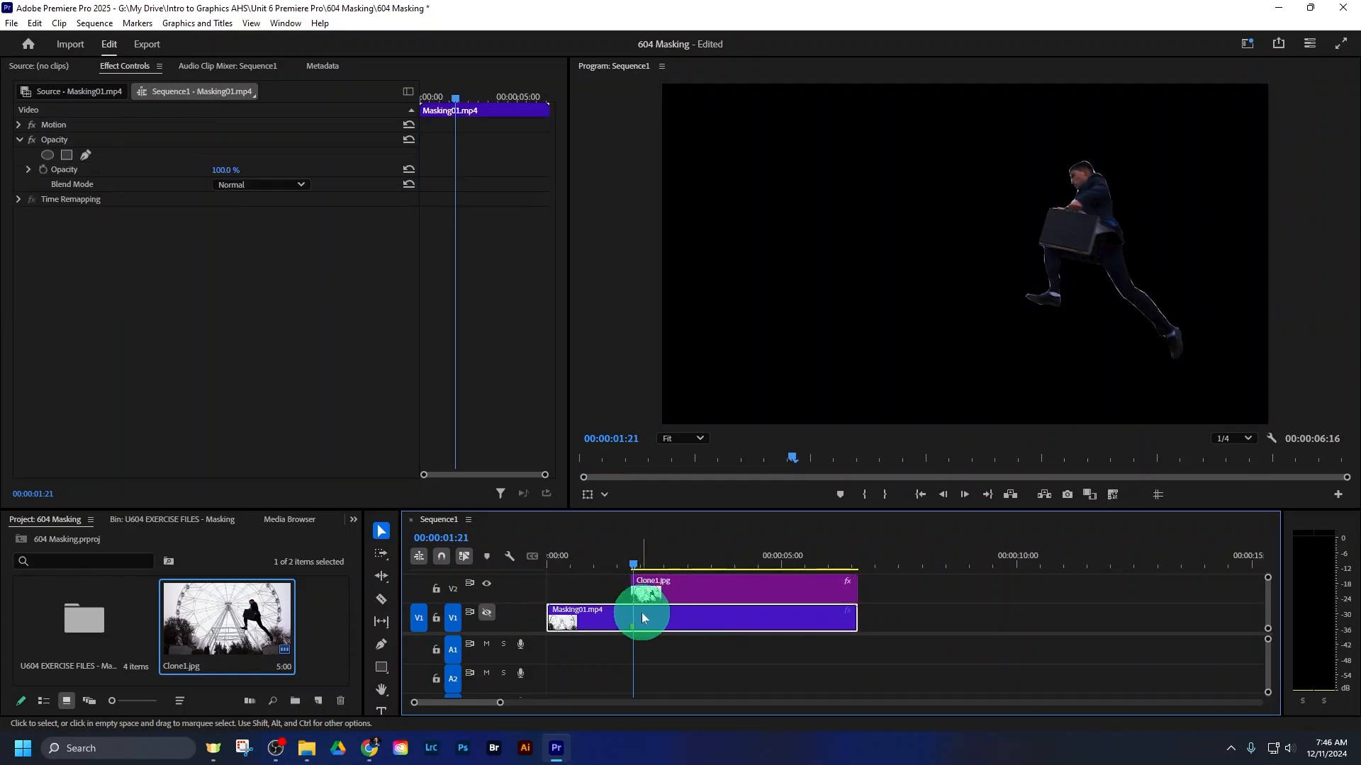
{"action": "left_click", "coordinate": [712, 586]}
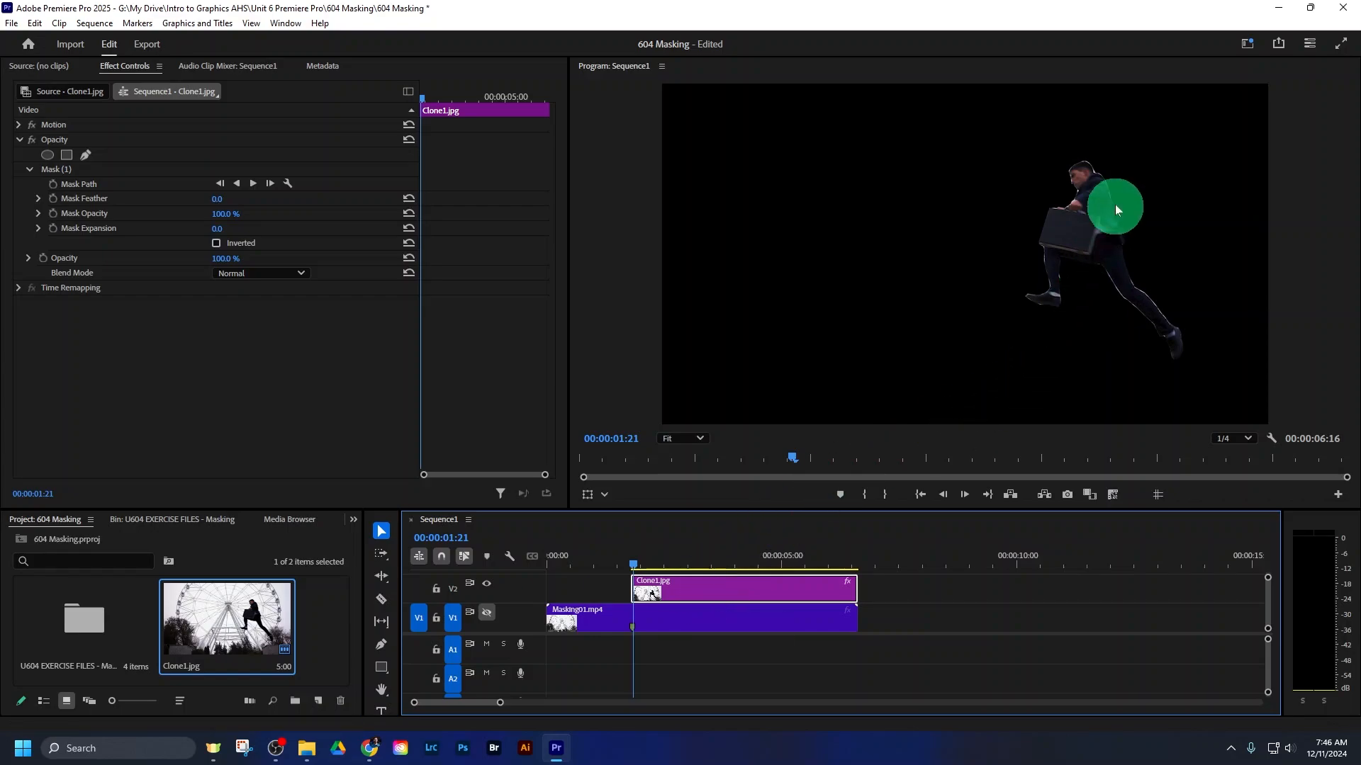
{"action": "left_click", "coordinate": [713, 619]}
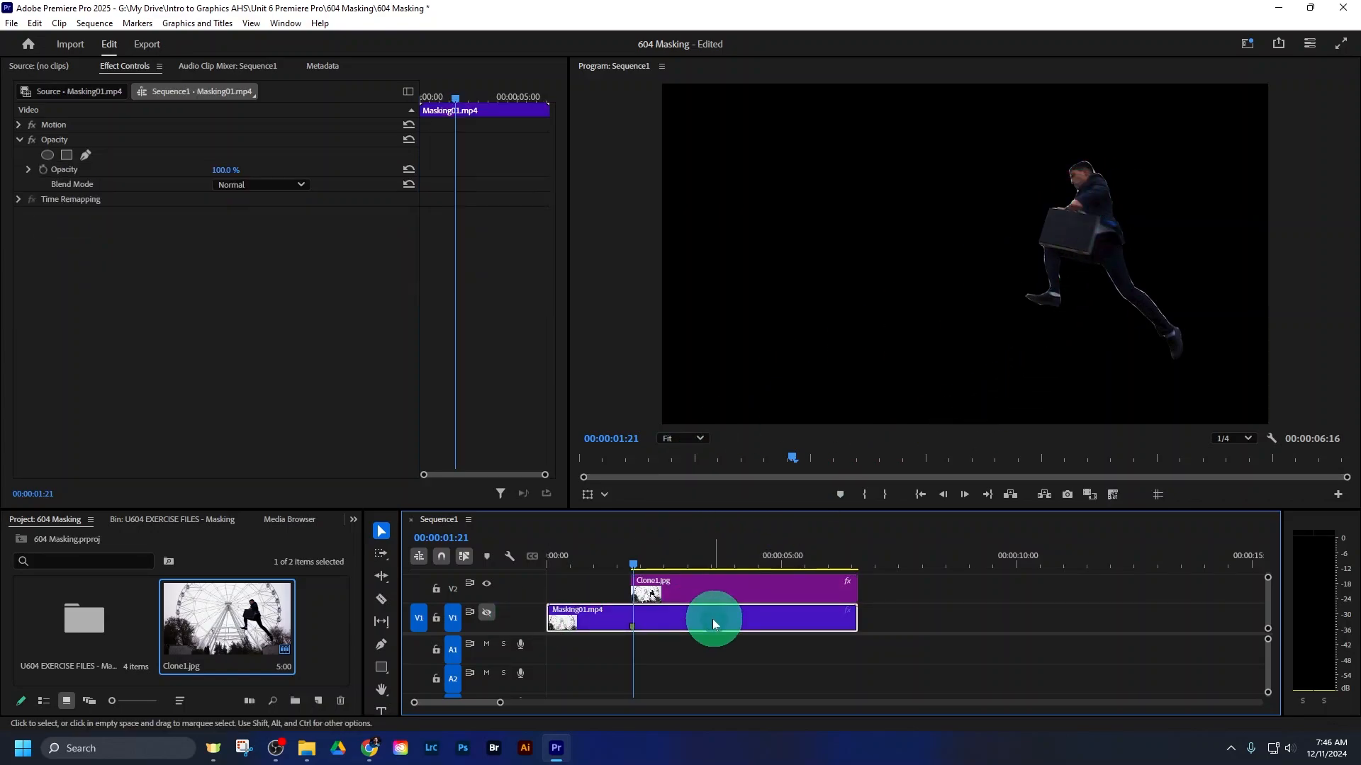
{"action": "left_click", "coordinate": [738, 583]}
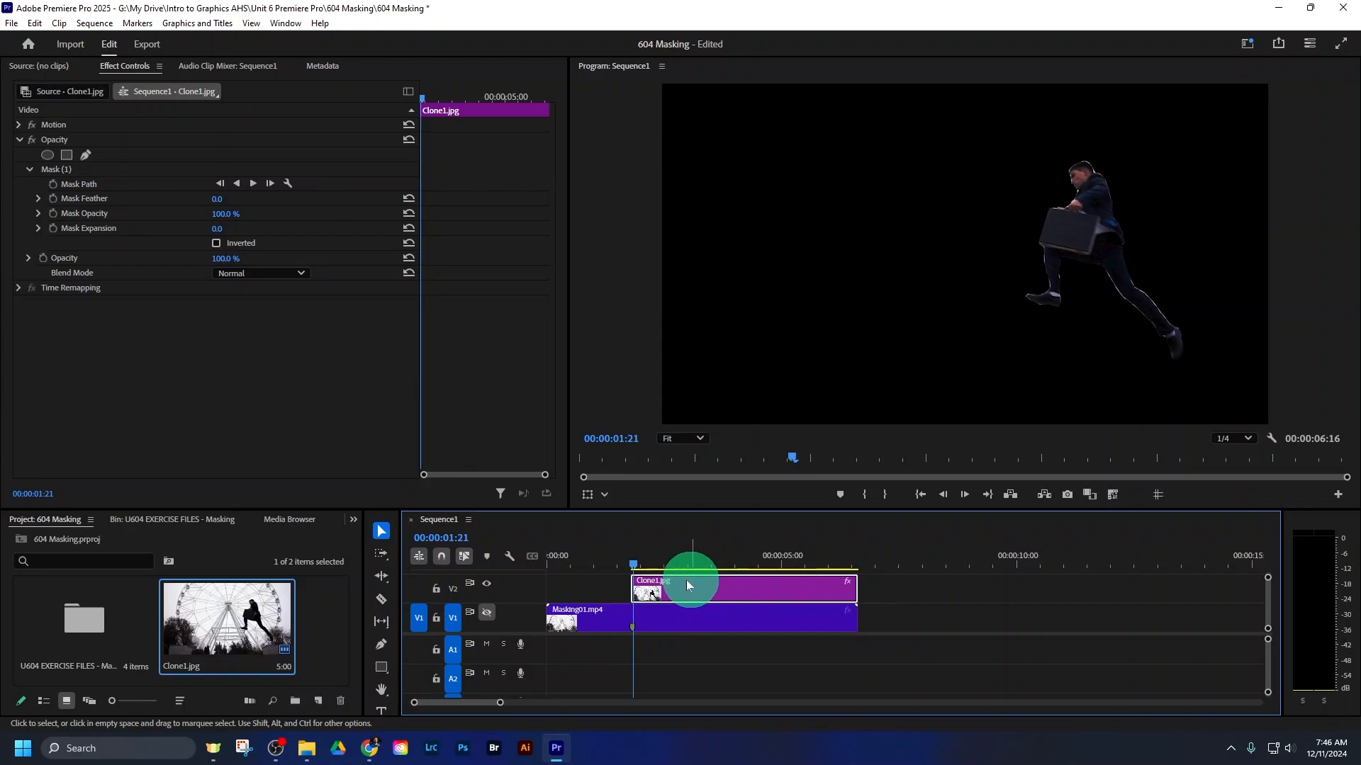
{"action": "left_click", "coordinate": [486, 613]}
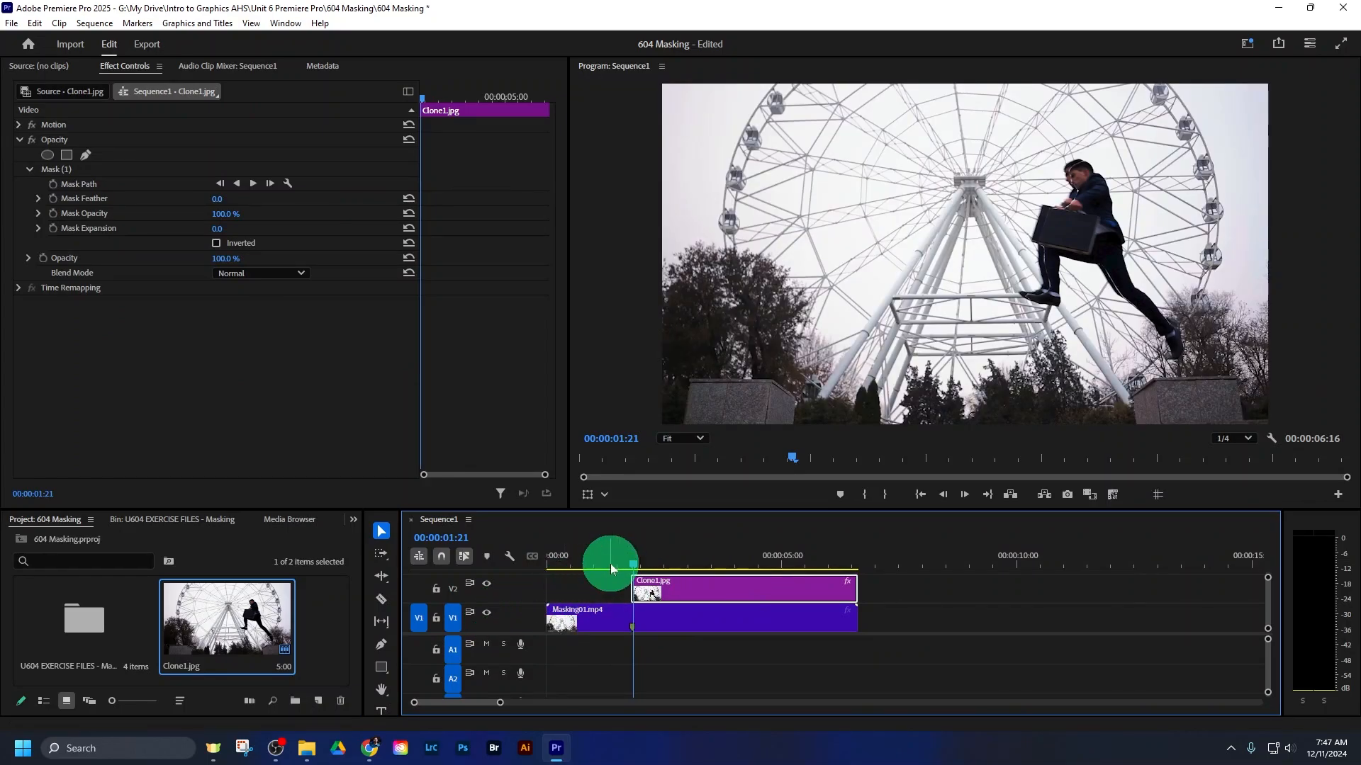
Play the sequence from before the start of Clone1.jpg to review the clone effect
{"action": "left_click_drag", "start_coordinate": [633, 565], "coordinate": [593, 563]}
{"action": "key", "text": "space"}
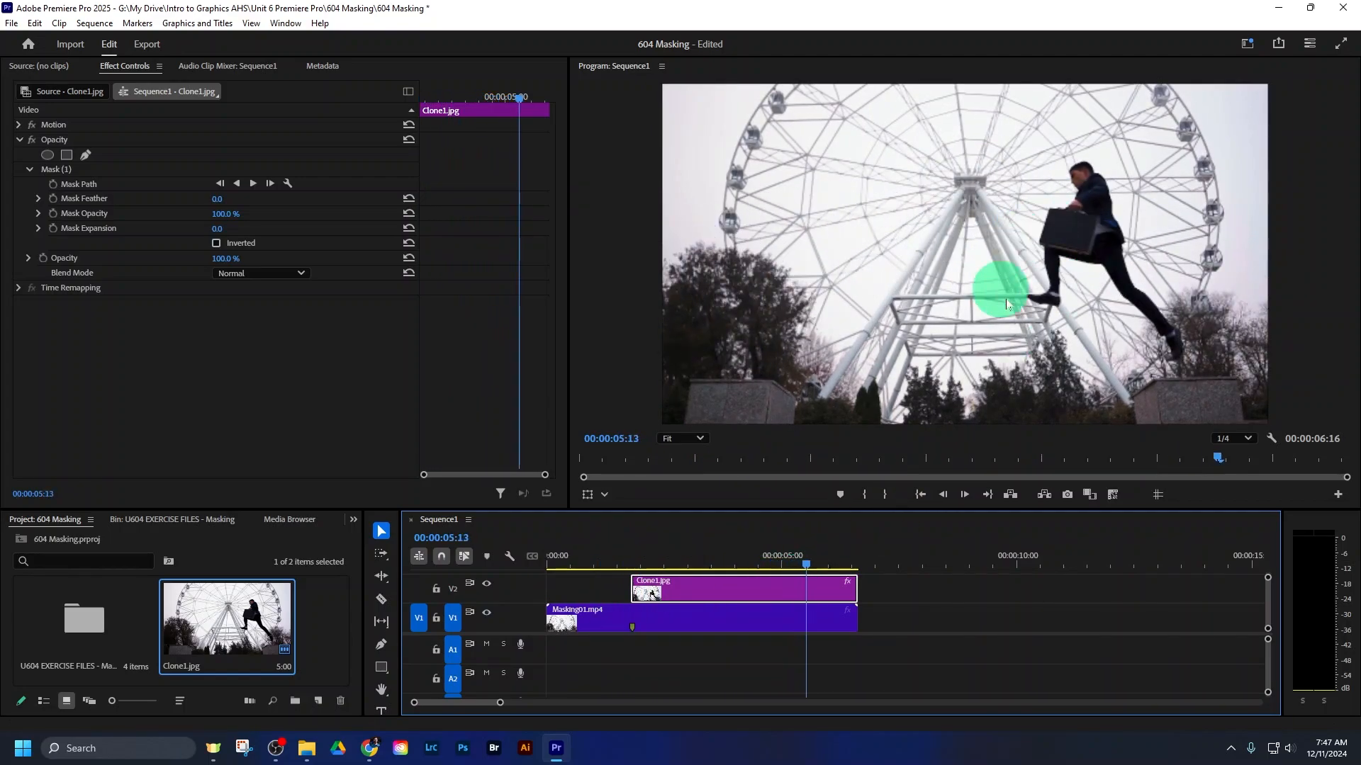
{"action": "key", "text": "space"}
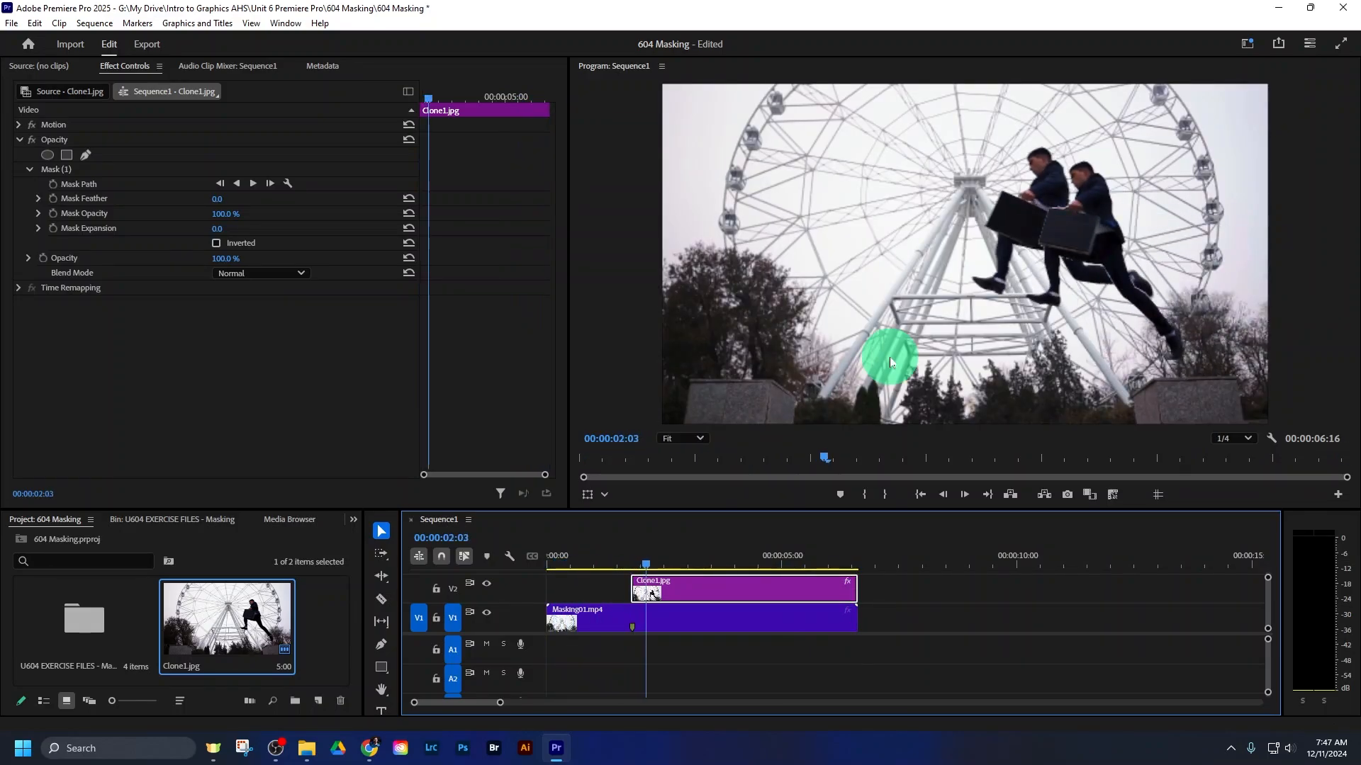
Stop at 00:00:03:12, where the man is in mid-air beside his first clone, and add a marker there on Masking01.mp4
{"action": "key", "text": "space"}
{"action": "left_click", "coordinate": [724, 471]}
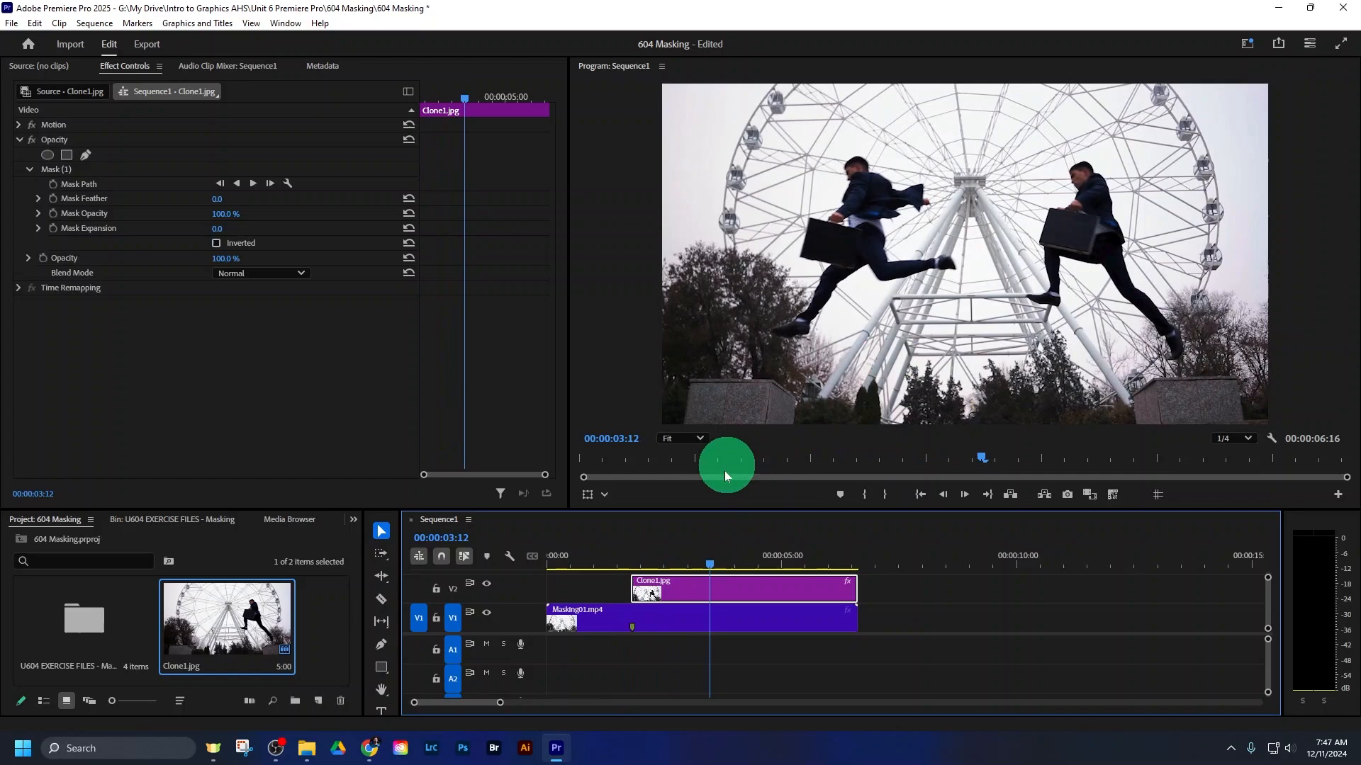
{"action": "mouse_move", "coordinate": [713, 564]}
{"action": "left_mouse_down"}
{"action": "mouse_move", "coordinate": [700, 563]}
{"action": "mouse_move", "coordinate": [714, 563]}
{"action": "left_mouse_up"}
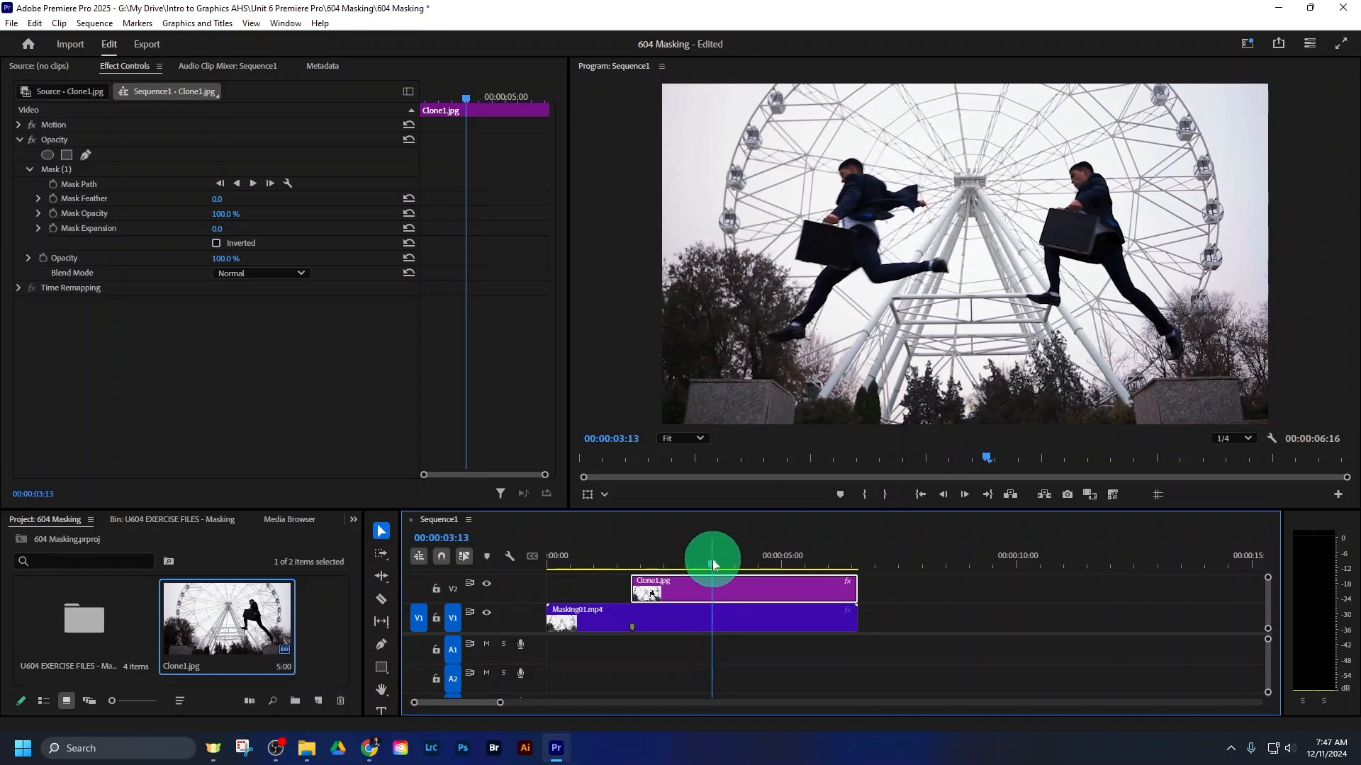
{"action": "left_click_drag", "start_coordinate": [715, 561], "coordinate": [713, 560]}
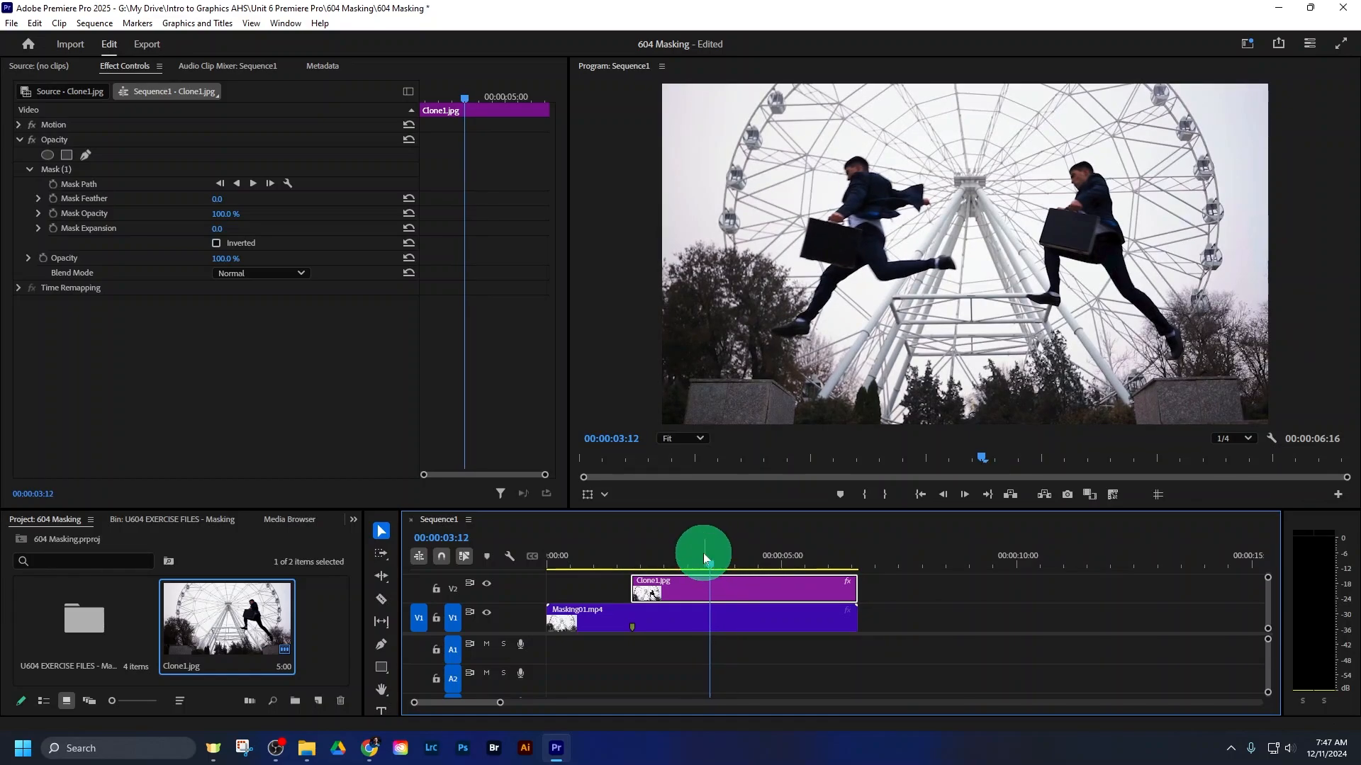
{"action": "left_click", "coordinate": [709, 619]}
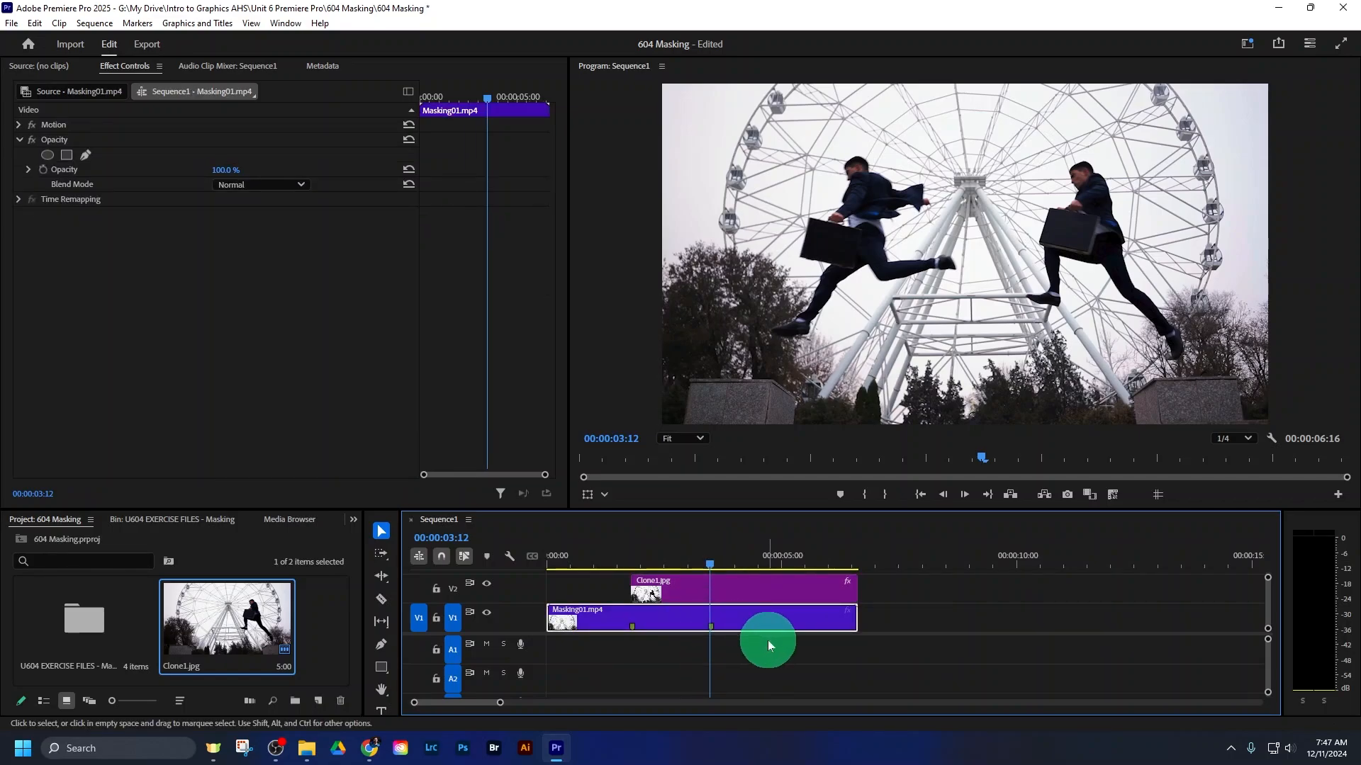
{"action": "key", "text": "m"}
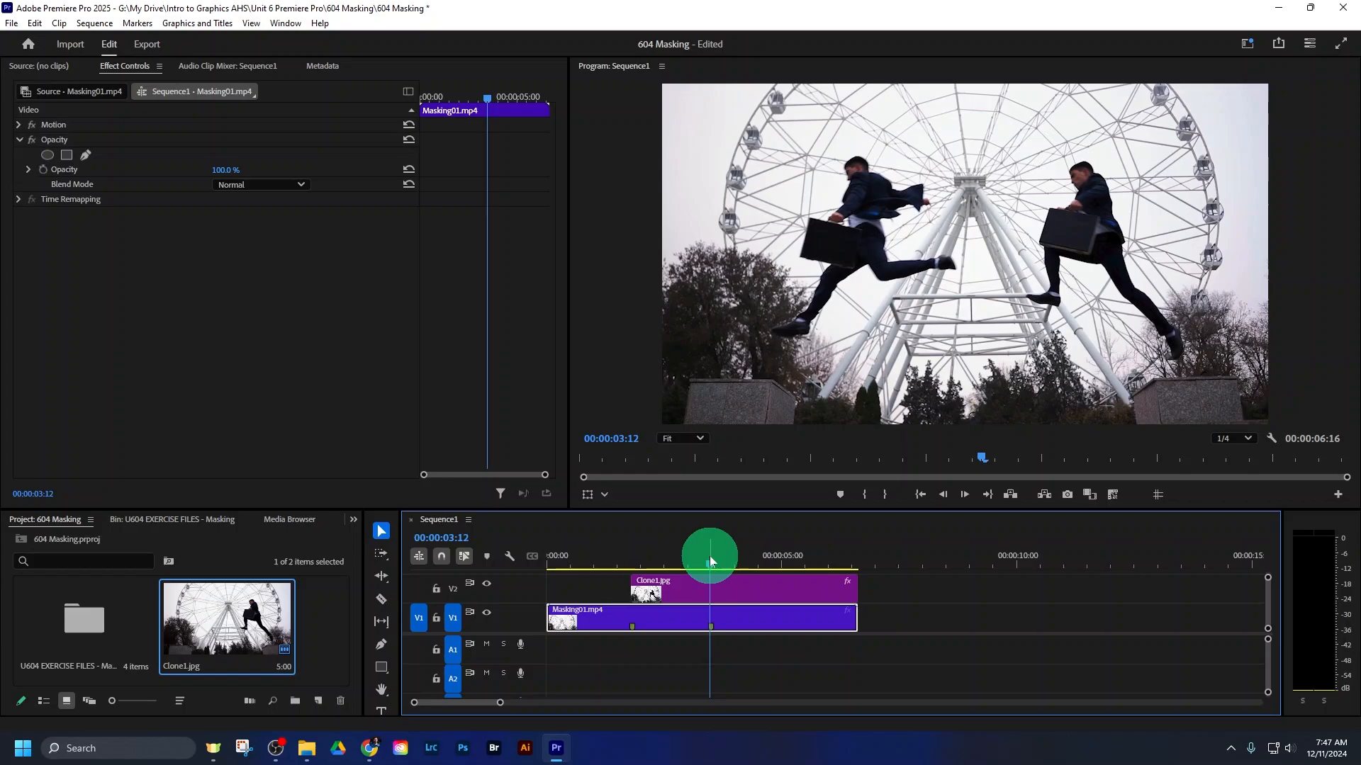
Export the current frame as a JPEG named Clone2 and import it into the project
{"action": "left_click", "coordinate": [1067, 495]}
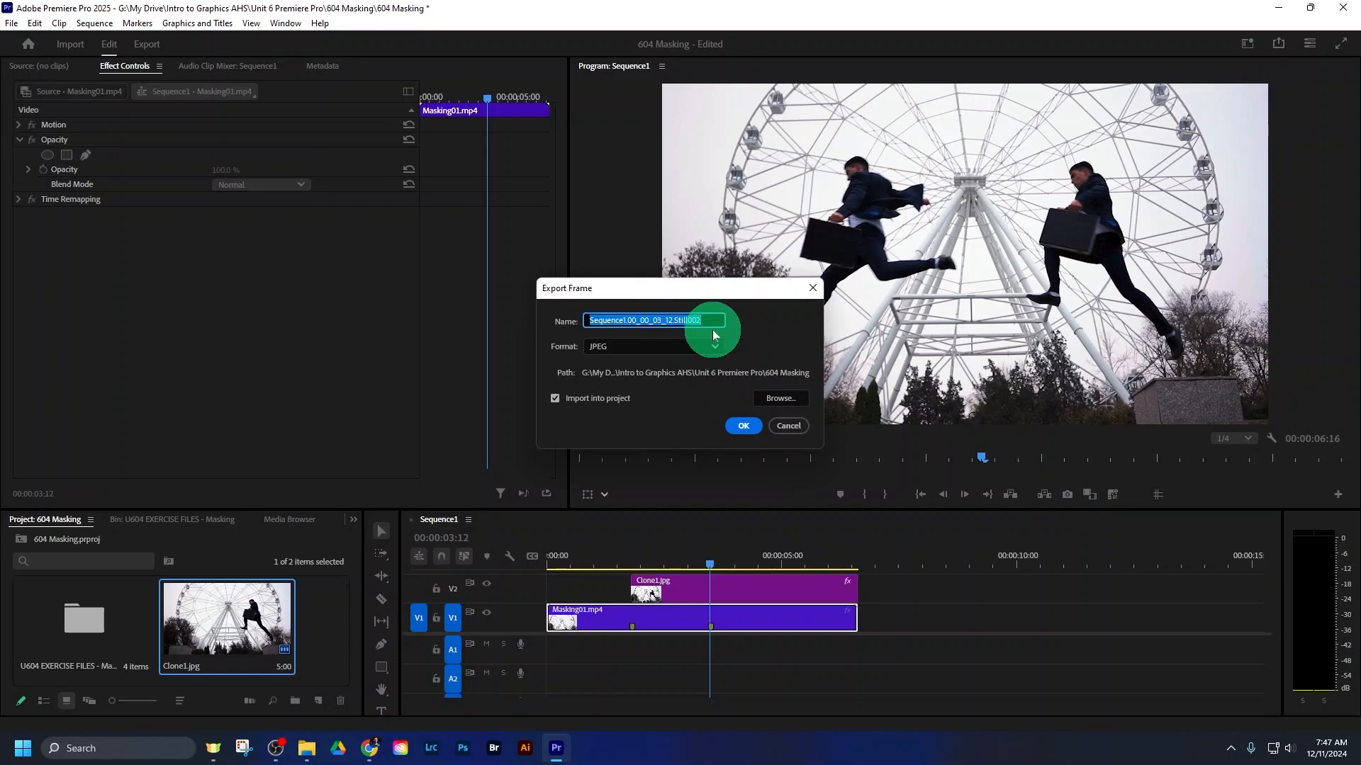
{"action": "type", "text": "Clone2"}
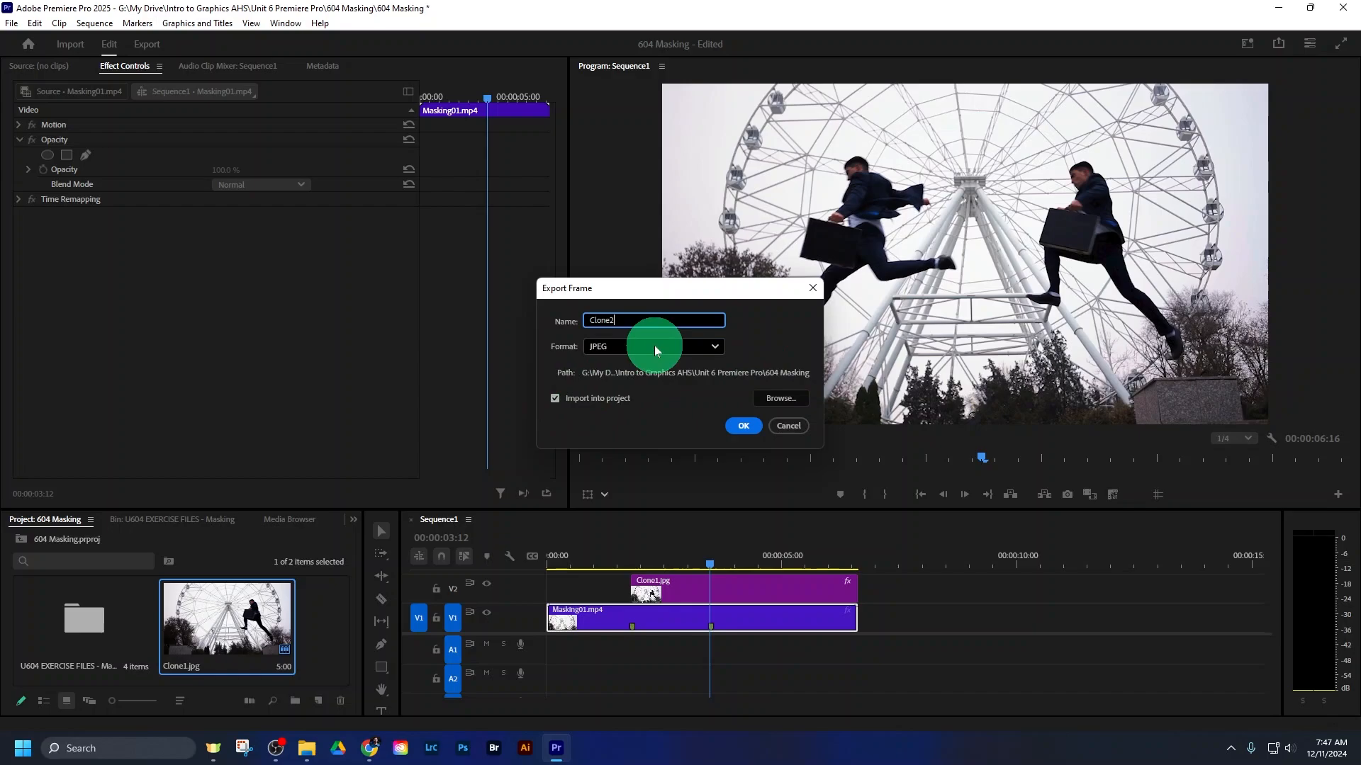
{"action": "left_click", "coordinate": [742, 426]}
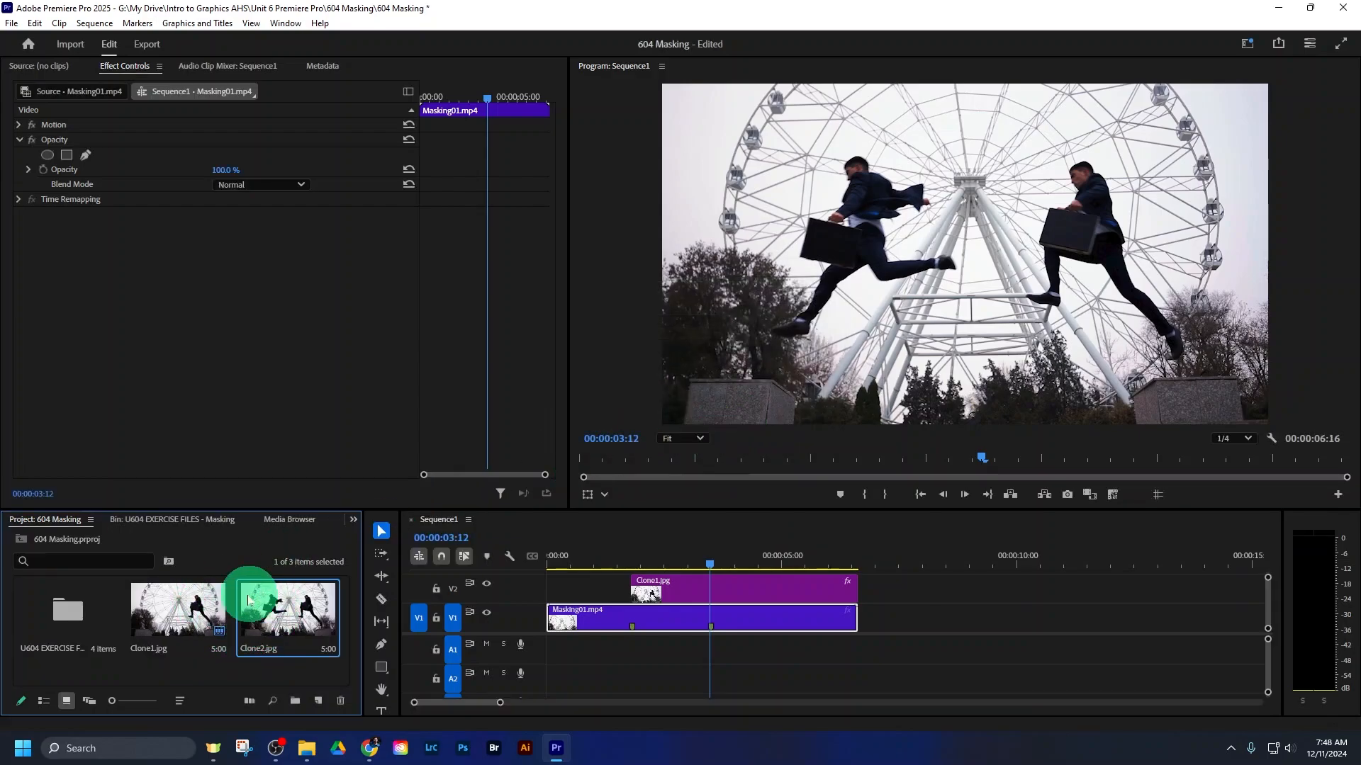
Place Clone2.jpg on track V3 above Clone1.jpg and trim its start to the marker at 00:00:03:12
{"action": "left_click_drag", "start_coordinate": [258, 625], "coordinate": [726, 450]}
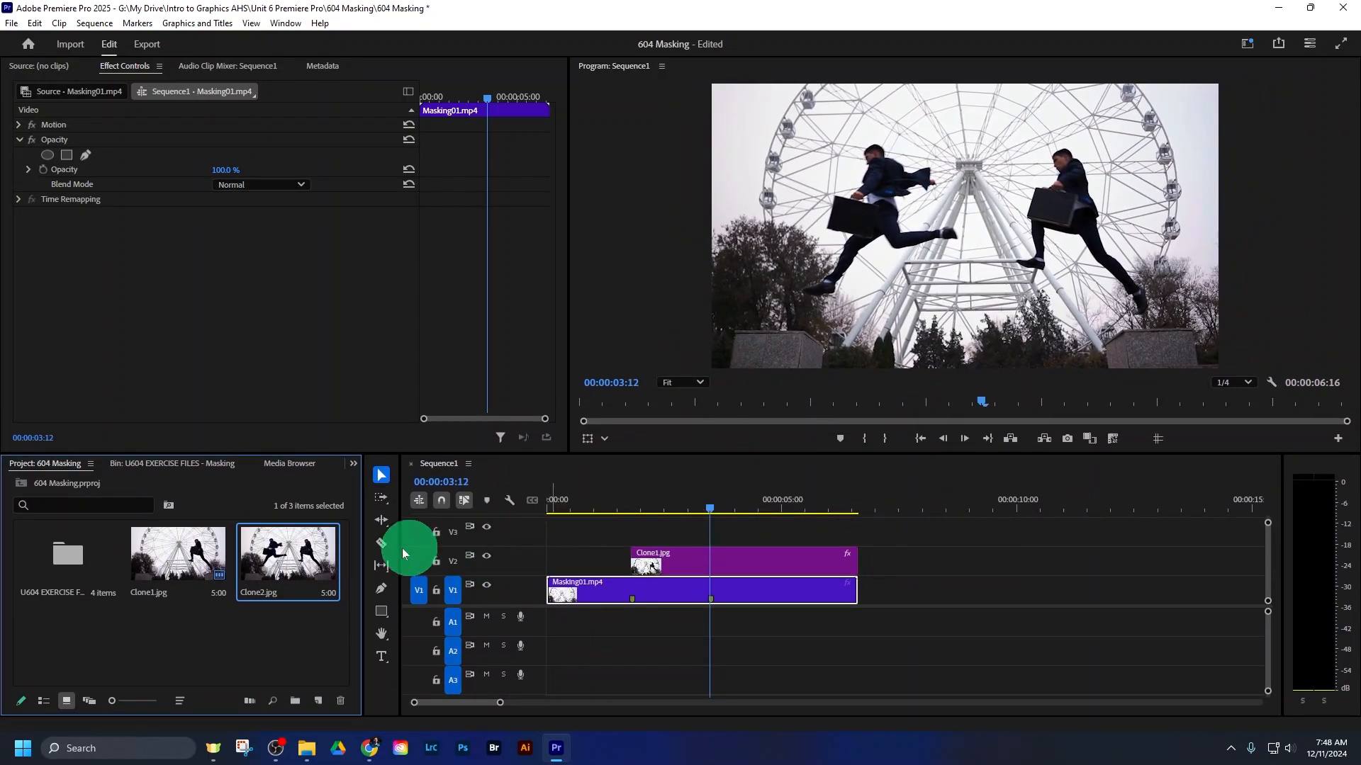
{"action": "left_click_drag", "start_coordinate": [285, 565], "coordinate": [622, 531]}
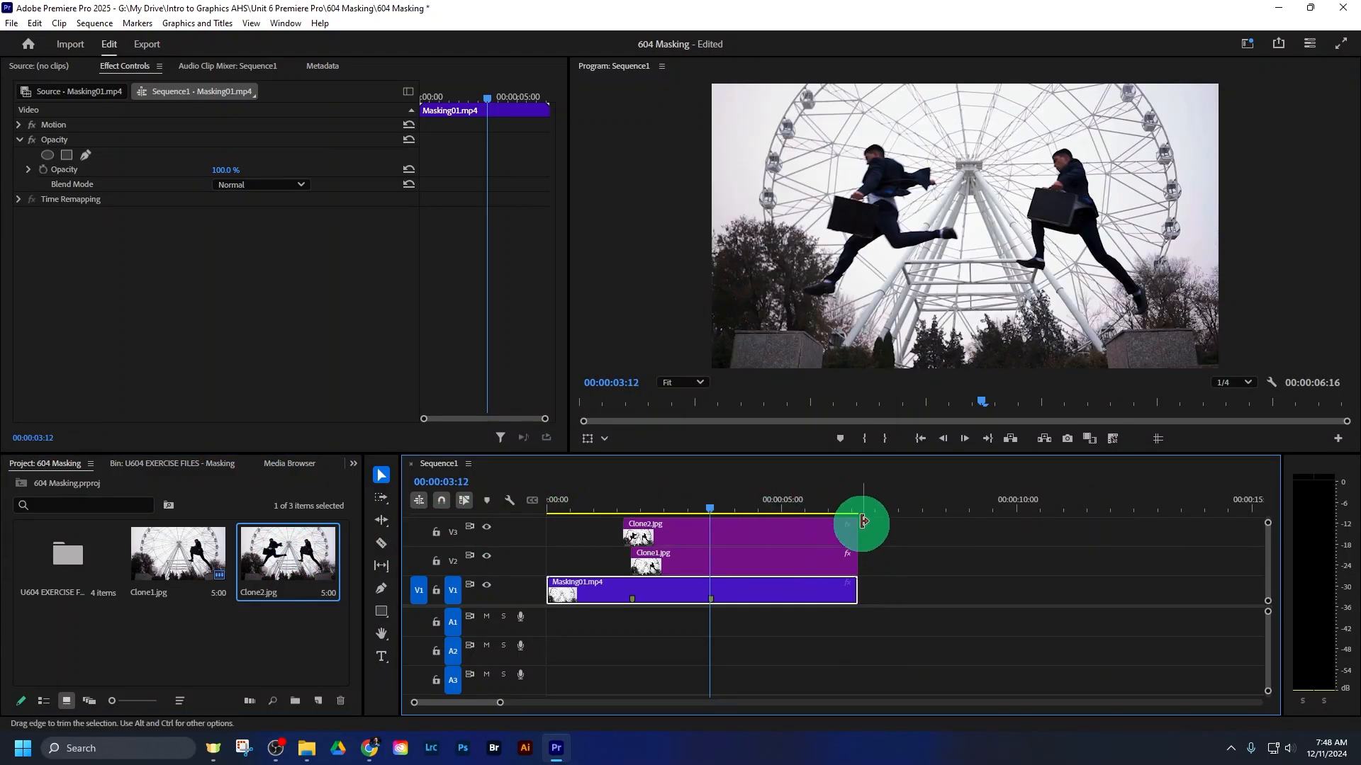
{"action": "left_click_drag", "start_coordinate": [626, 528], "coordinate": [710, 528]}
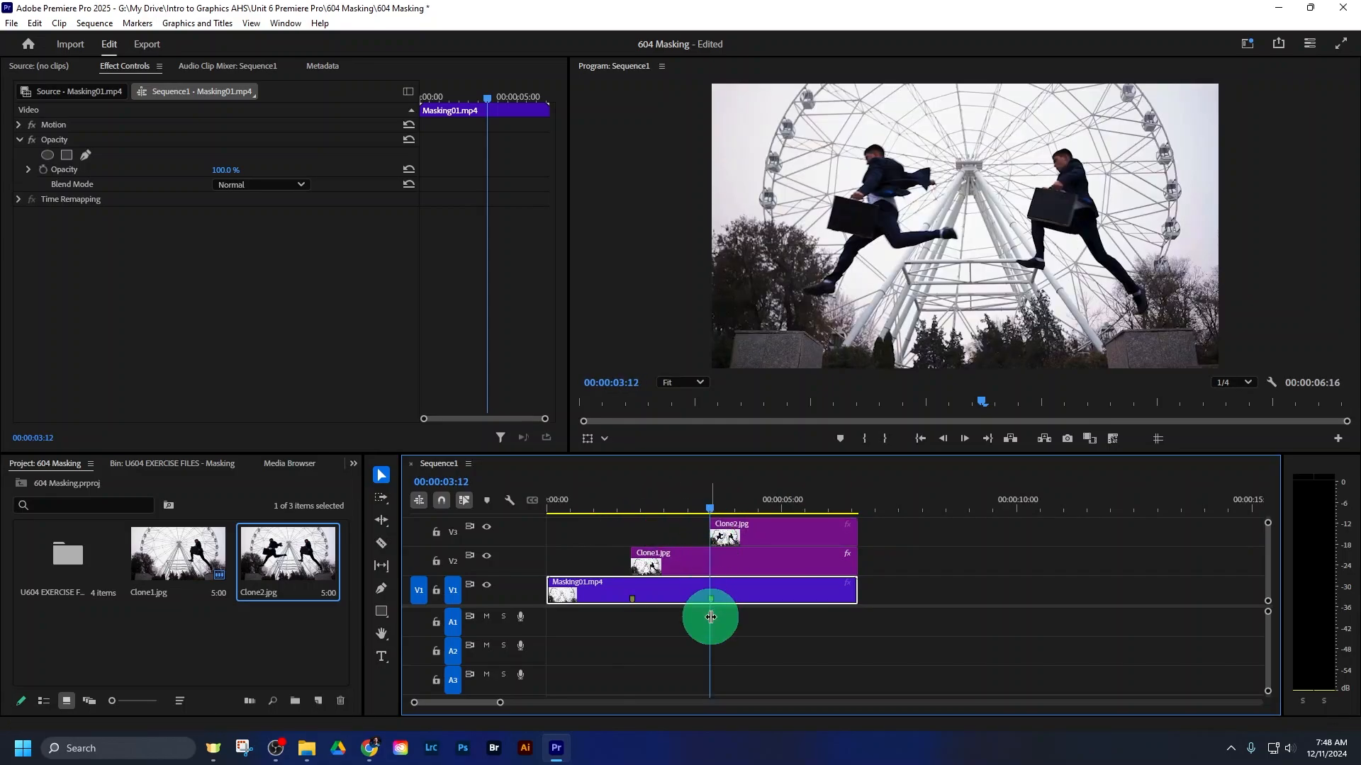
{"action": "left_click", "coordinate": [708, 606]}
{"action": "left_click", "coordinate": [759, 464]}
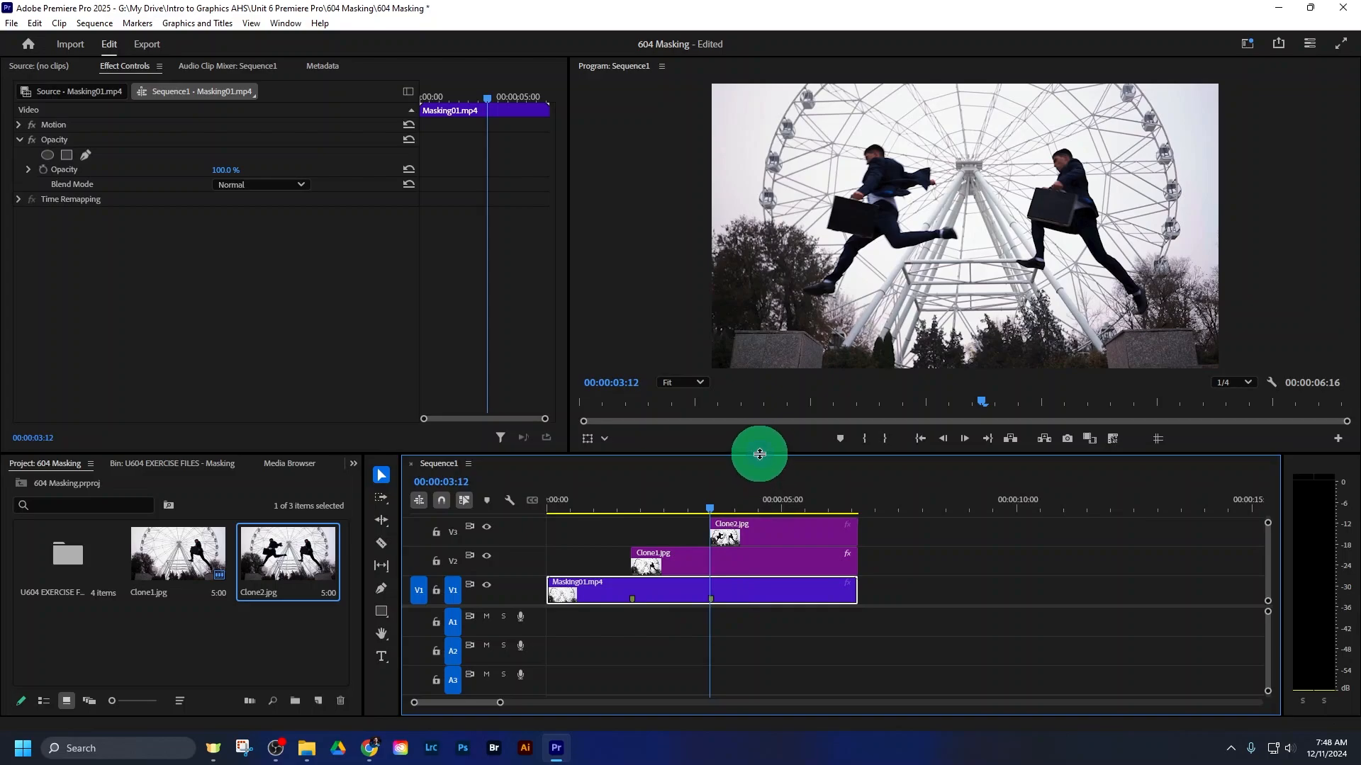
{"action": "left_click_drag", "start_coordinate": [759, 458], "coordinate": [750, 504]}
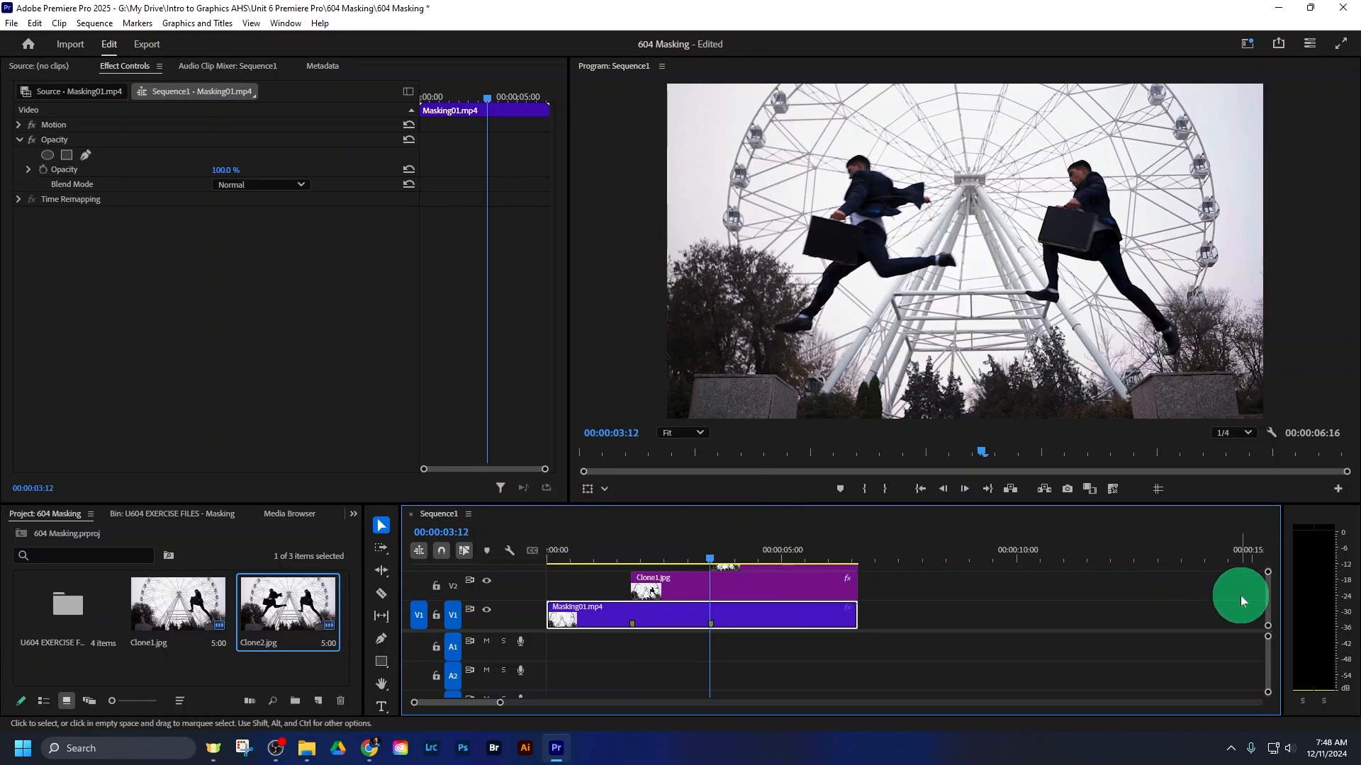
{"action": "left_click_drag", "start_coordinate": [1267, 599], "coordinate": [1268, 598]}
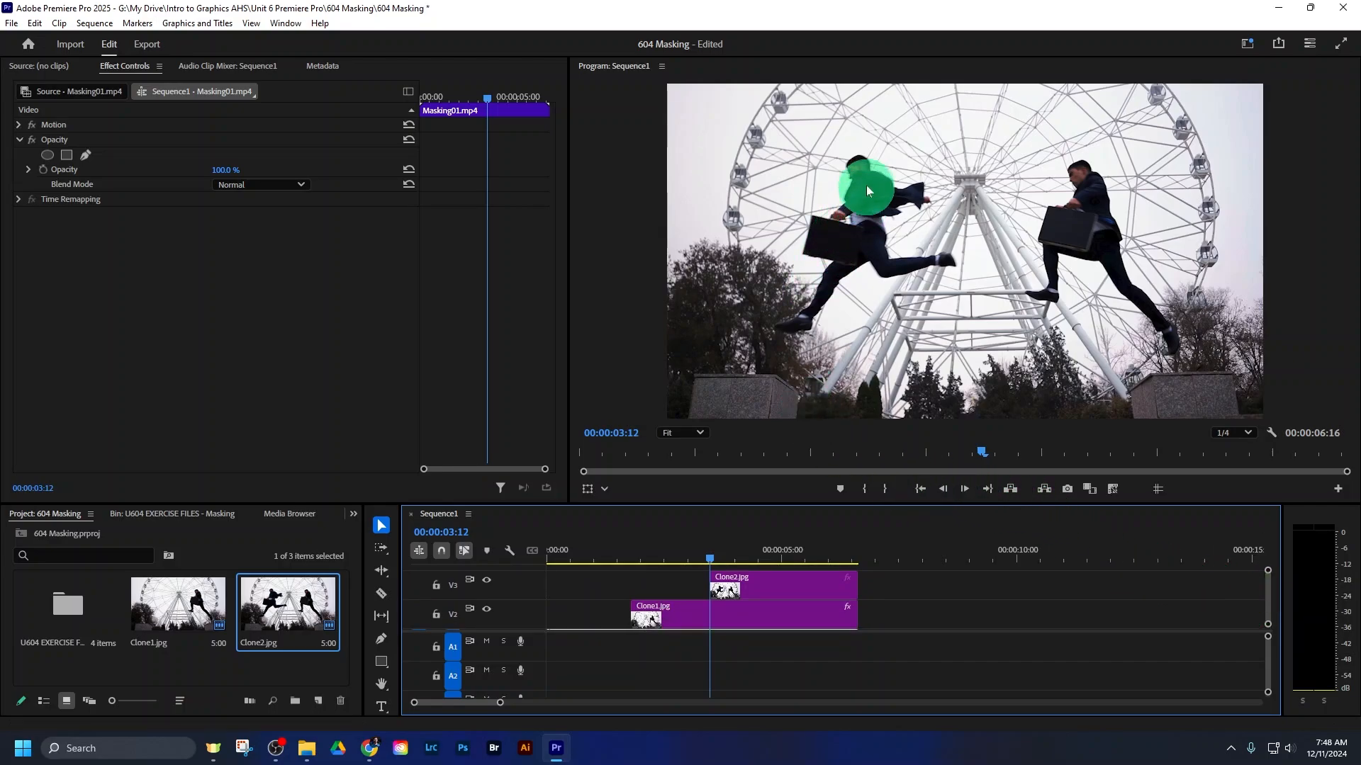
Start a freeform opacity mask on the Clone2.jpg clip, working at 150% zoom from the head of the man in mid-air
{"action": "left_click", "coordinate": [781, 584]}
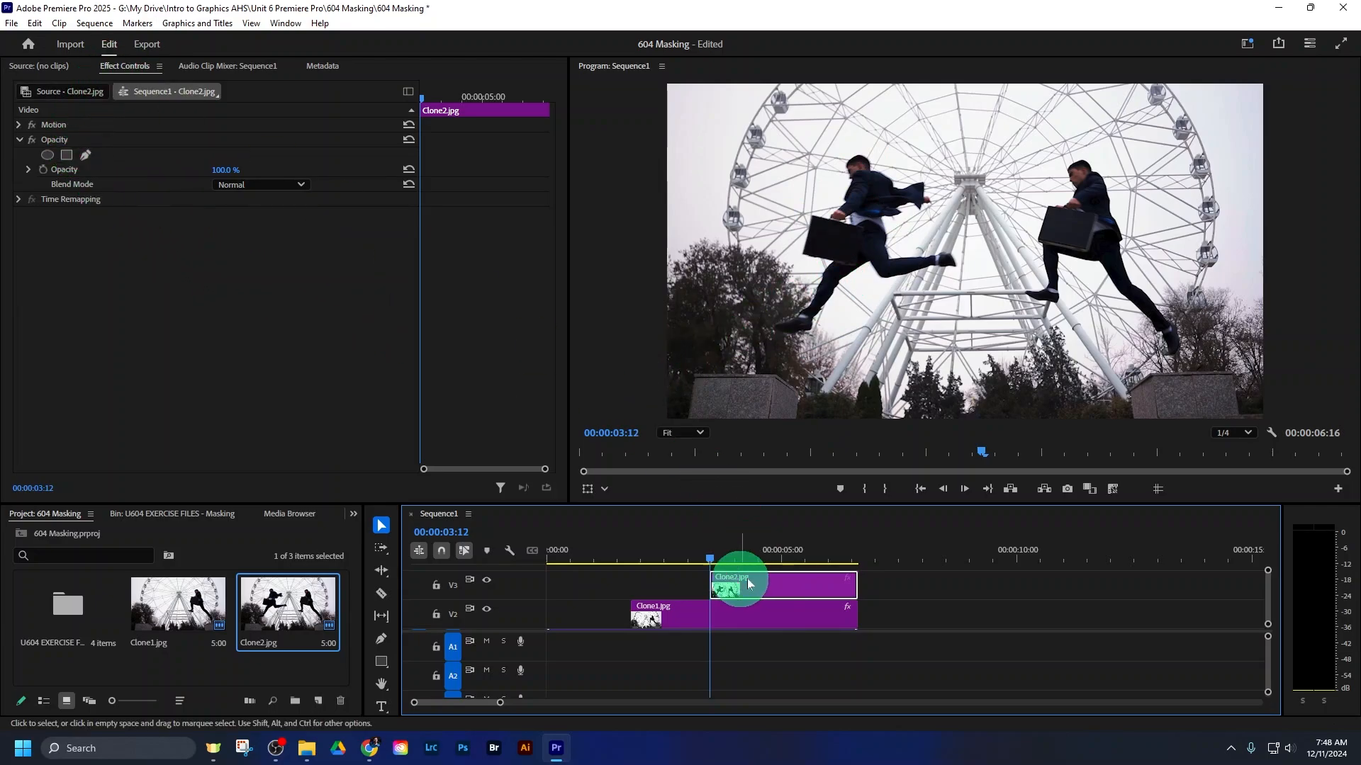
{"action": "left_click", "coordinate": [85, 158]}
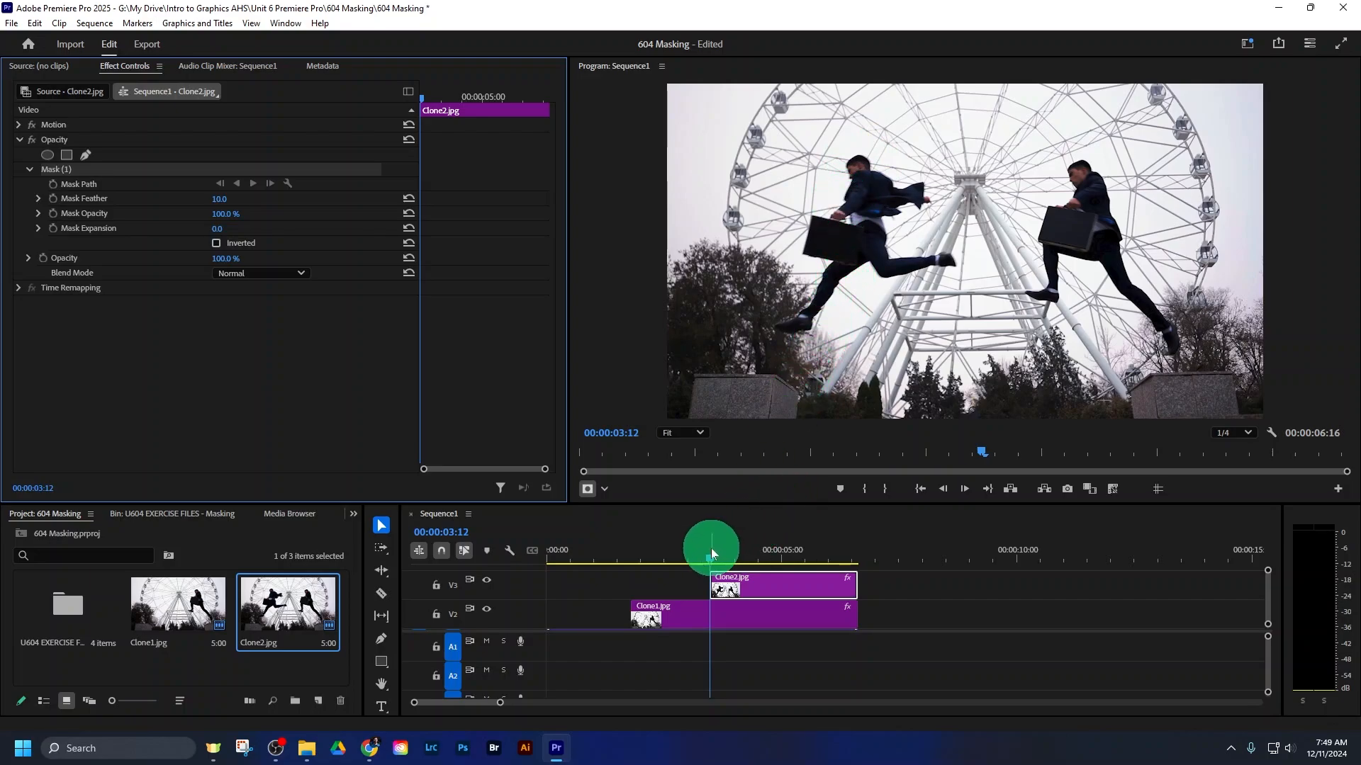
{"action": "left_click", "coordinate": [712, 438]}
{"action": "left_click", "coordinate": [685, 567]}
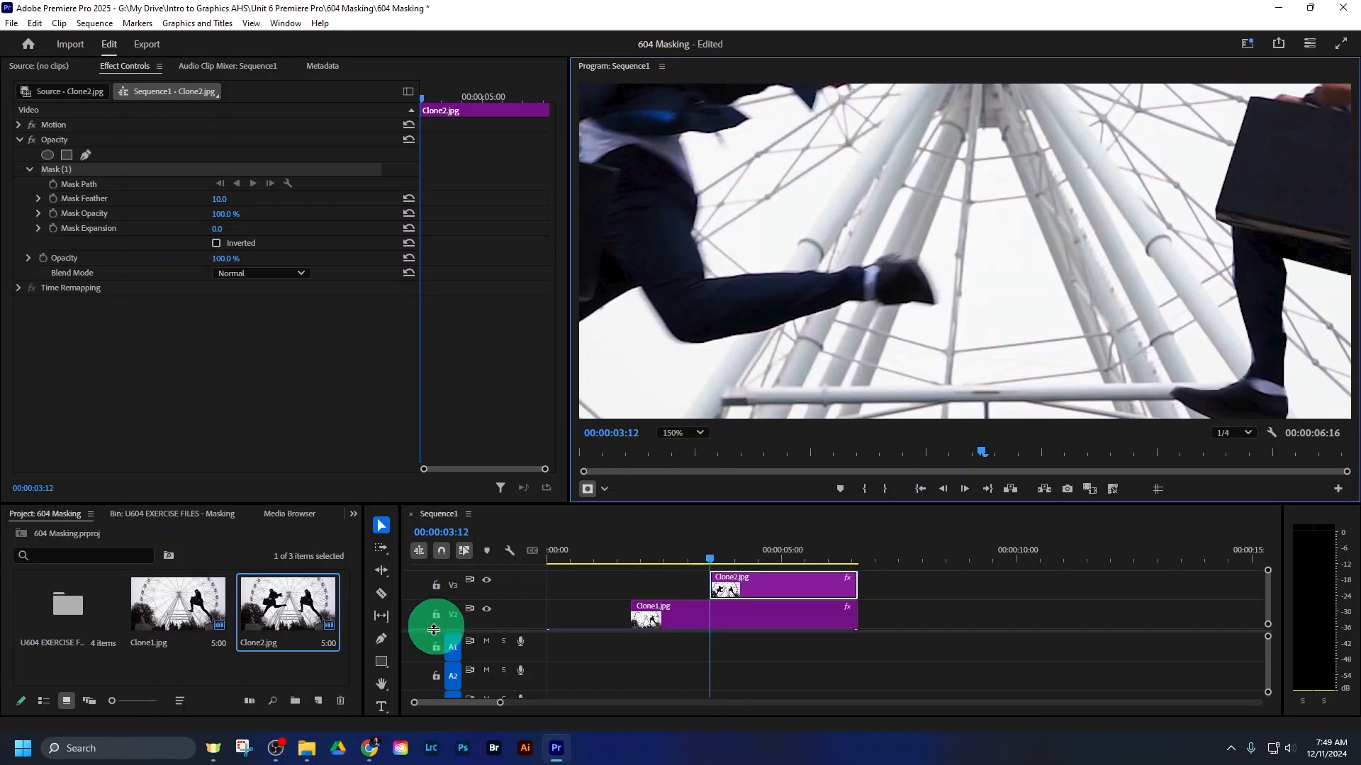
{"action": "left_click", "coordinate": [382, 684]}
{"action": "mouse_move", "coordinate": [788, 171]}
{"action": "left_mouse_down"}
{"action": "mouse_move", "coordinate": [978, 317]}
{"action": "mouse_move", "coordinate": [1035, 380]}
{"action": "mouse_move", "coordinate": [1084, 377]}
{"action": "mouse_move", "coordinate": [655, 430]}
{"action": "mouse_move", "coordinate": [213, 223]}
{"action": "mouse_move", "coordinate": [192, 192]}
{"action": "mouse_move", "coordinate": [640, 437]}
{"action": "mouse_move", "coordinate": [367, 523]}
{"action": "mouse_move", "coordinate": [379, 536]}
{"action": "left_mouse_up"}
{"action": "left_click", "coordinate": [381, 530]}
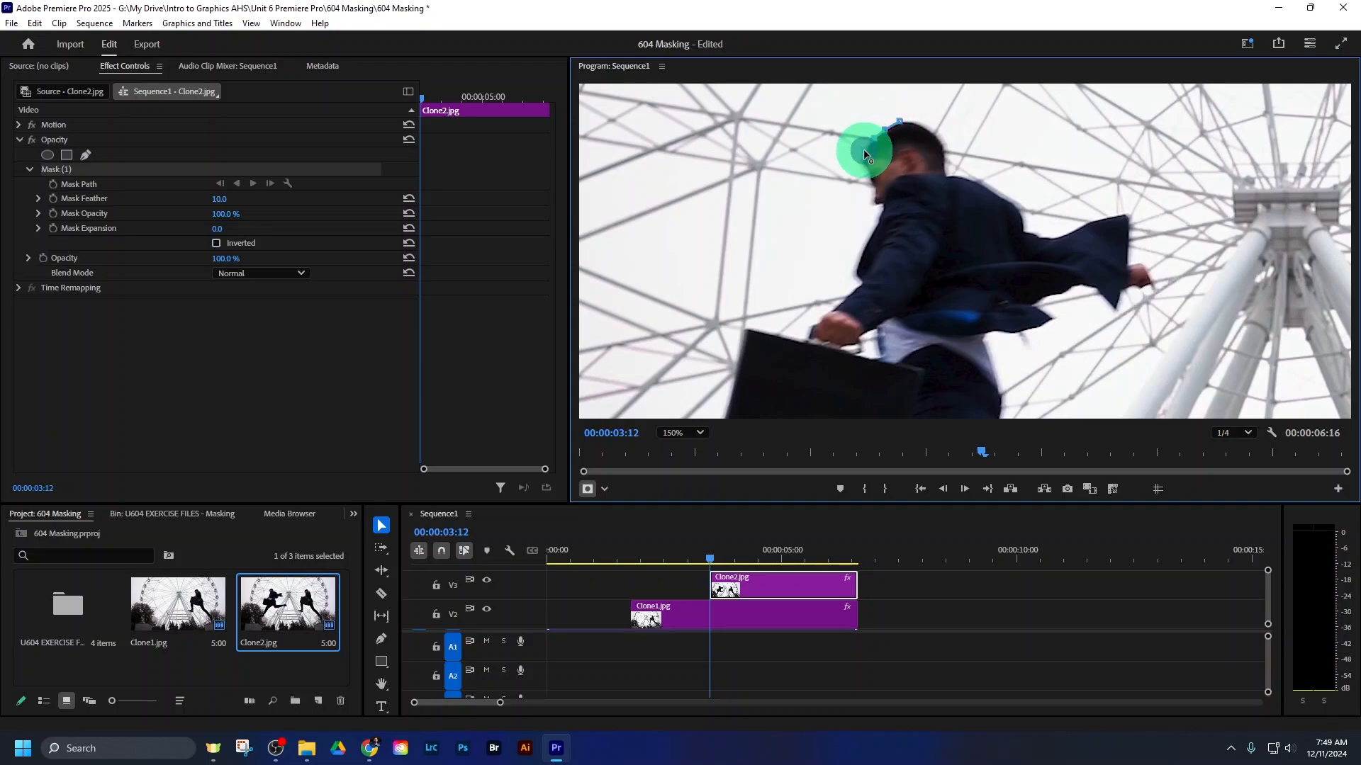
Trace the Clone2.jpg mask path around the man's briefcase, legs, flying jacket and back, up to the top of his head
{"action": "scroll", "coordinate": [911, 319], "scroll_direction": "down", "scroll_amount": 4}
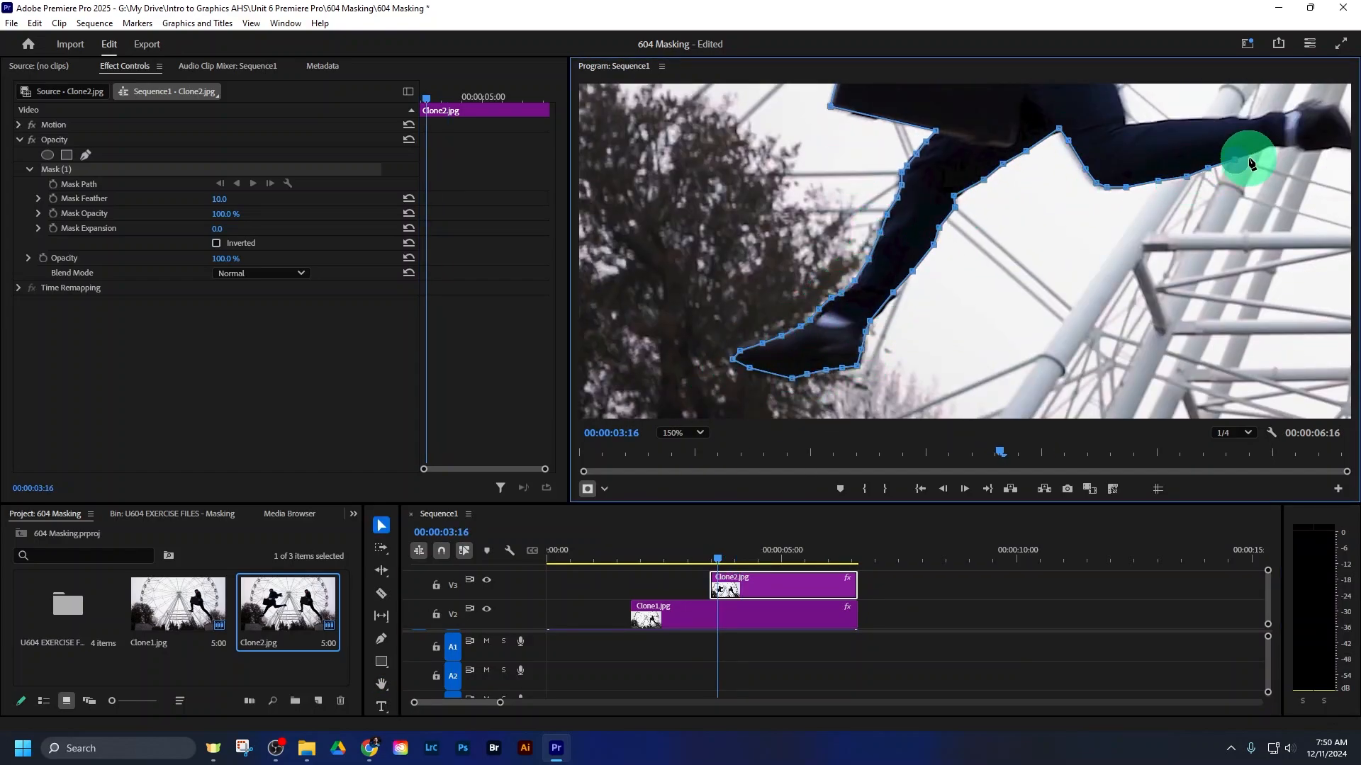
{"action": "scroll", "coordinate": [1219, 226], "scroll_direction": "up", "scroll_amount": 3}
{"action": "scroll", "coordinate": [950, 297], "scroll_direction": "up", "scroll_amount": 3}
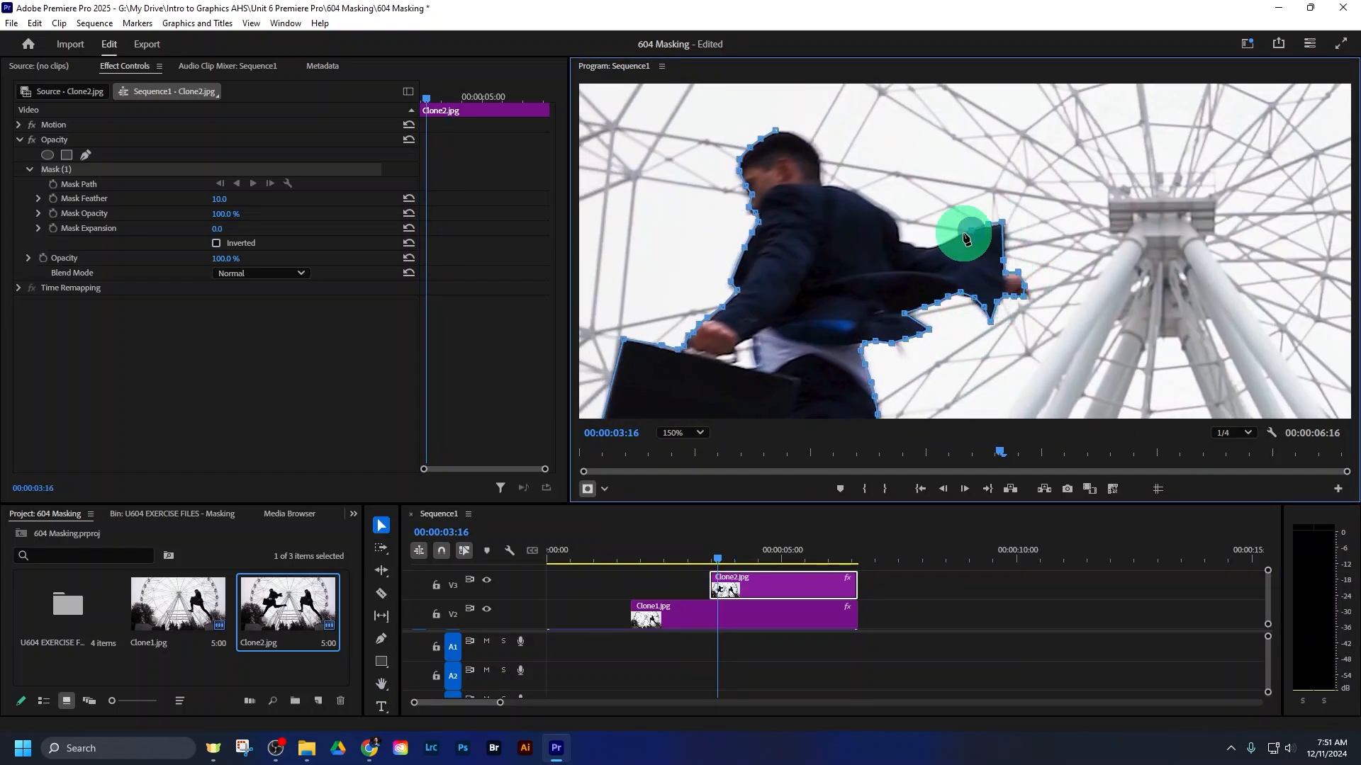
{"action": "left_click_drag", "start_coordinate": [808, 146], "coordinate": [883, 196]}
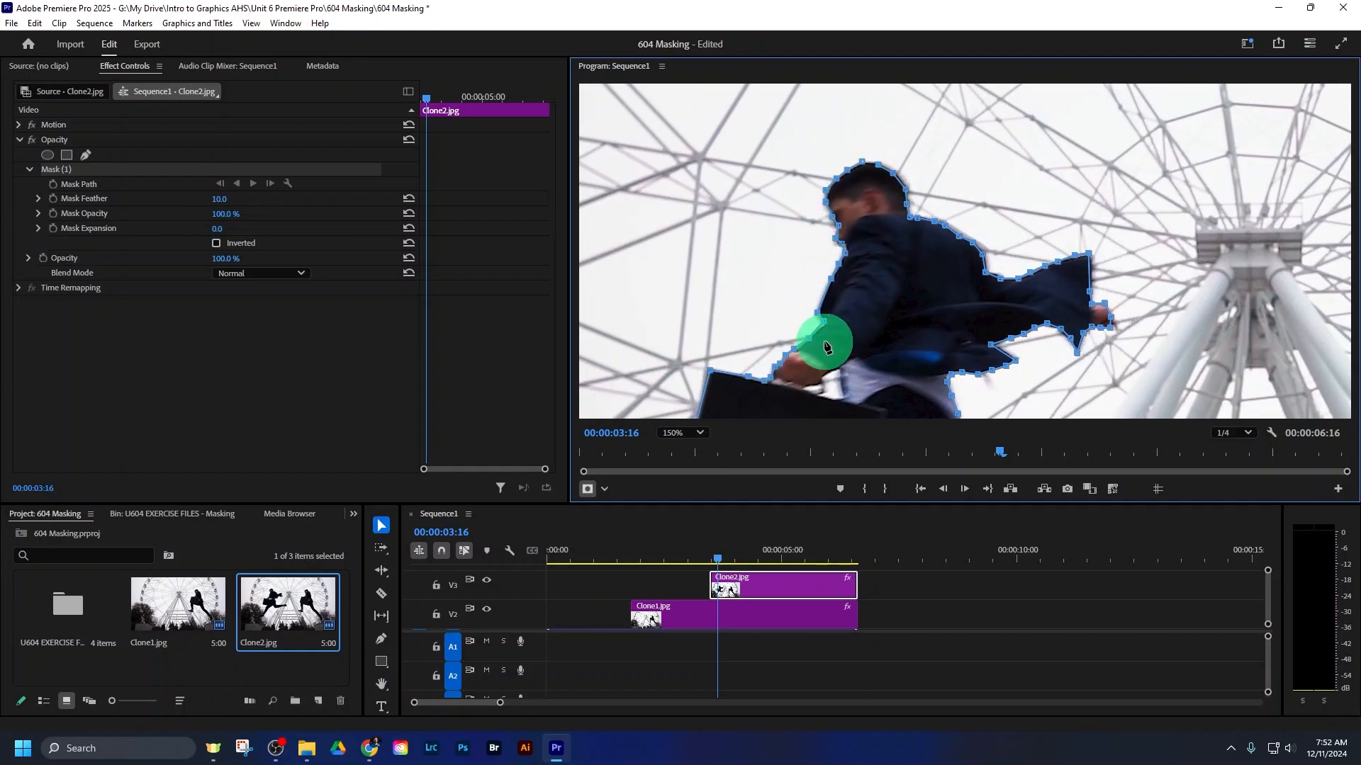
Close the Clone2.jpg mask path at the top of the man's head and set its Mask Feather to 0
{"action": "key", "text": "h"}
{"action": "left_click_drag", "start_coordinate": [842, 359], "coordinate": [915, 286]}
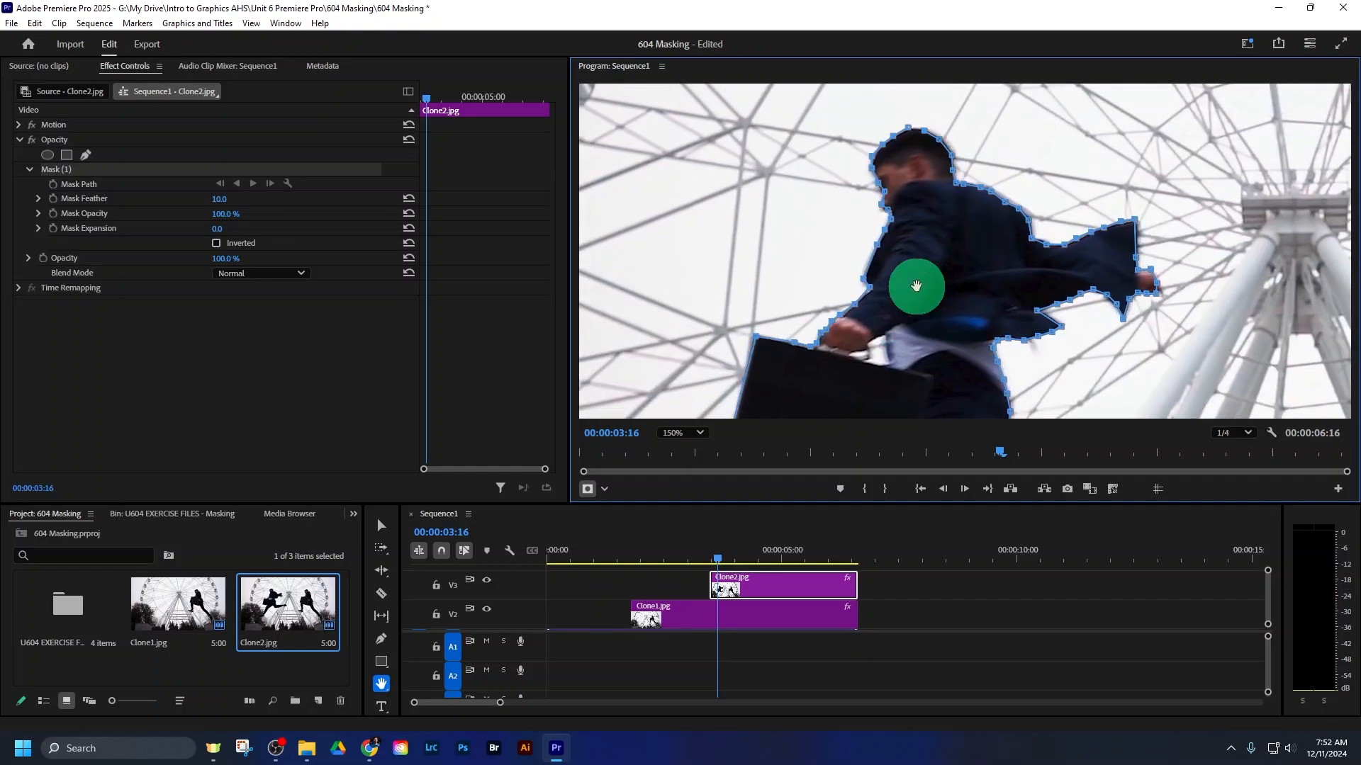
{"action": "key", "text": "v"}
{"action": "left_click", "coordinate": [908, 132]}
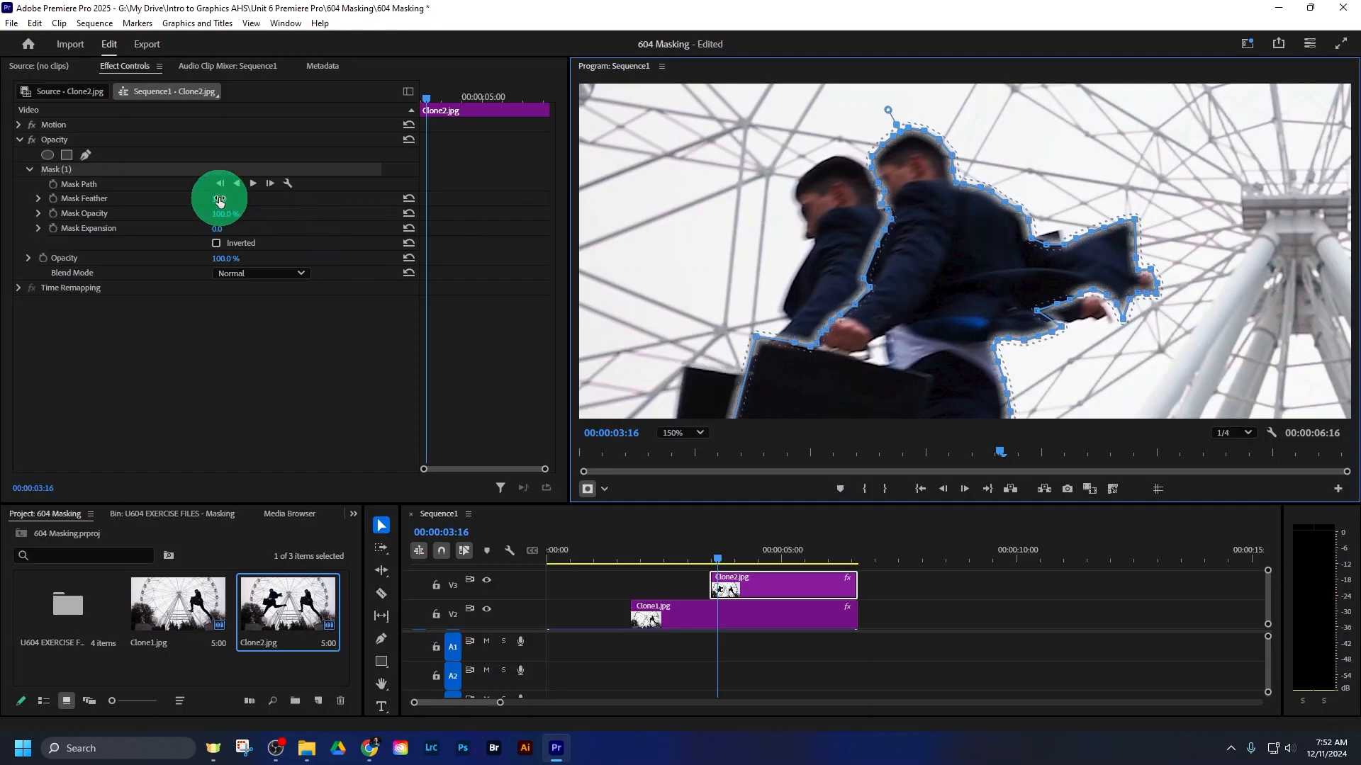
{"action": "mouse_move", "coordinate": [220, 201]}
{"action": "left_mouse_down"}
{"action": "mouse_move", "coordinate": [203, 195]}
{"action": "mouse_move", "coordinate": [270, 203]}
{"action": "mouse_move", "coordinate": [195, 193]}
{"action": "left_mouse_up"}
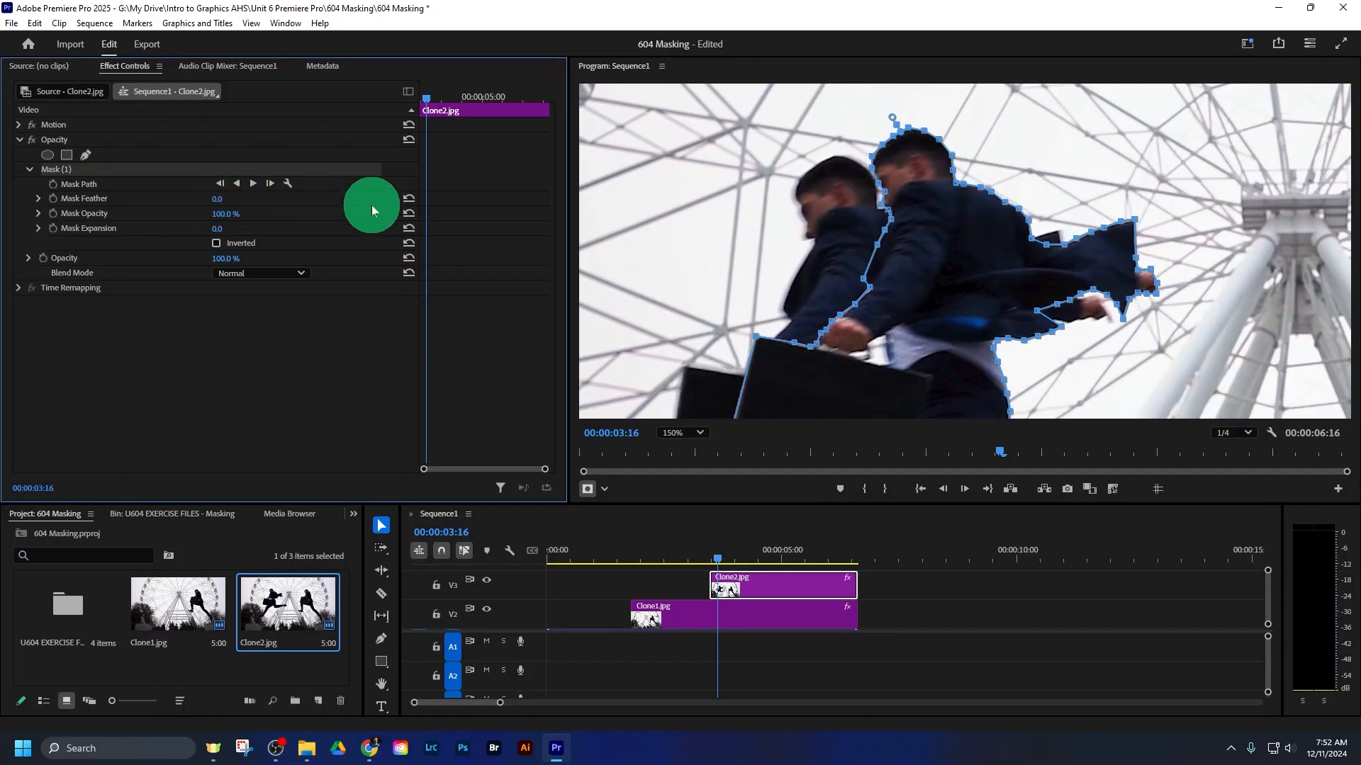
Fit the whole frame in the program monitor and play Sequence1 from its beginning to review both clones
{"action": "left_click", "coordinate": [693, 433]}
{"action": "left_click", "coordinate": [693, 454]}
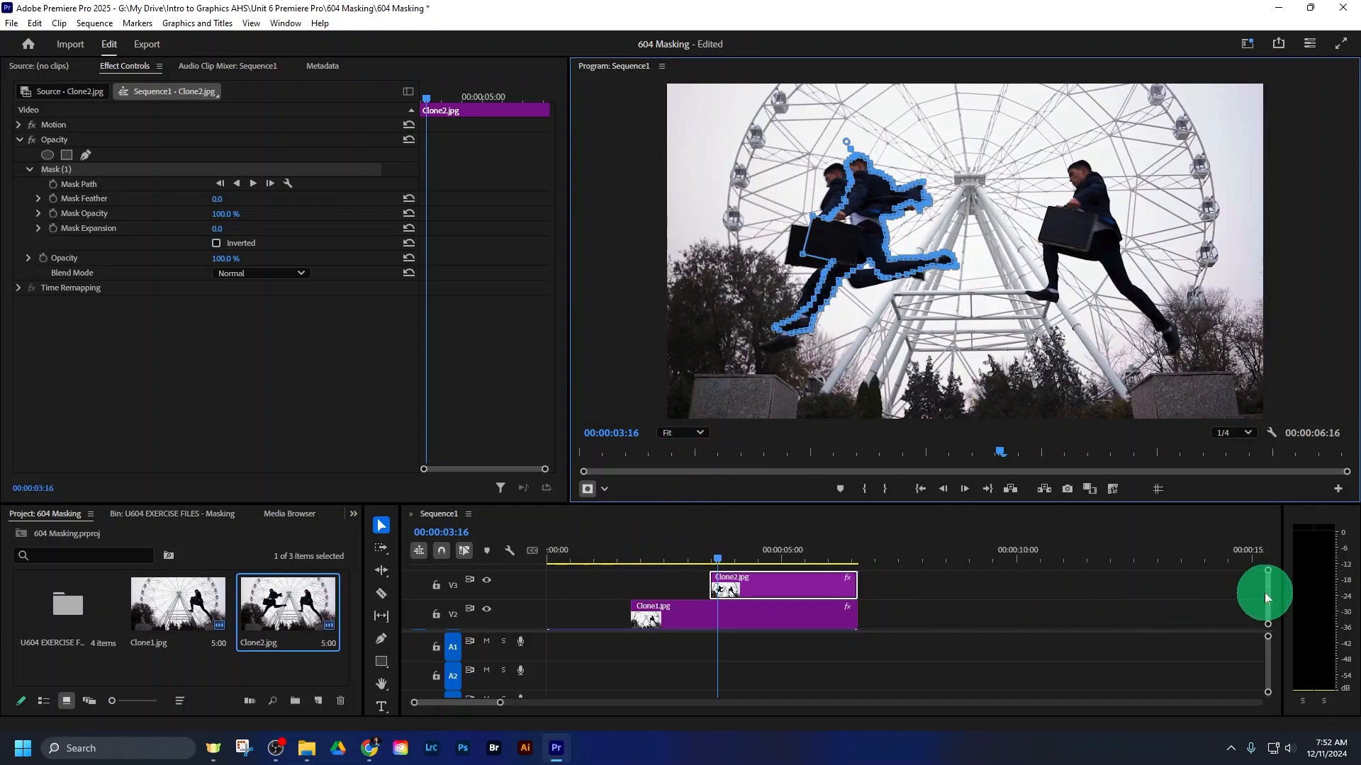
{"action": "scroll", "coordinate": [1267, 594], "scroll_direction": "down", "scroll_amount": 1}
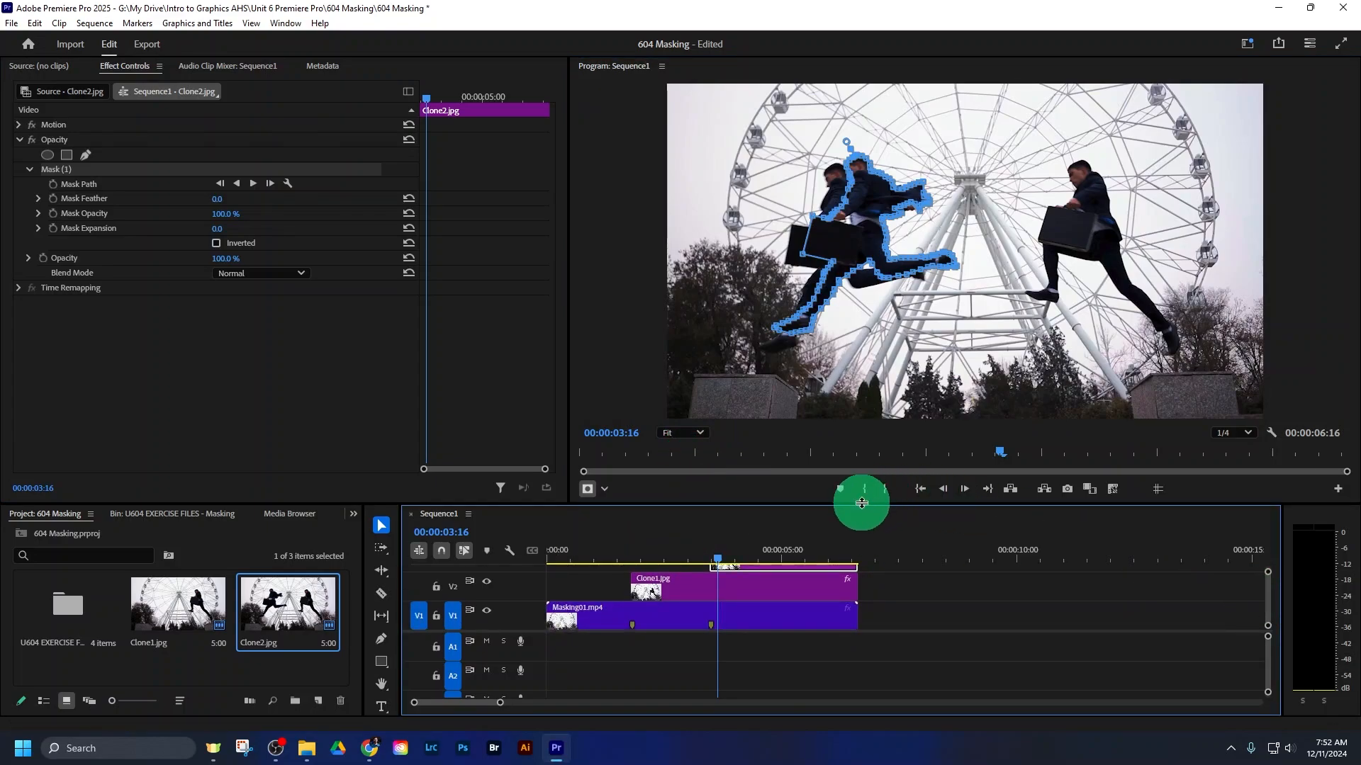
{"action": "left_click_drag", "start_coordinate": [861, 502], "coordinate": [791, 495]}
{"action": "left_click", "coordinate": [551, 533]}
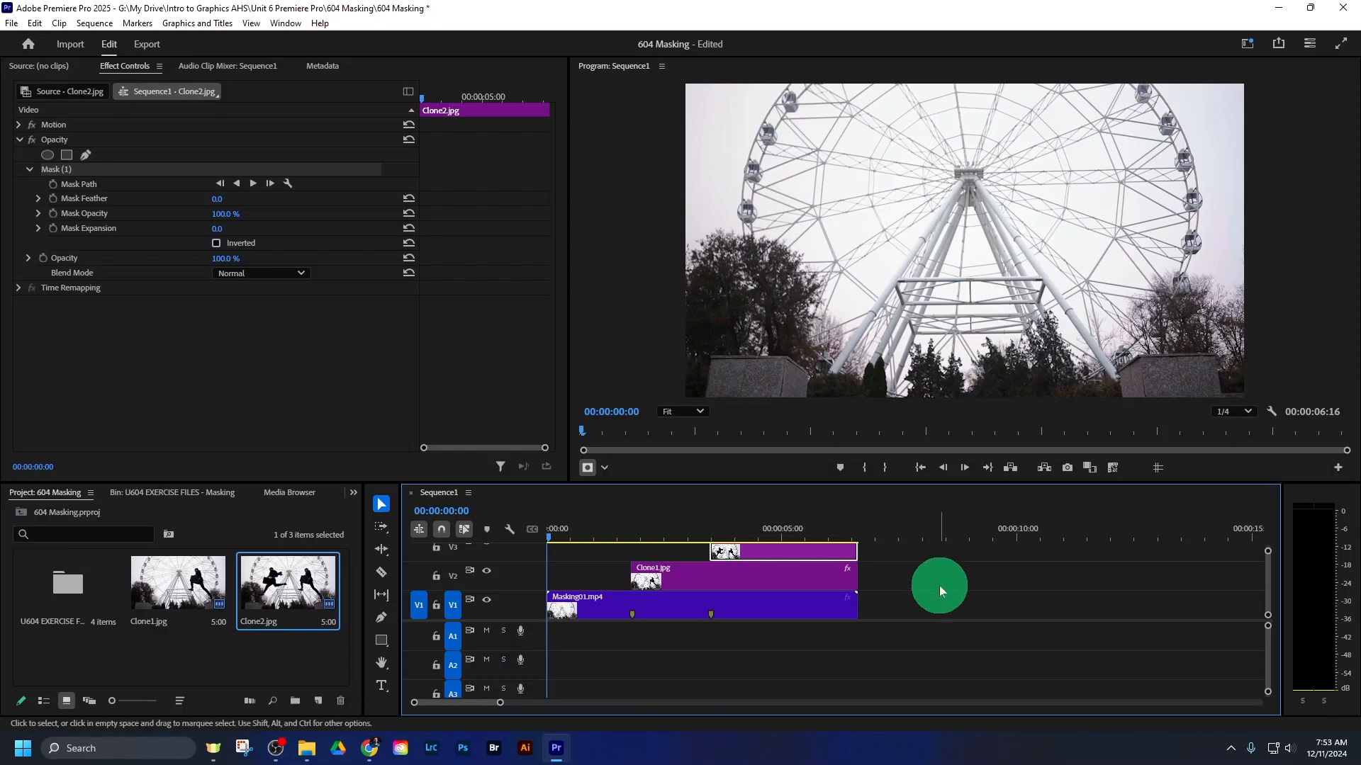
{"action": "key", "text": "space"}
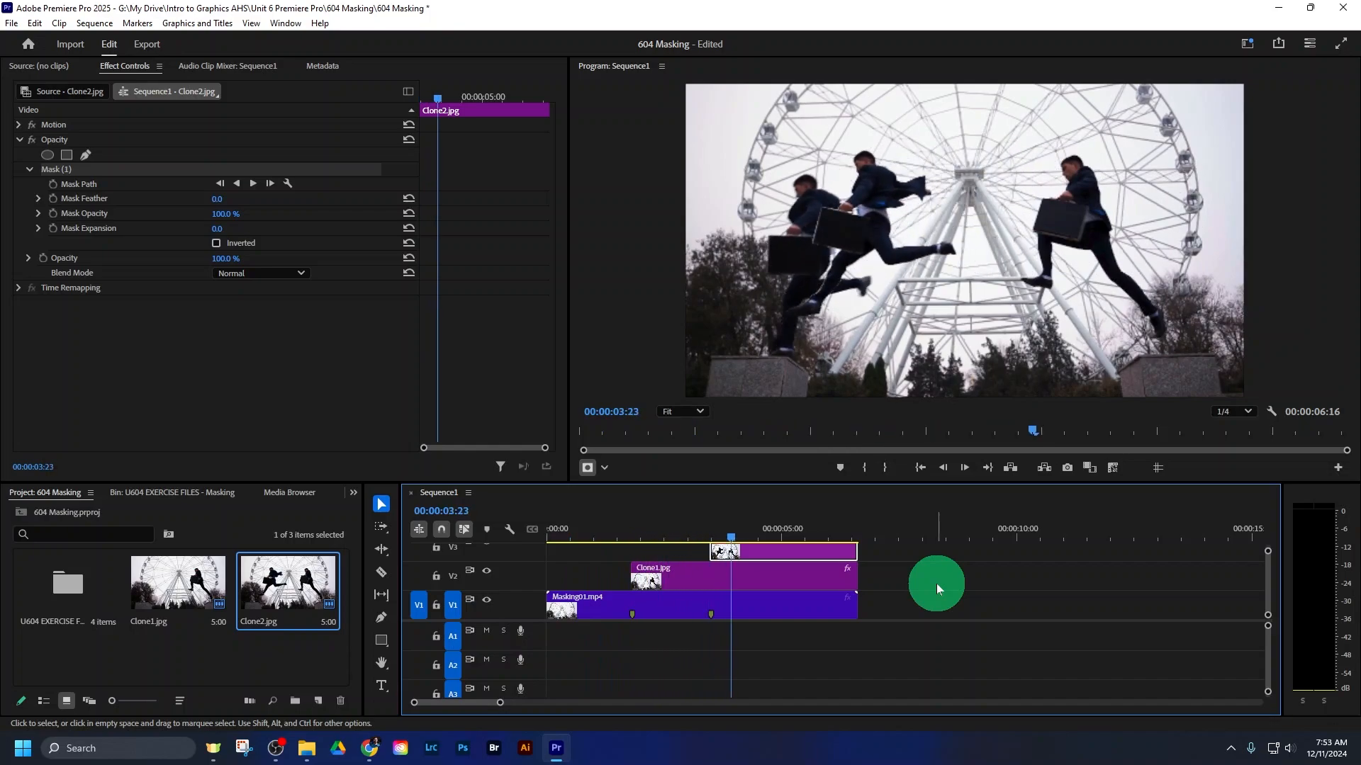
{"action": "key", "text": "space"}
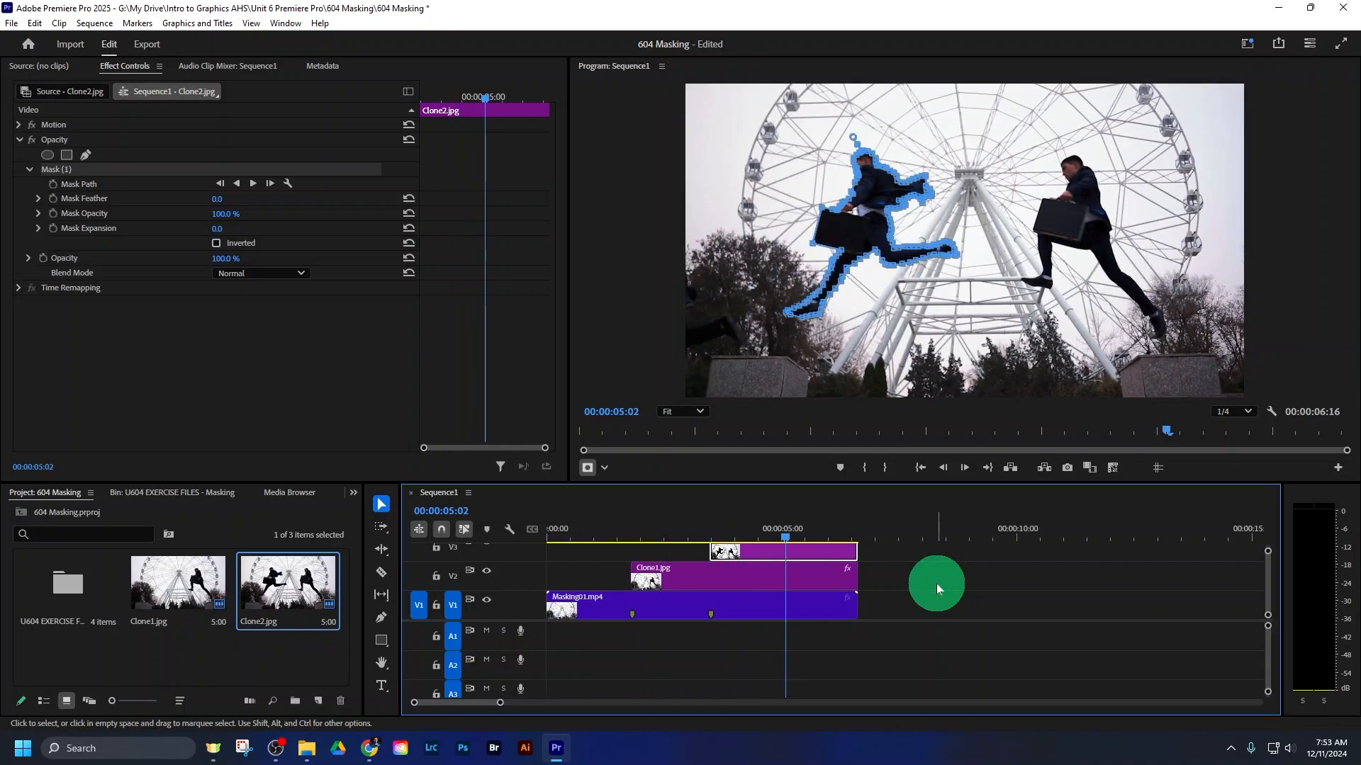
{"action": "left_click", "coordinate": [930, 574]}
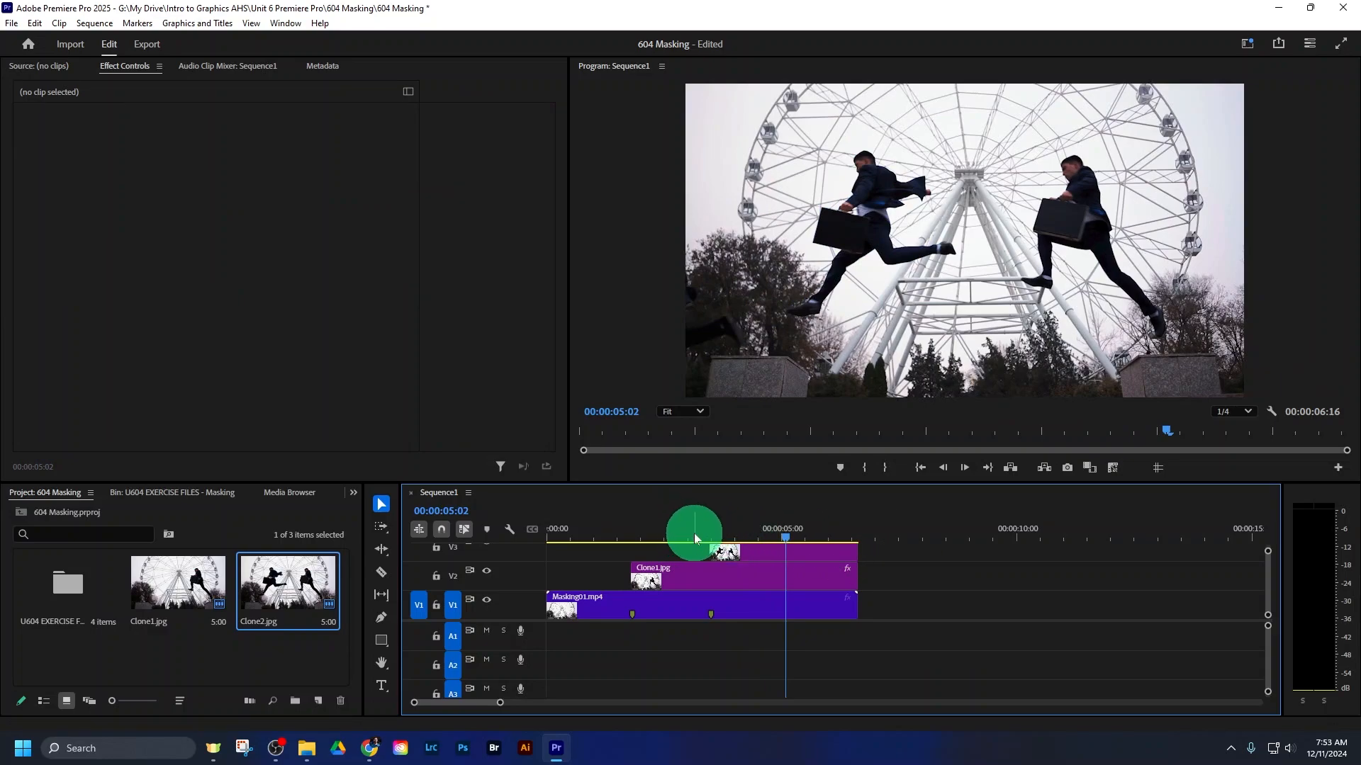
{"action": "left_click", "coordinate": [631, 524]}
{"action": "left_click_drag", "start_coordinate": [627, 531], "coordinate": [564, 524]}
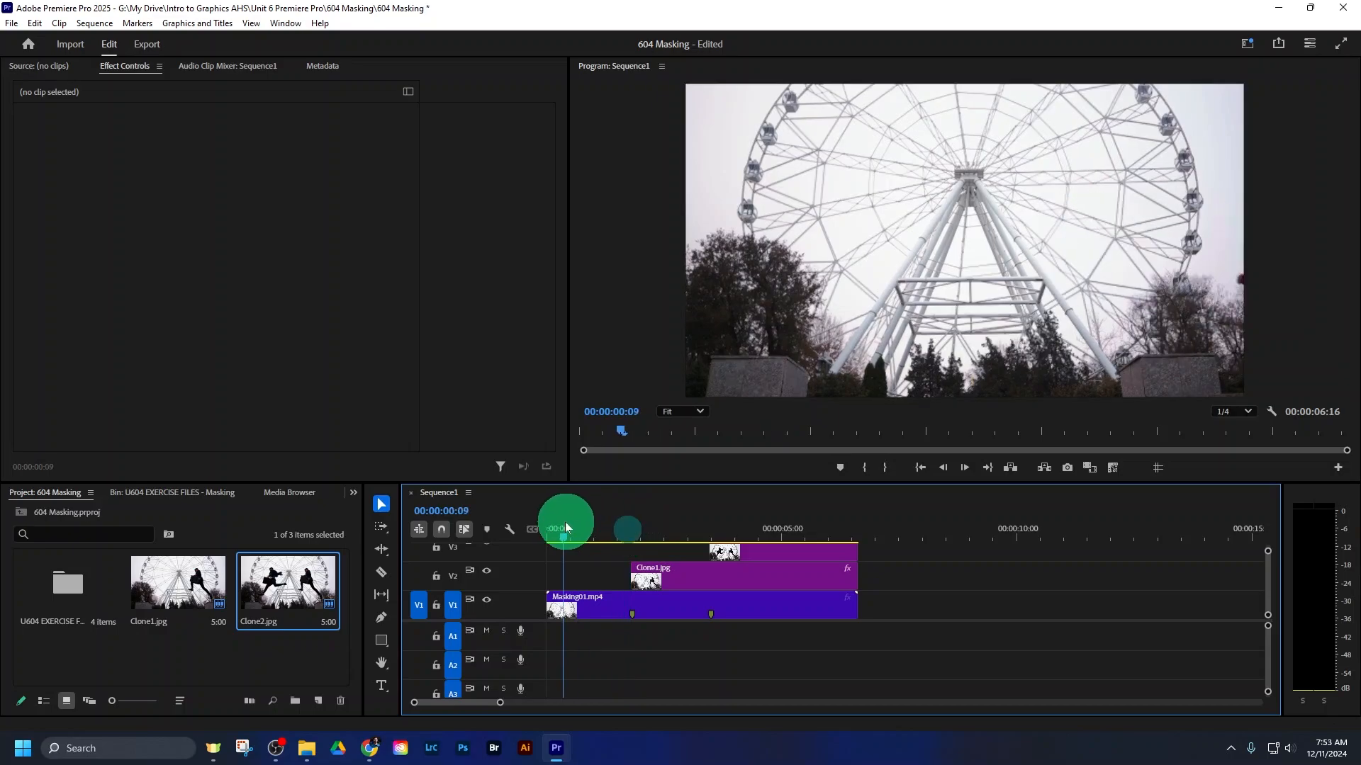
{"action": "key", "text": "space"}
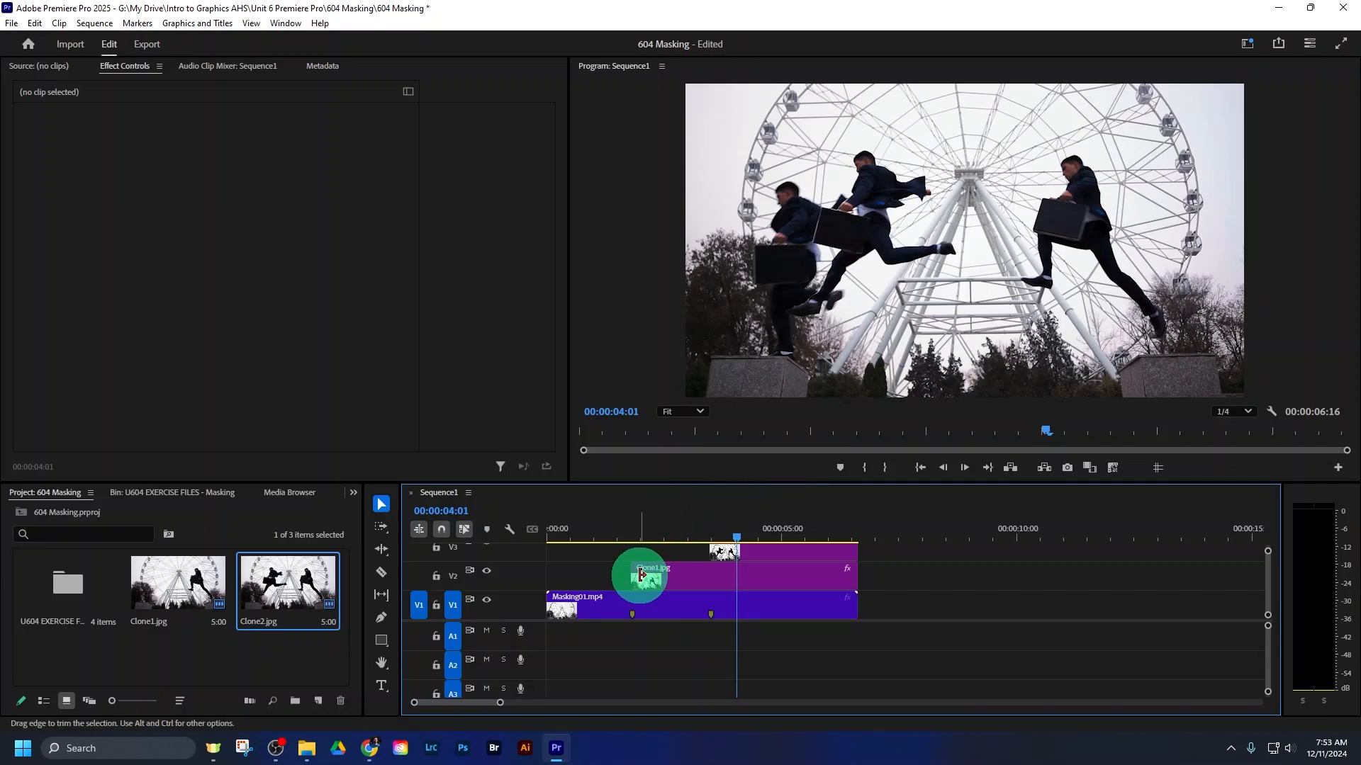
Move Clone1.jpg and Clone2.jpg to the sequence start, ending them at the first and second Masking01.mp4 markers respectively
{"action": "left_click_drag", "start_coordinate": [681, 574], "coordinate": [597, 576]}
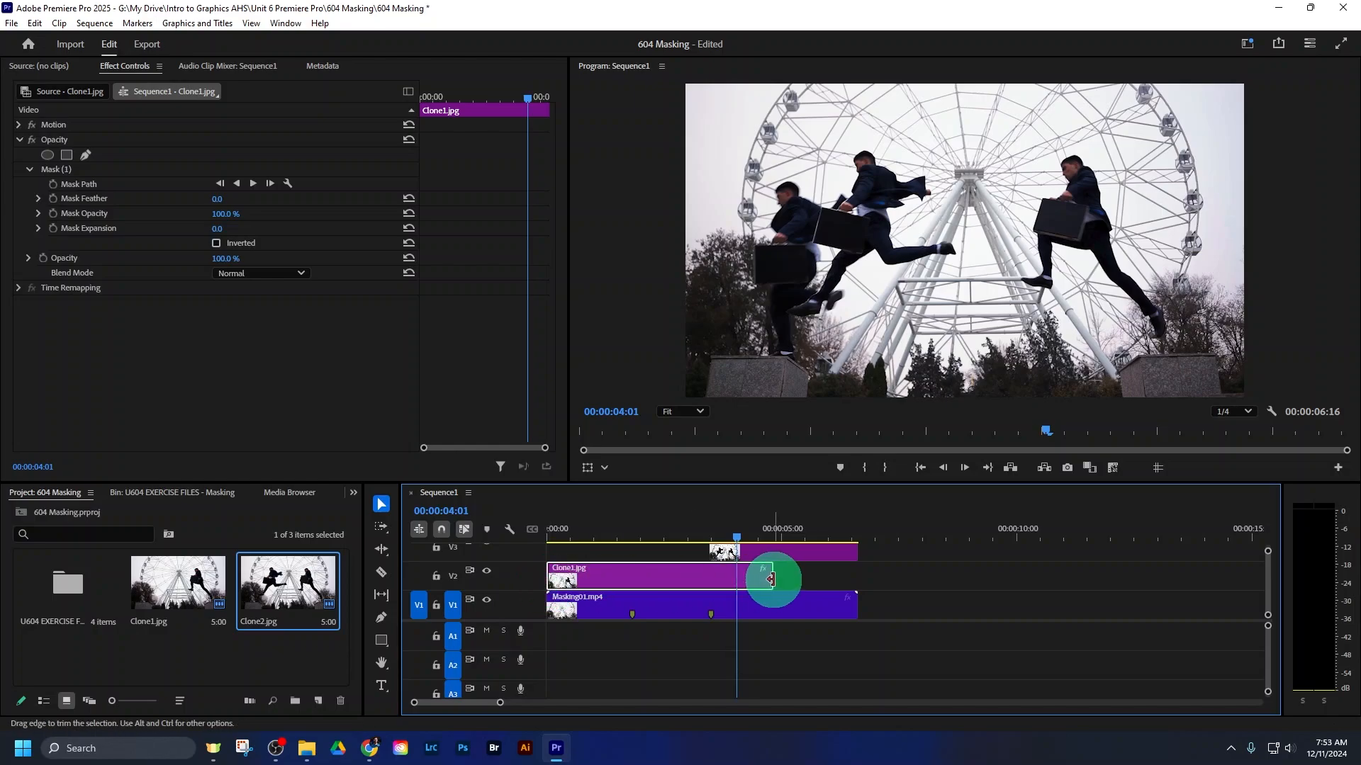
{"action": "left_click_drag", "start_coordinate": [772, 577], "coordinate": [630, 578]}
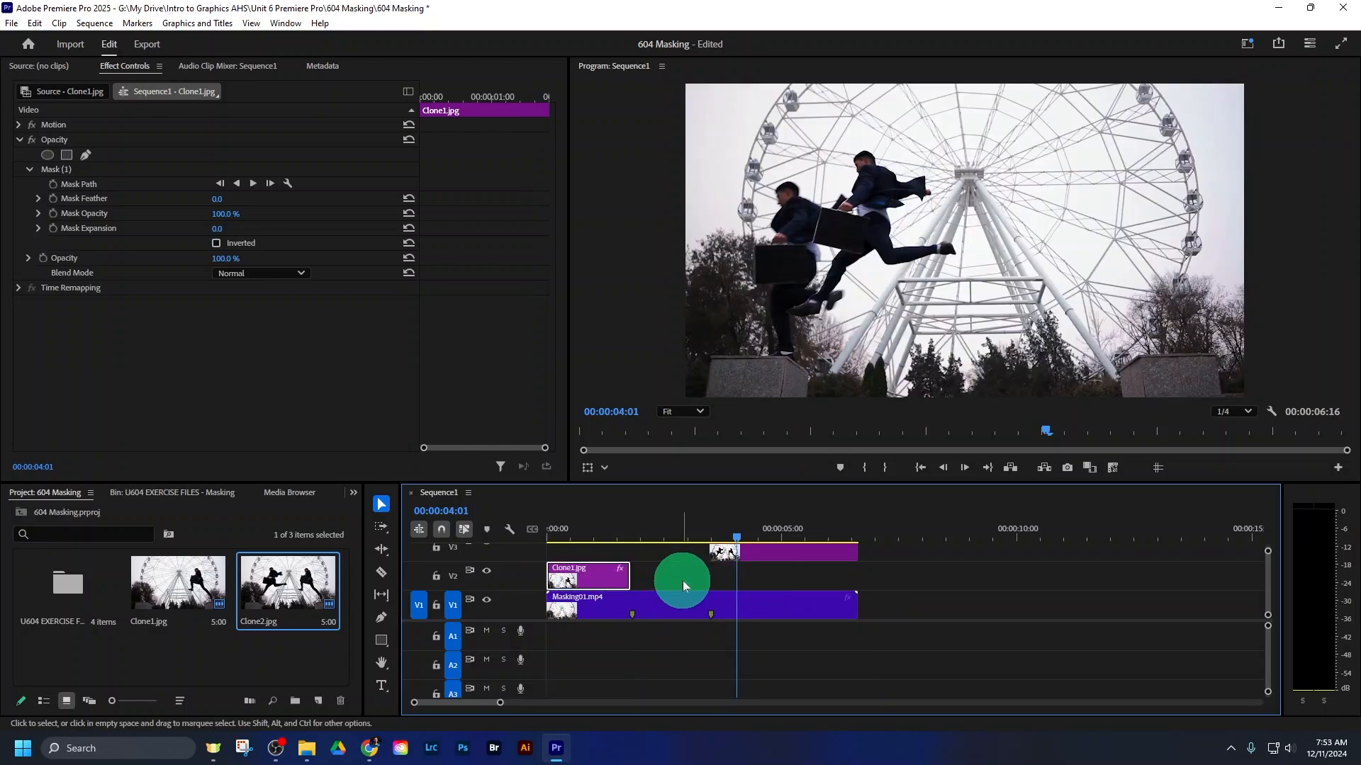
{"action": "left_click_drag", "start_coordinate": [790, 550], "coordinate": [611, 550]}
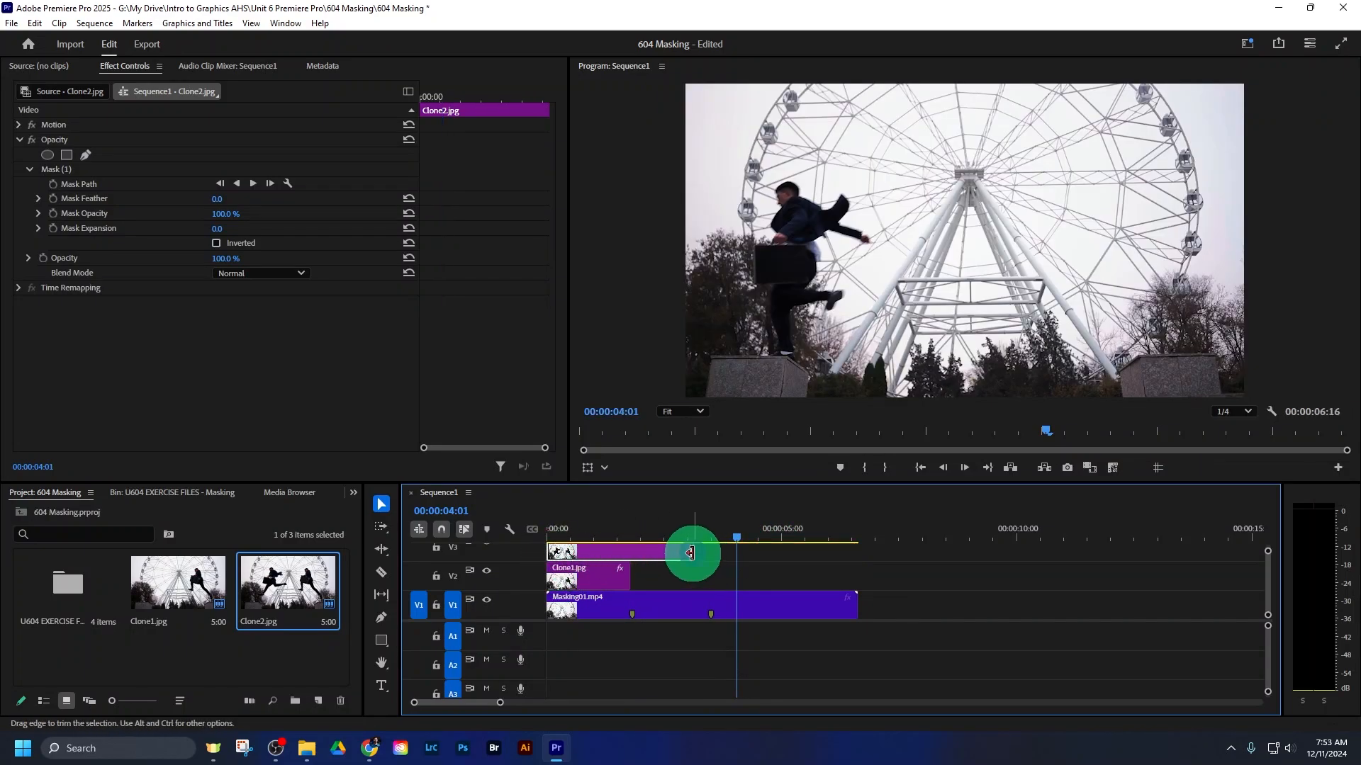
{"action": "left_click_drag", "start_coordinate": [691, 552], "coordinate": [707, 552]}
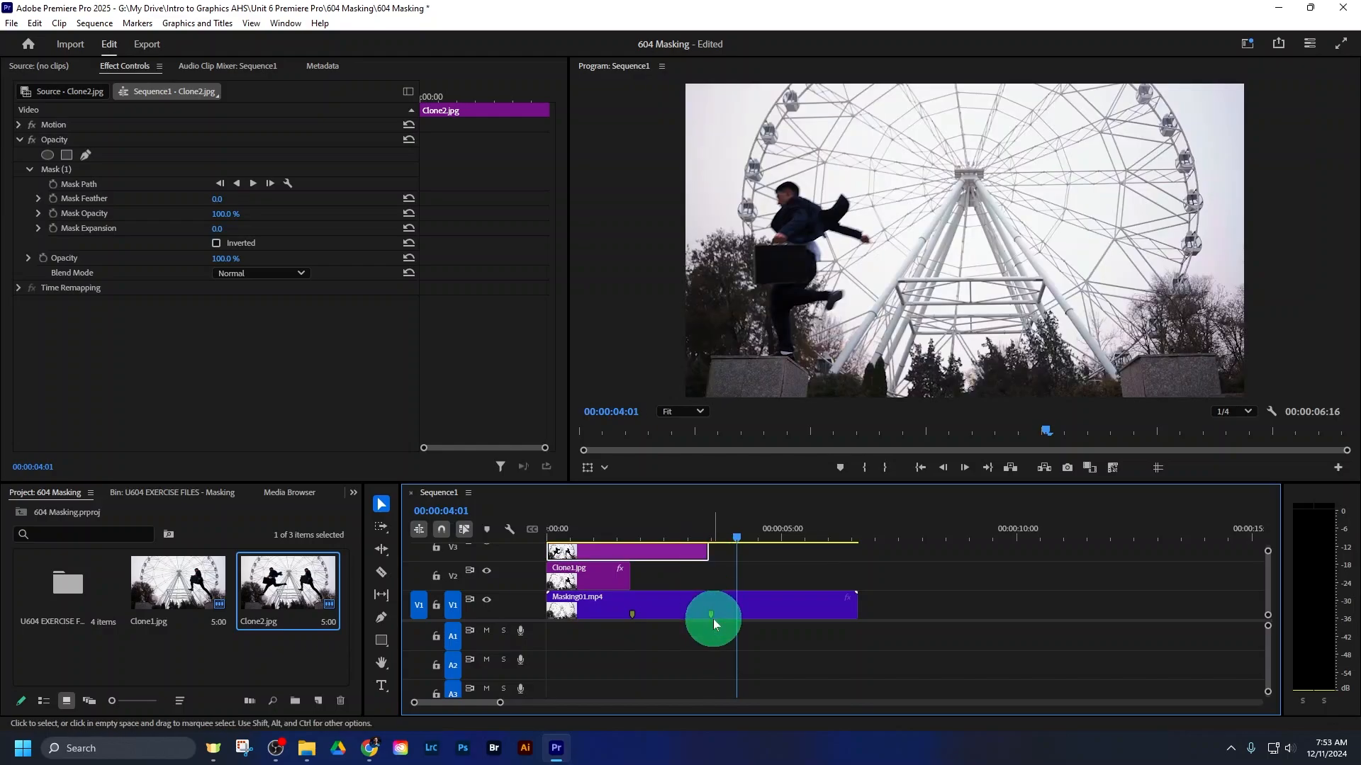
Play Sequence1 from 00:00:00:00 to check how the running man collects his clones
{"action": "left_click_drag", "start_coordinate": [610, 529], "coordinate": [533, 529]}
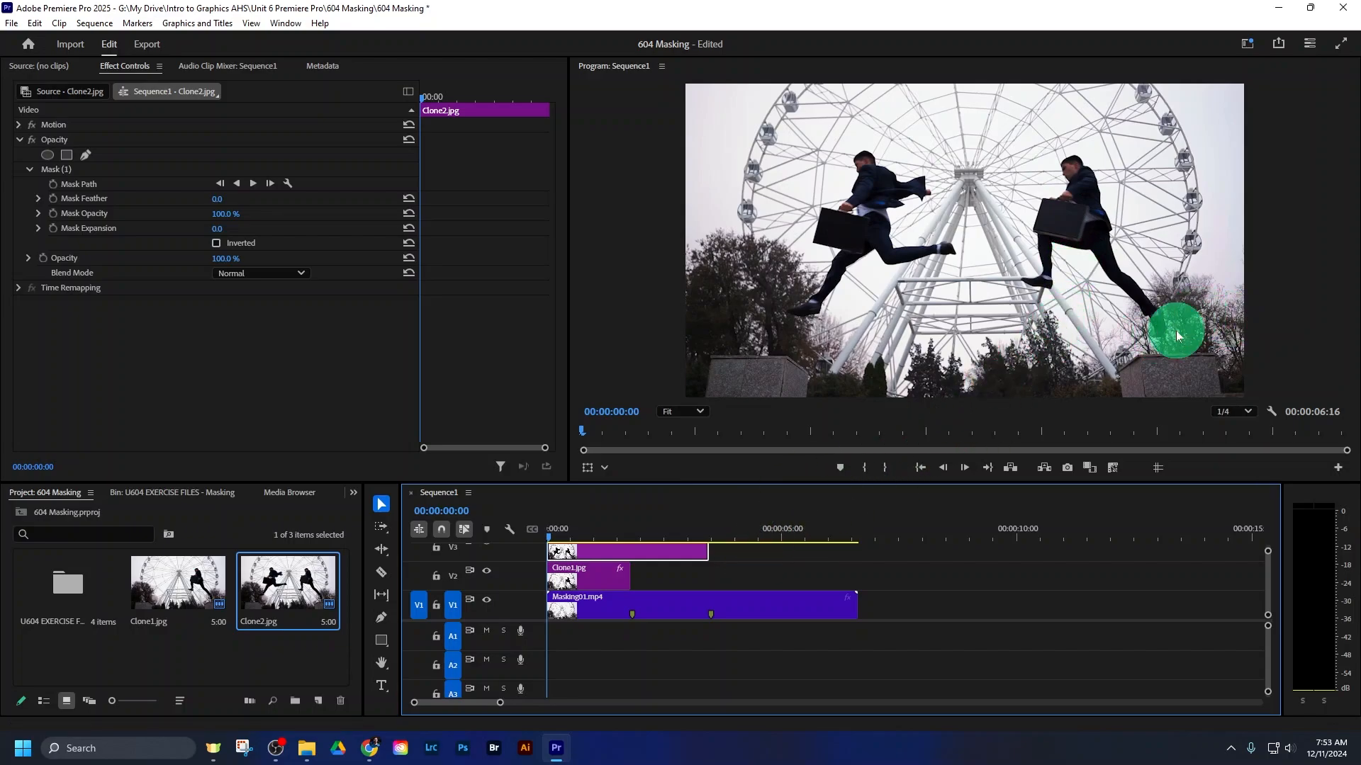
{"action": "key", "text": "space"}
{"action": "key", "text": "space"}
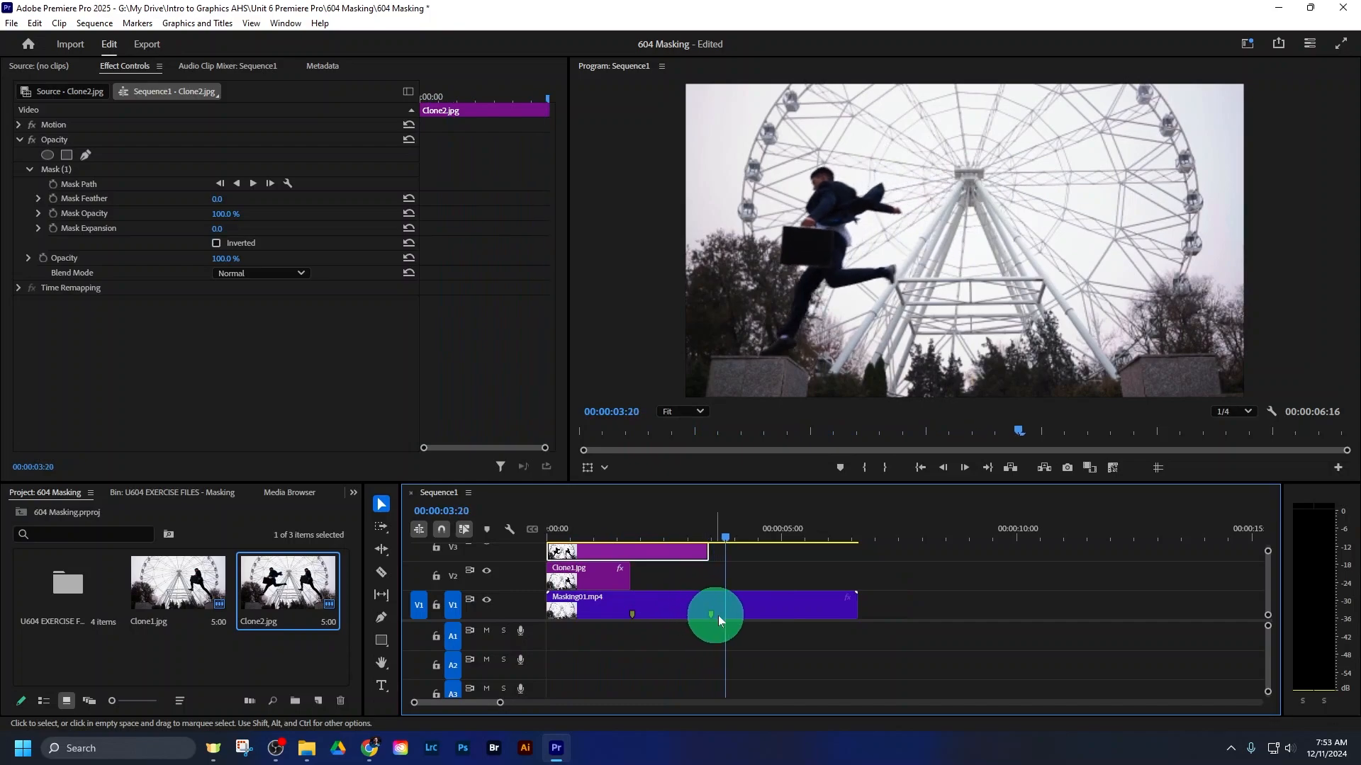
{"action": "key", "text": "space"}
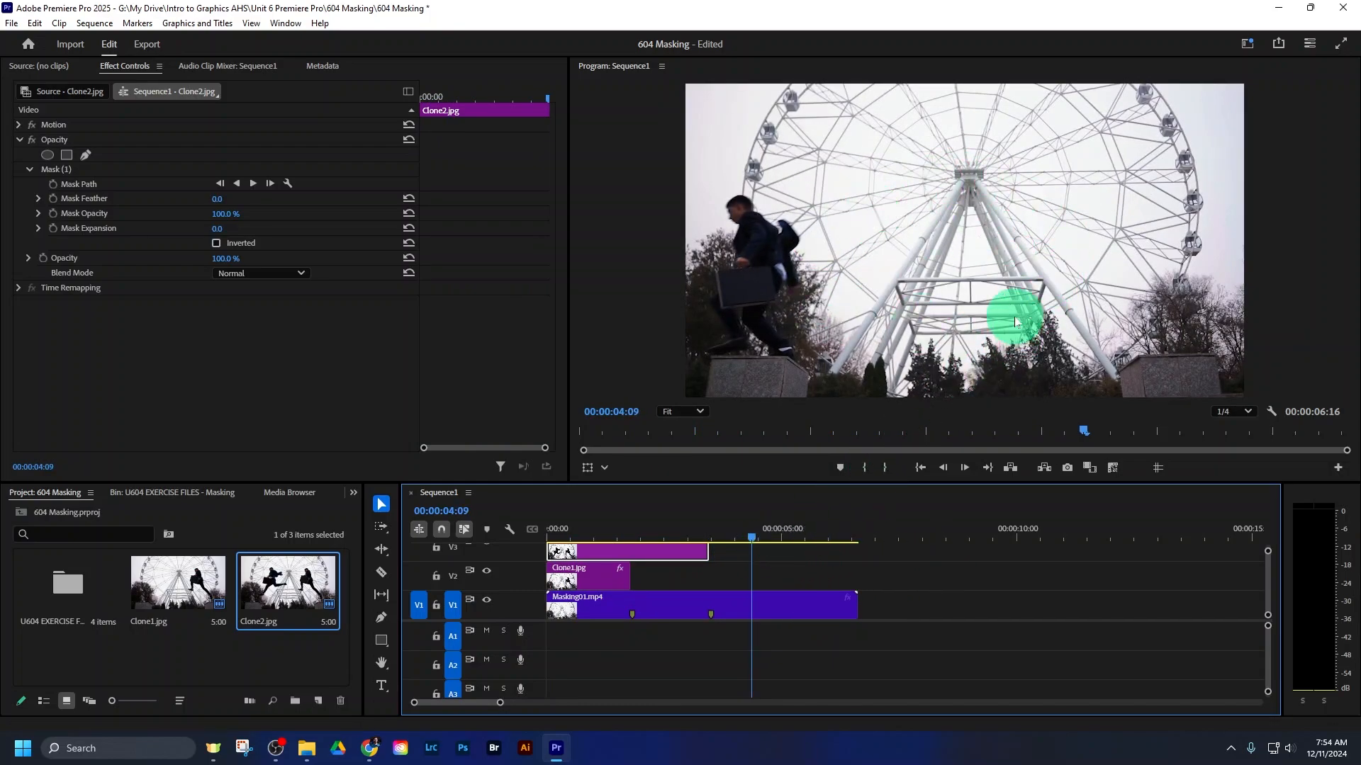
{"action": "left_click", "coordinate": [793, 564]}
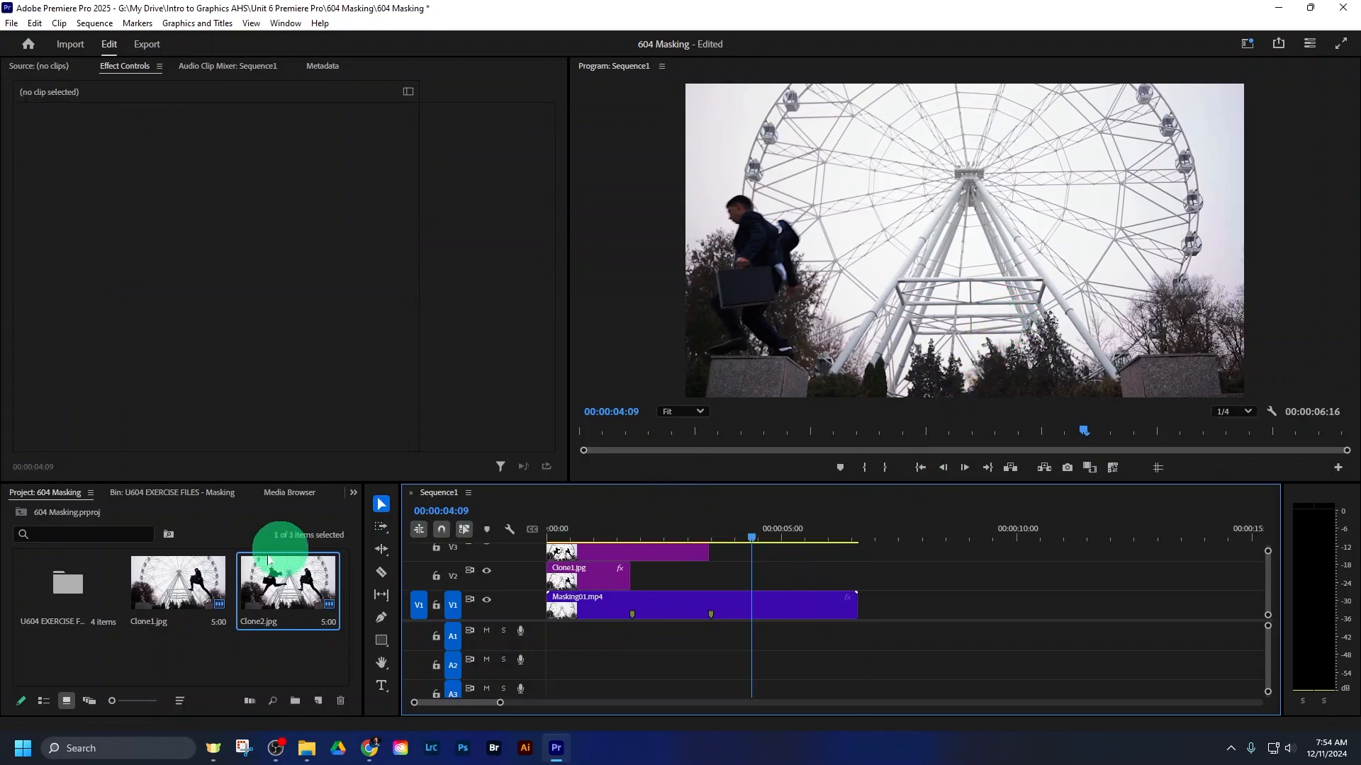
Create a new sequence from Masking02.mp4 in the U604 EXERCISE FILES - Masking bin and rename it Sequence2
{"action": "double_click", "coordinate": [82, 583]}
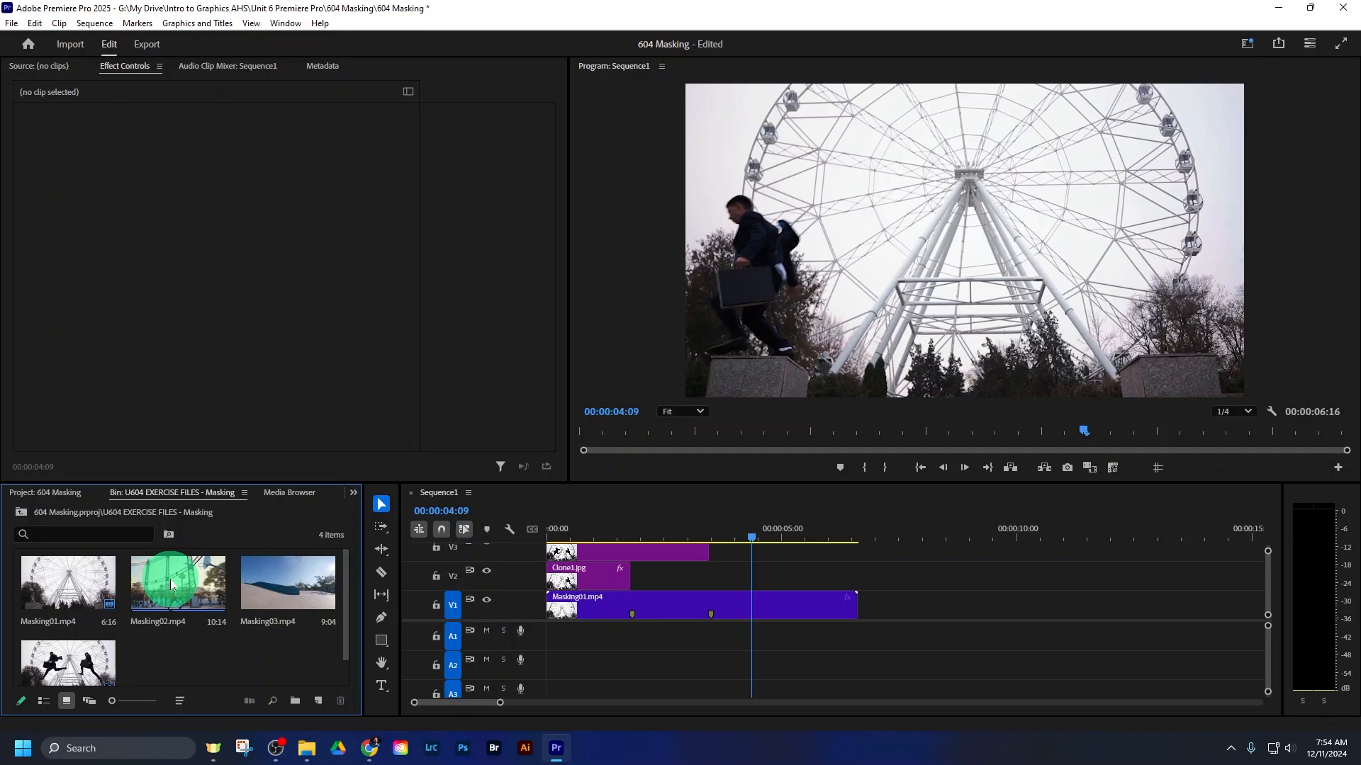
{"action": "left_click_drag", "start_coordinate": [170, 586], "coordinate": [319, 702]}
{"action": "left_click", "coordinate": [521, 496]}
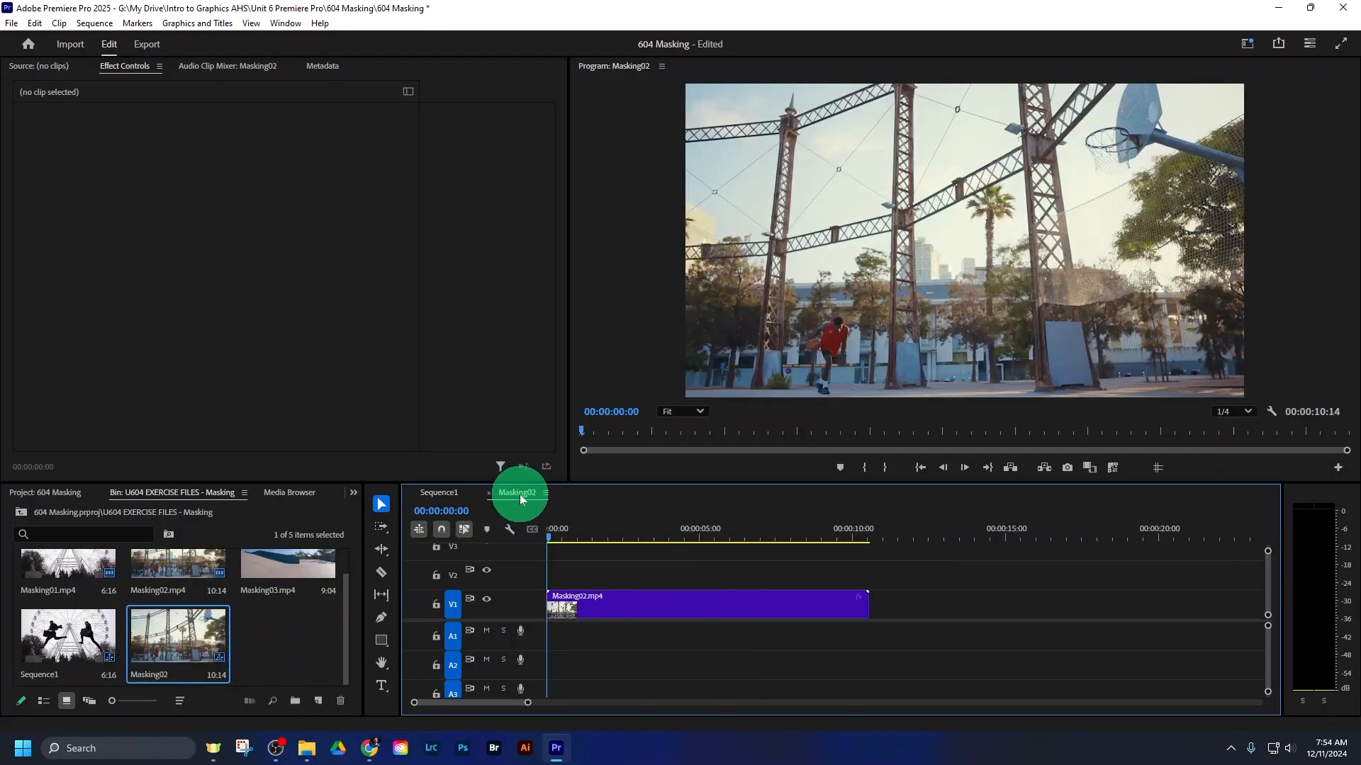
{"action": "left_click", "coordinate": [153, 679]}
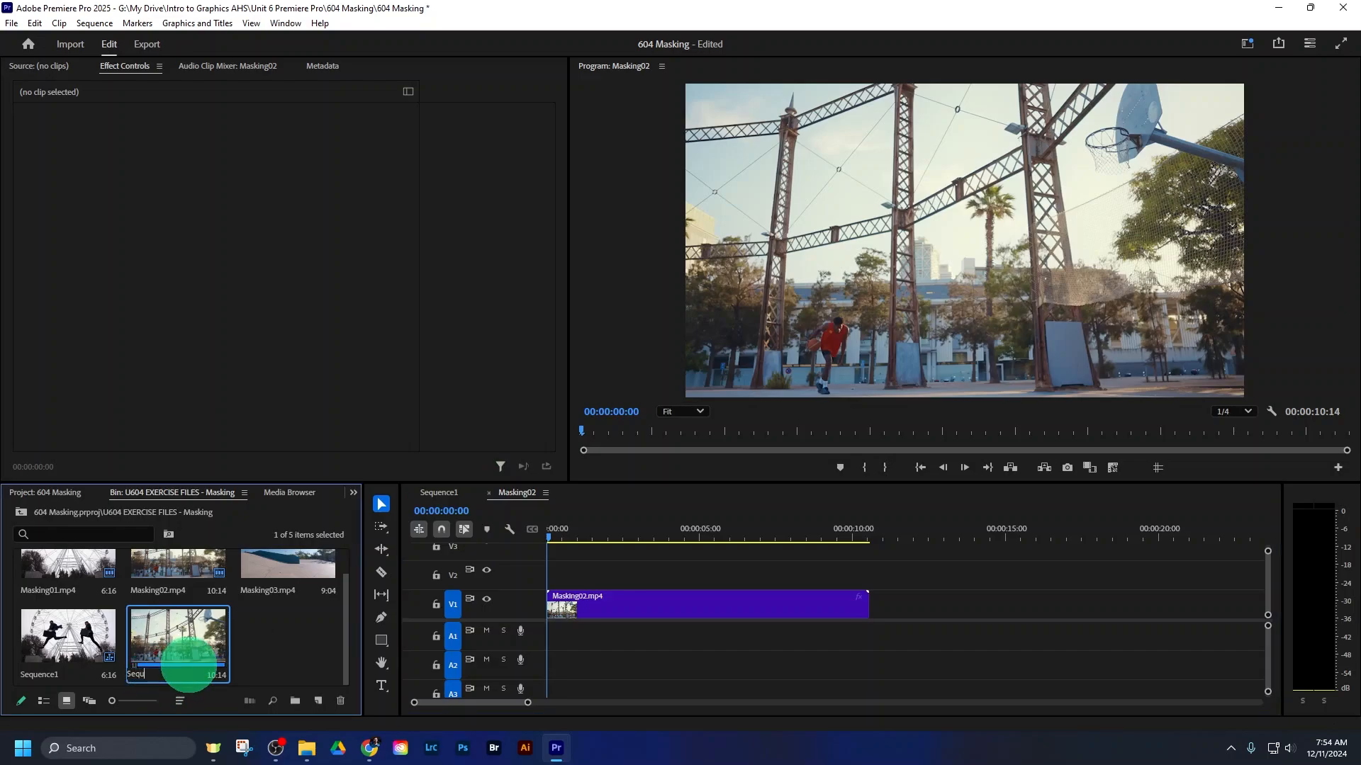
{"action": "key", "text": "Tab"}
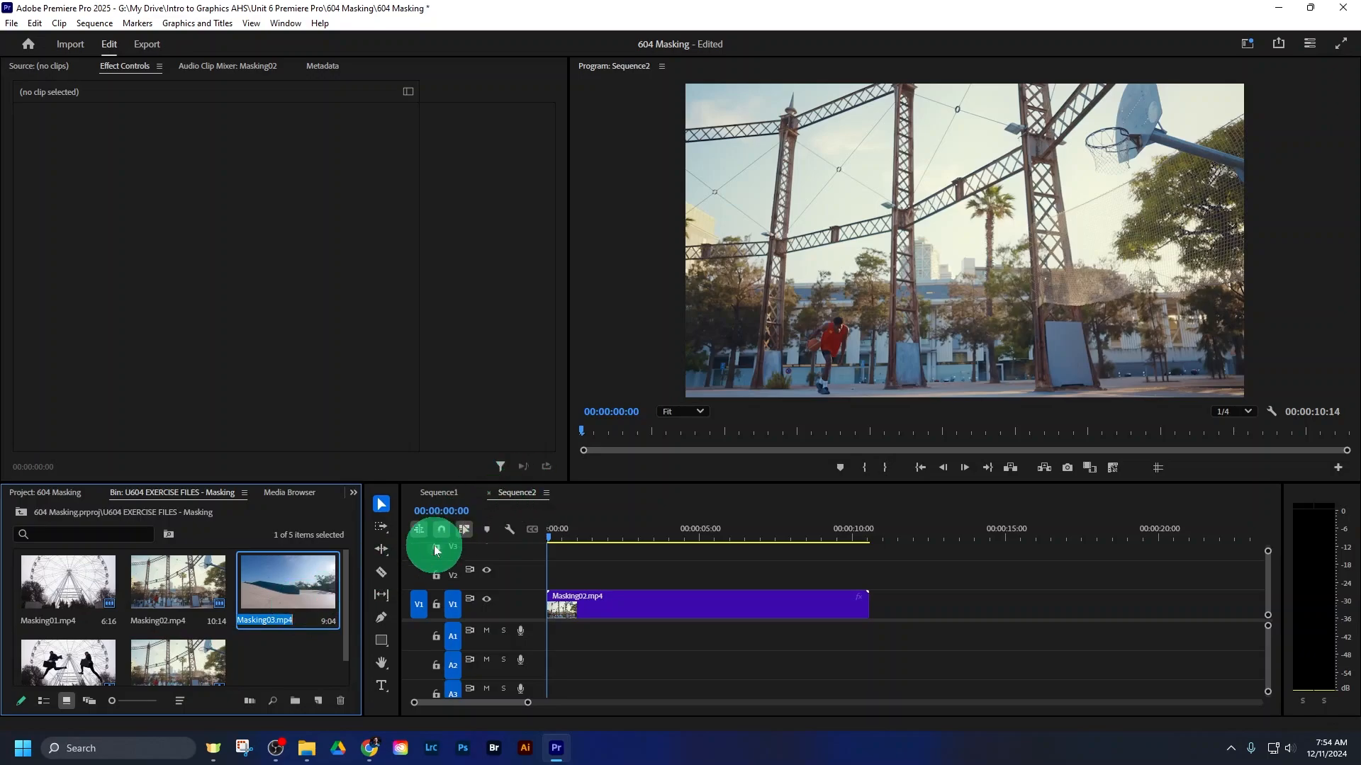
Create a new sequence from Masking03.mp4 and rename it Sequence3
{"action": "left_click", "coordinate": [285, 583]}
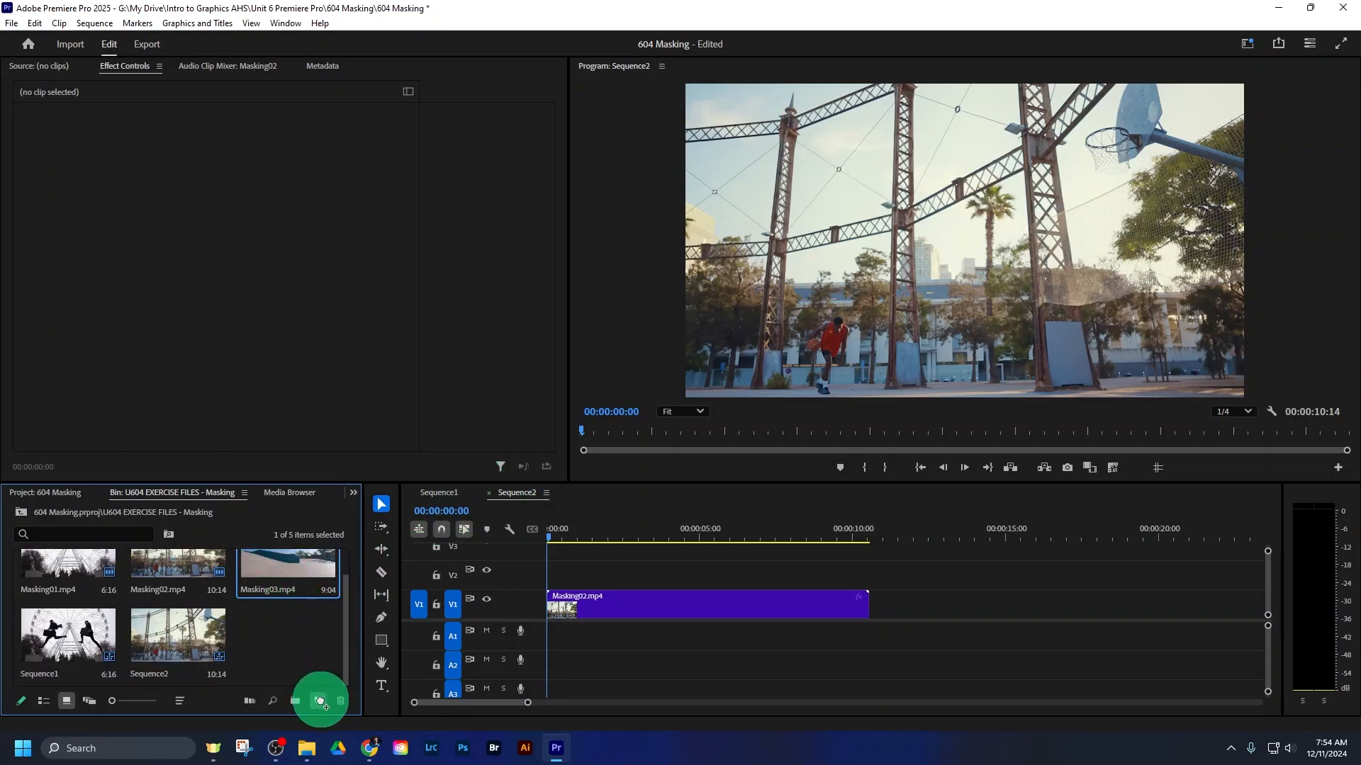
{"action": "left_click_drag", "start_coordinate": [320, 701], "coordinate": [318, 701]}
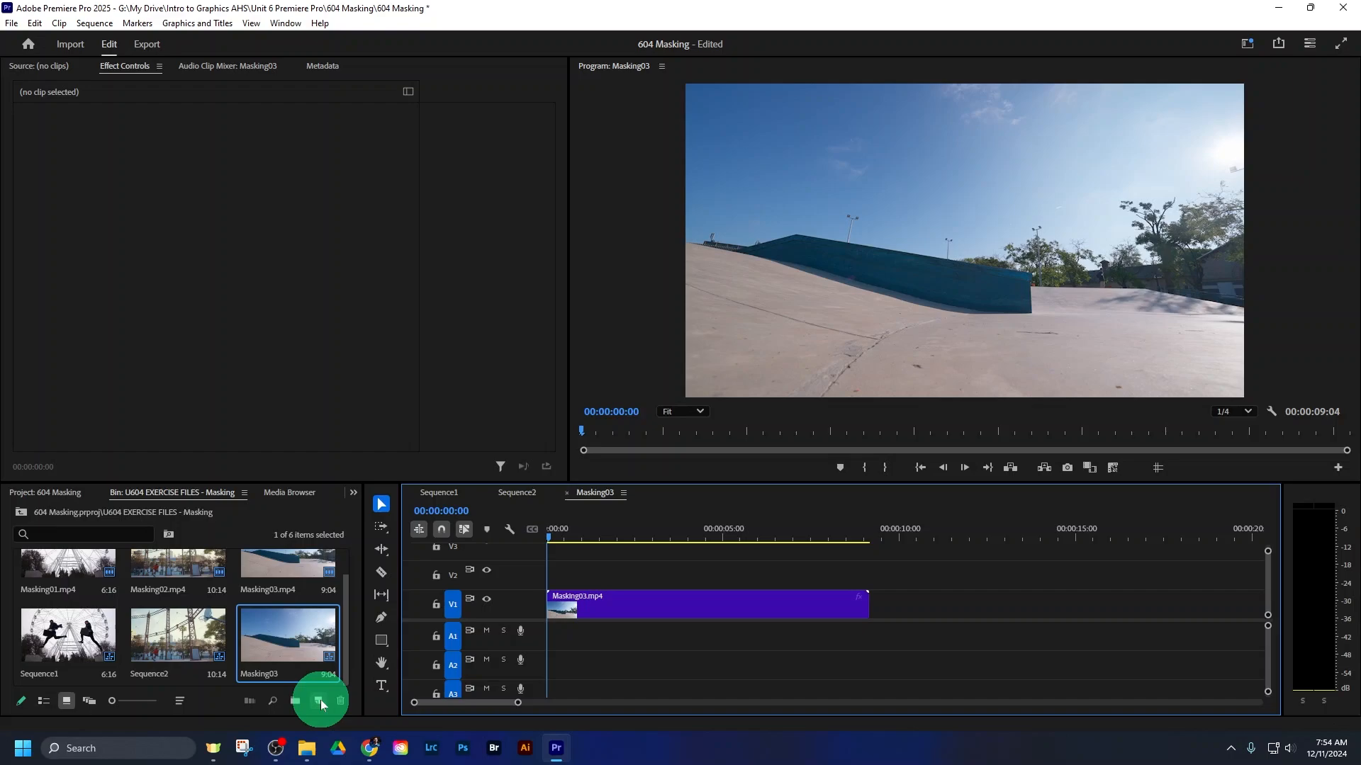
{"action": "left_click", "coordinate": [273, 674]}
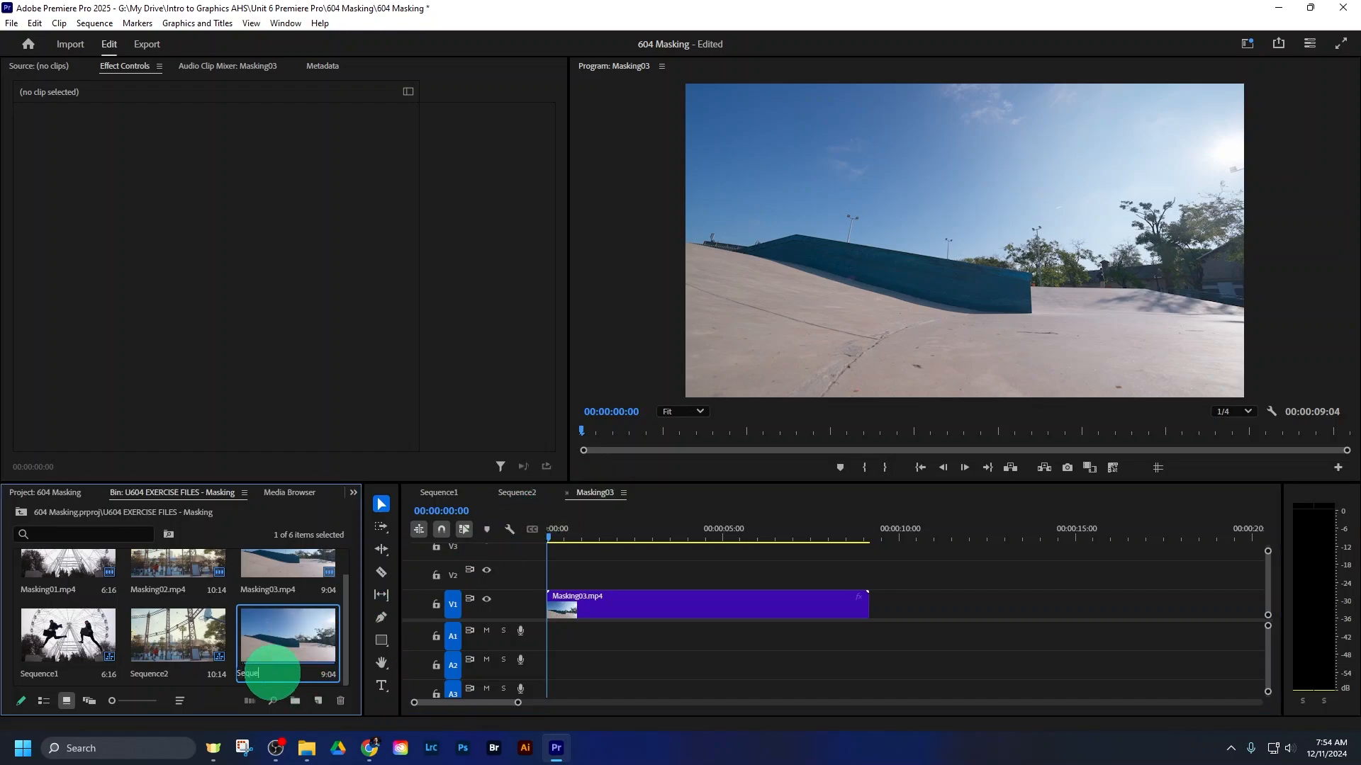
{"action": "key", "text": "Tab"}
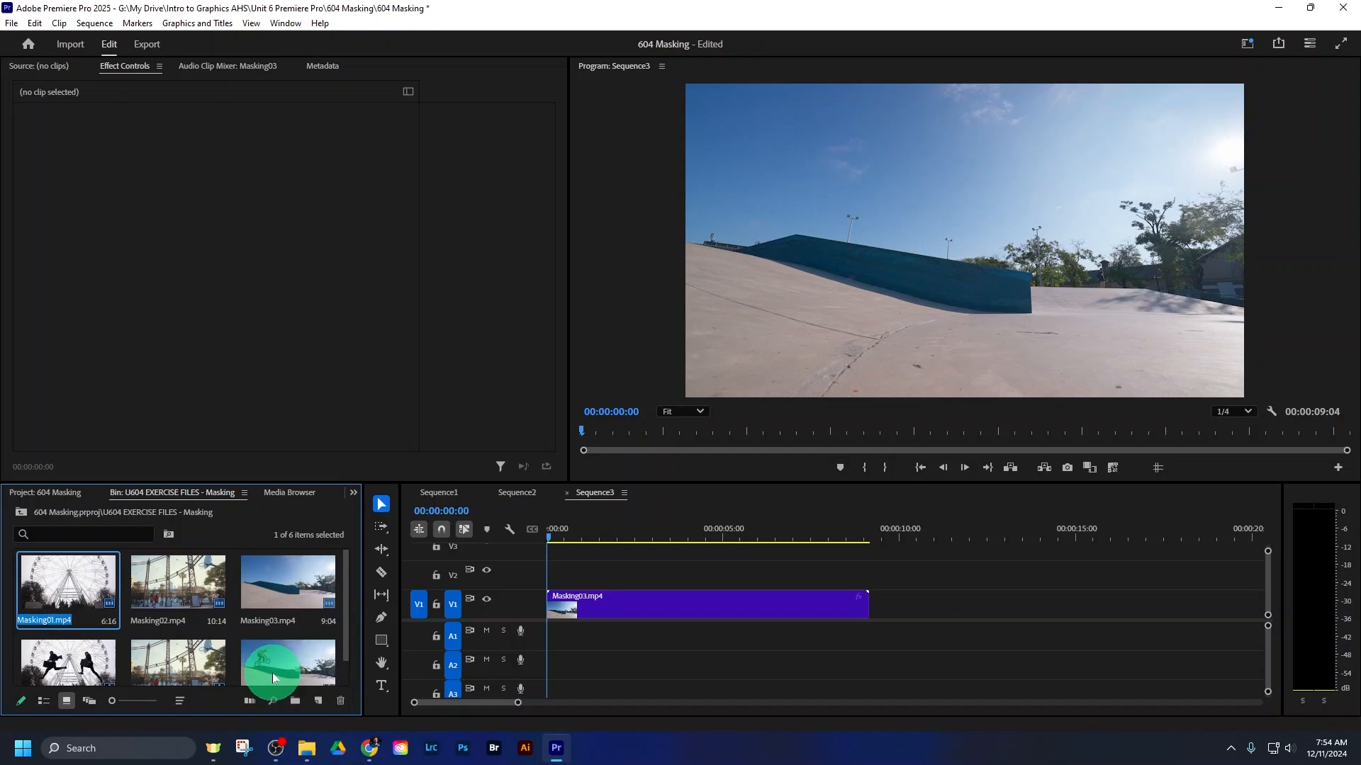
Play through the Sequence2 and Sequence3 footage, and replay the Sequence1 clone effect from 00:00:00:19
{"action": "left_click", "coordinate": [518, 493]}
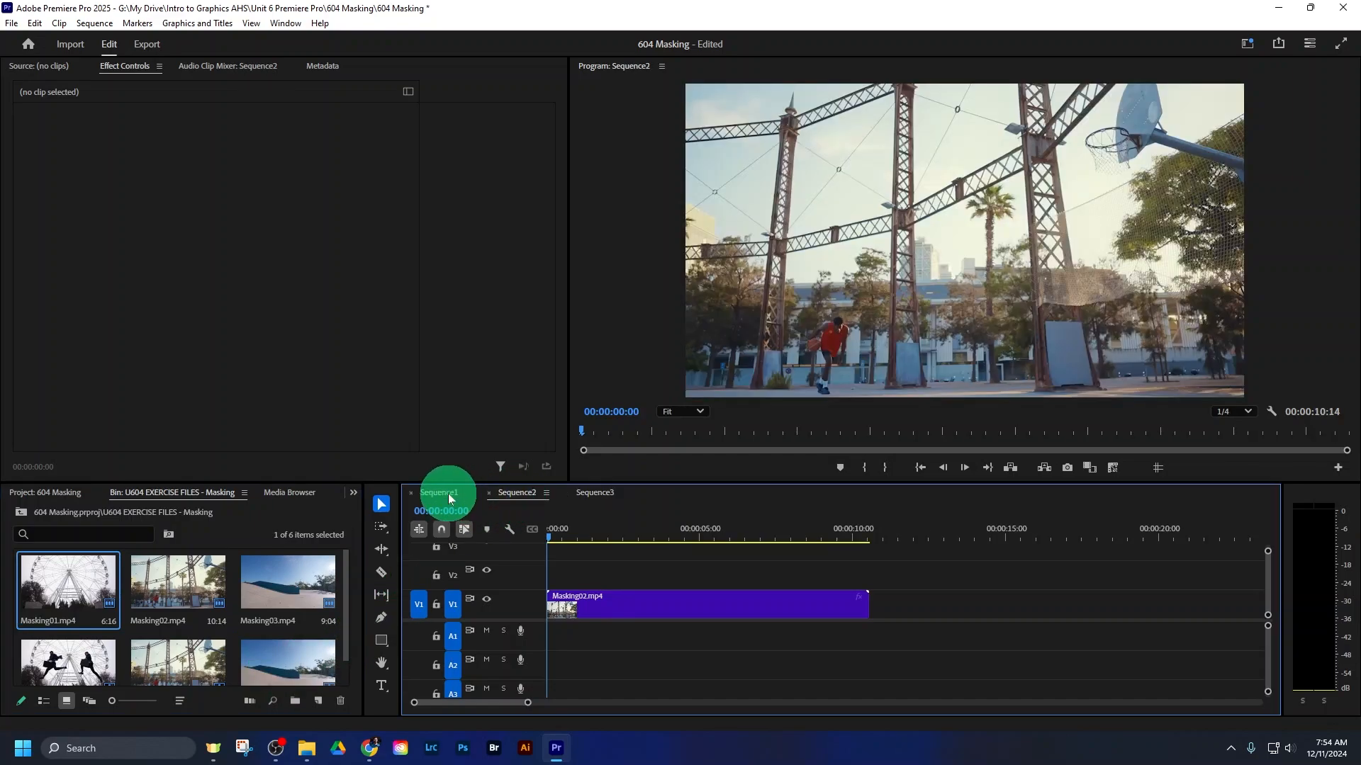
{"action": "left_click", "coordinate": [449, 495]}
{"action": "left_click", "coordinate": [515, 494]}
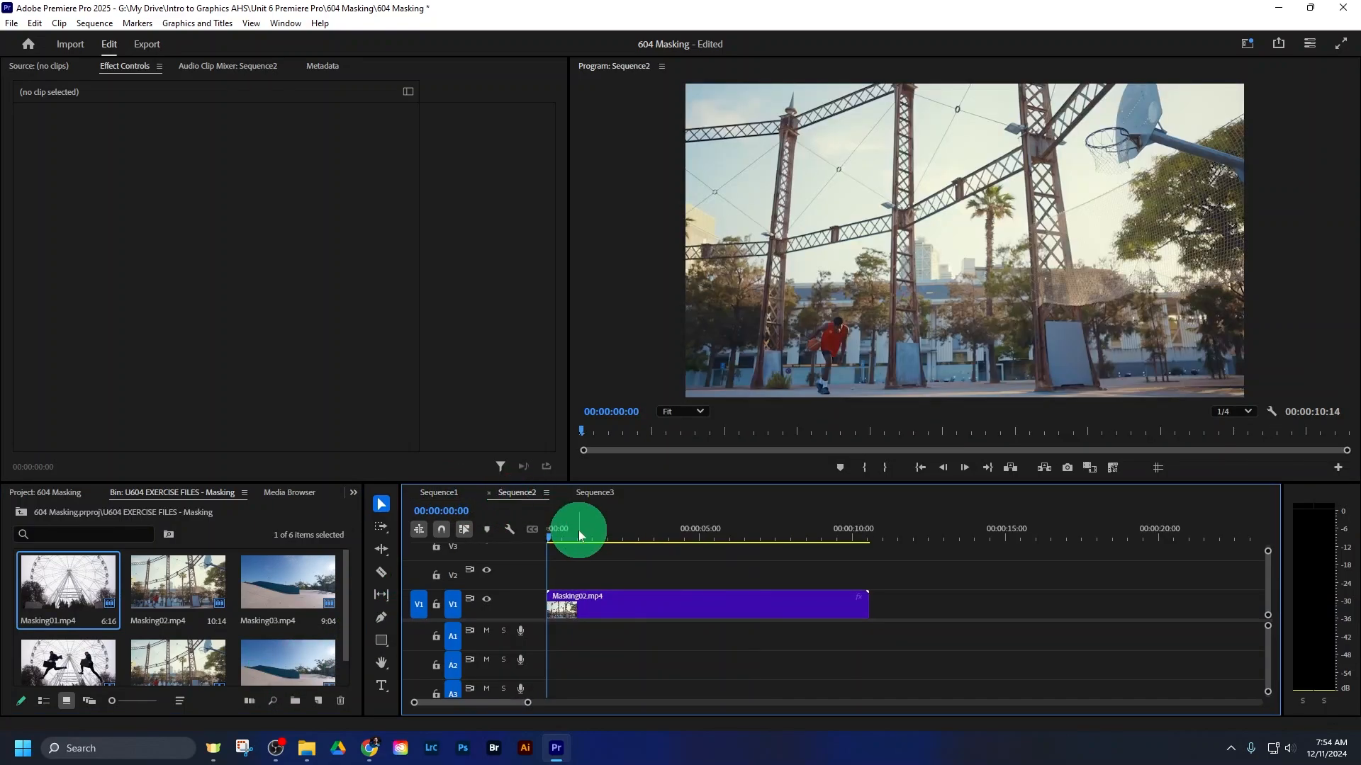
{"action": "key", "text": "Right"}
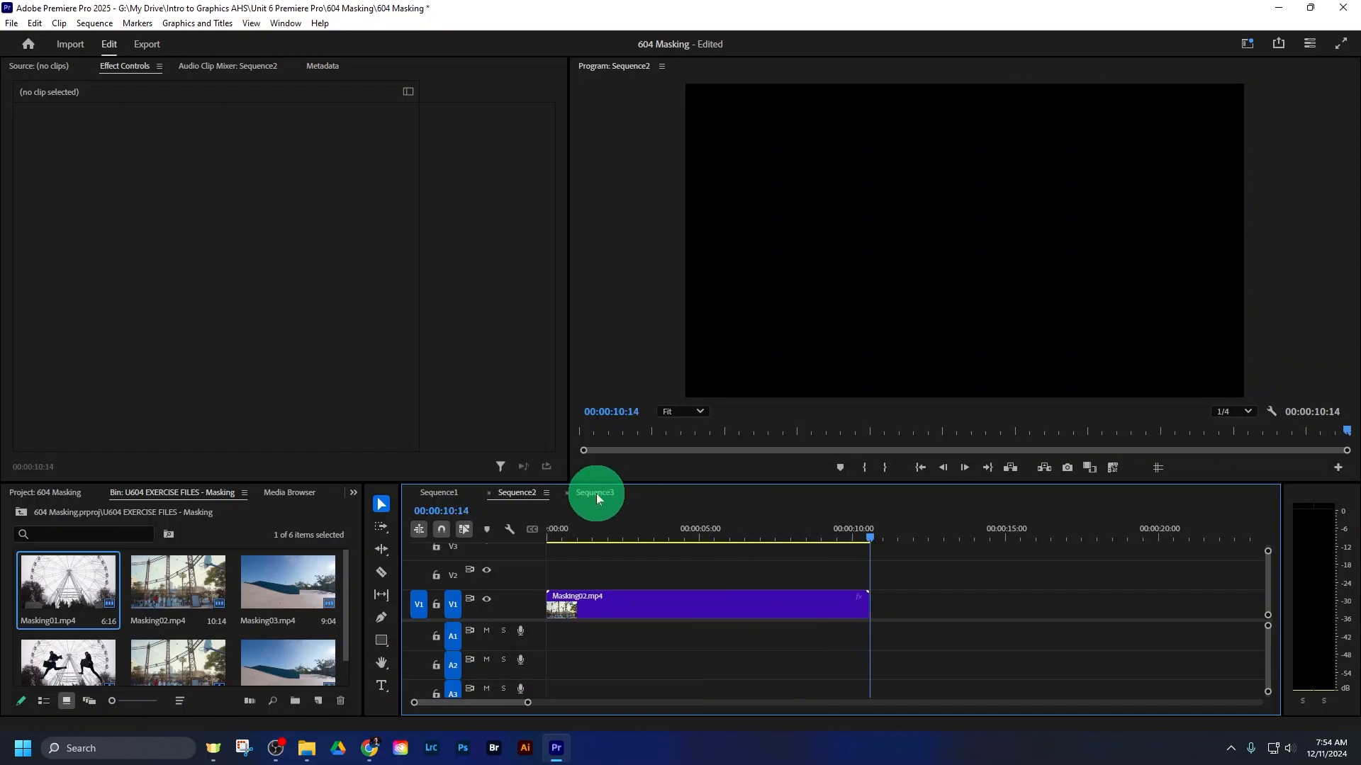
{"action": "left_click", "coordinate": [597, 494]}
{"action": "key", "text": "space"}
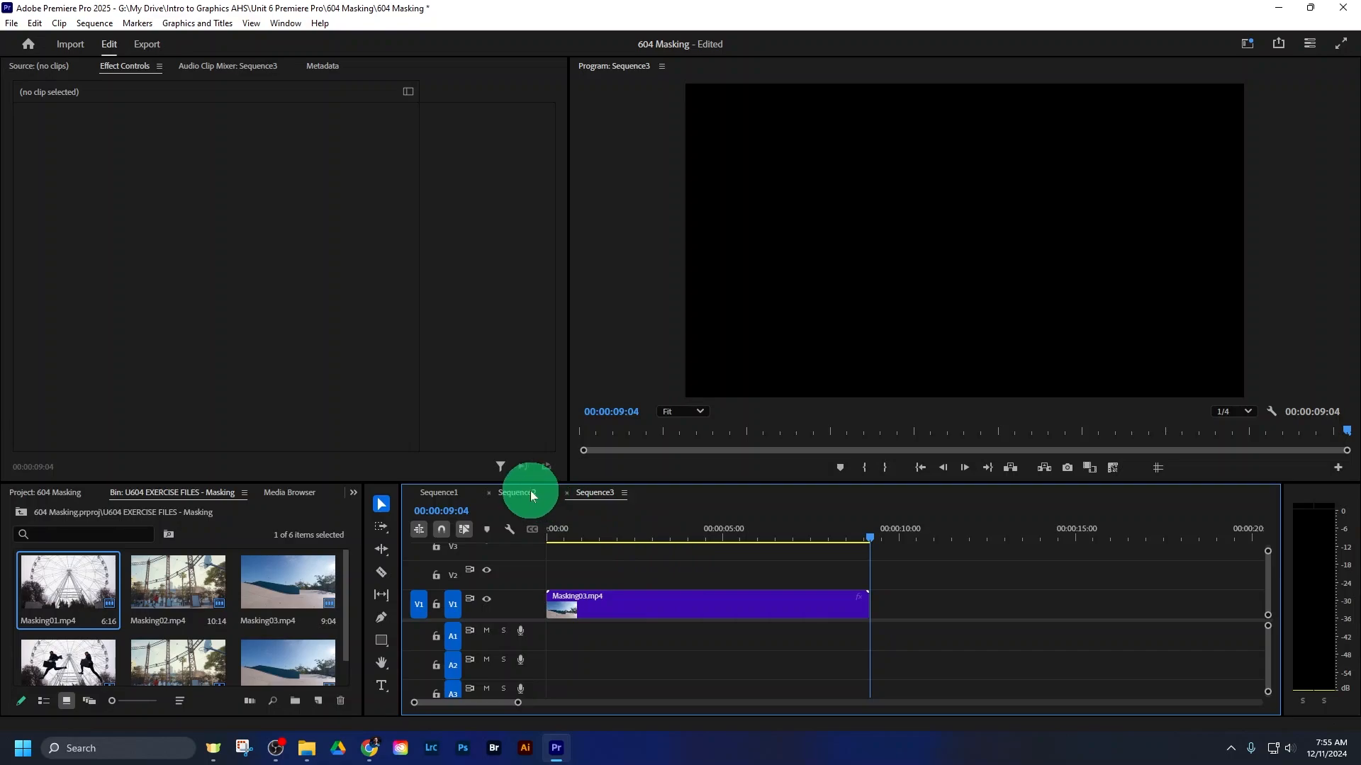
{"action": "left_click", "coordinate": [445, 493]}
{"action": "mouse_move", "coordinate": [595, 540]}
{"action": "left_mouse_down"}
{"action": "mouse_move", "coordinate": [560, 538]}
{"action": "mouse_move", "coordinate": [582, 537]}
{"action": "left_mouse_up"}
{"action": "left_click", "coordinate": [723, 563]}
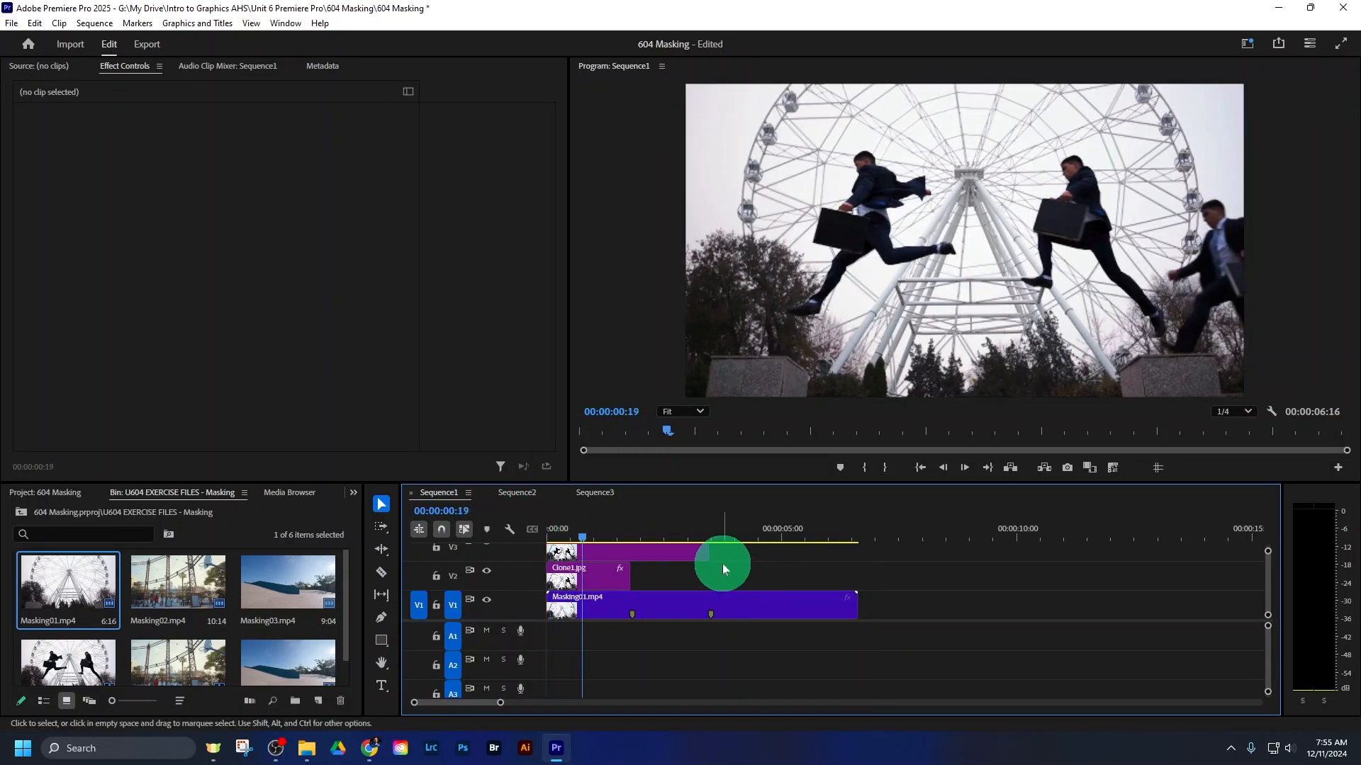
{"action": "key", "text": "space"}
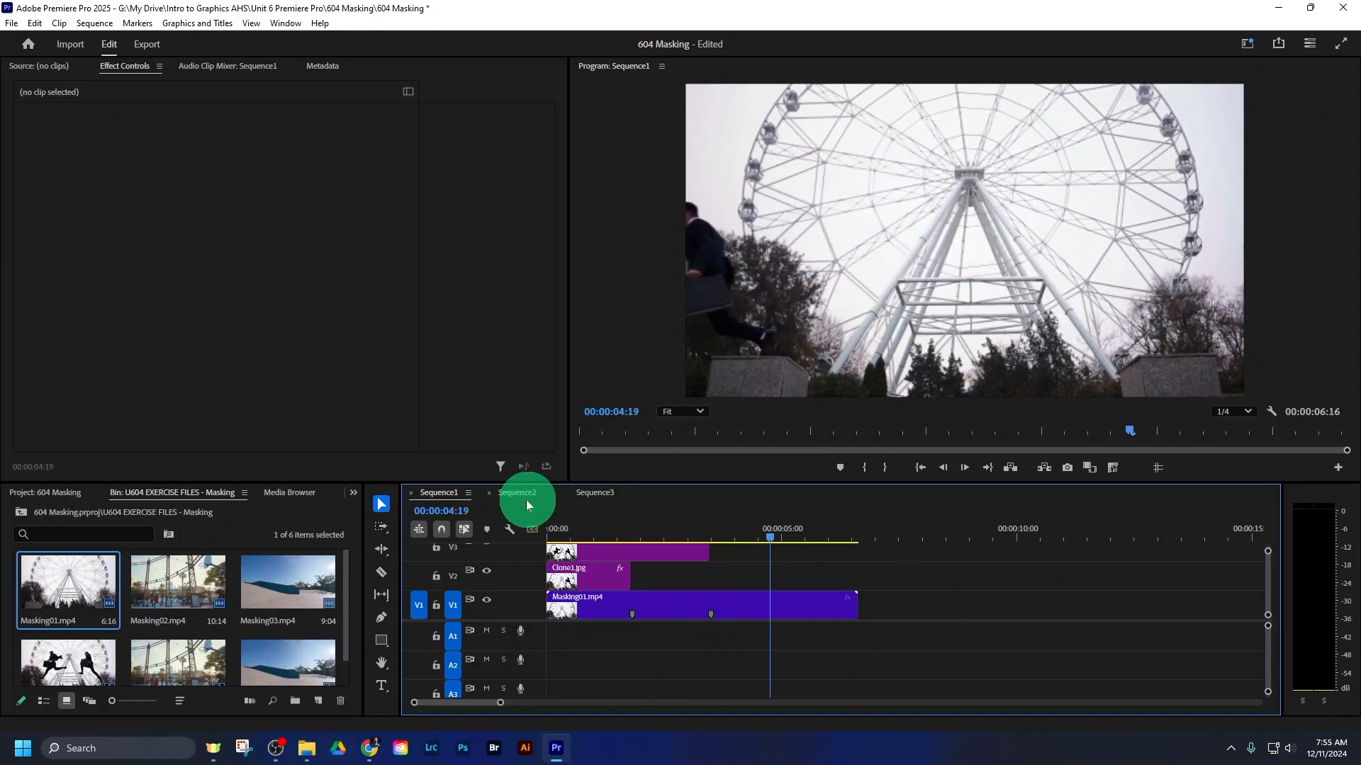
Switch to Chrome and review the U604: Masking (Clone Trail) assignment instructions
{"action": "left_click", "coordinate": [370, 748]}
{"action": "scroll", "coordinate": [699, 450], "scroll_direction": "up", "scroll_amount": 5}
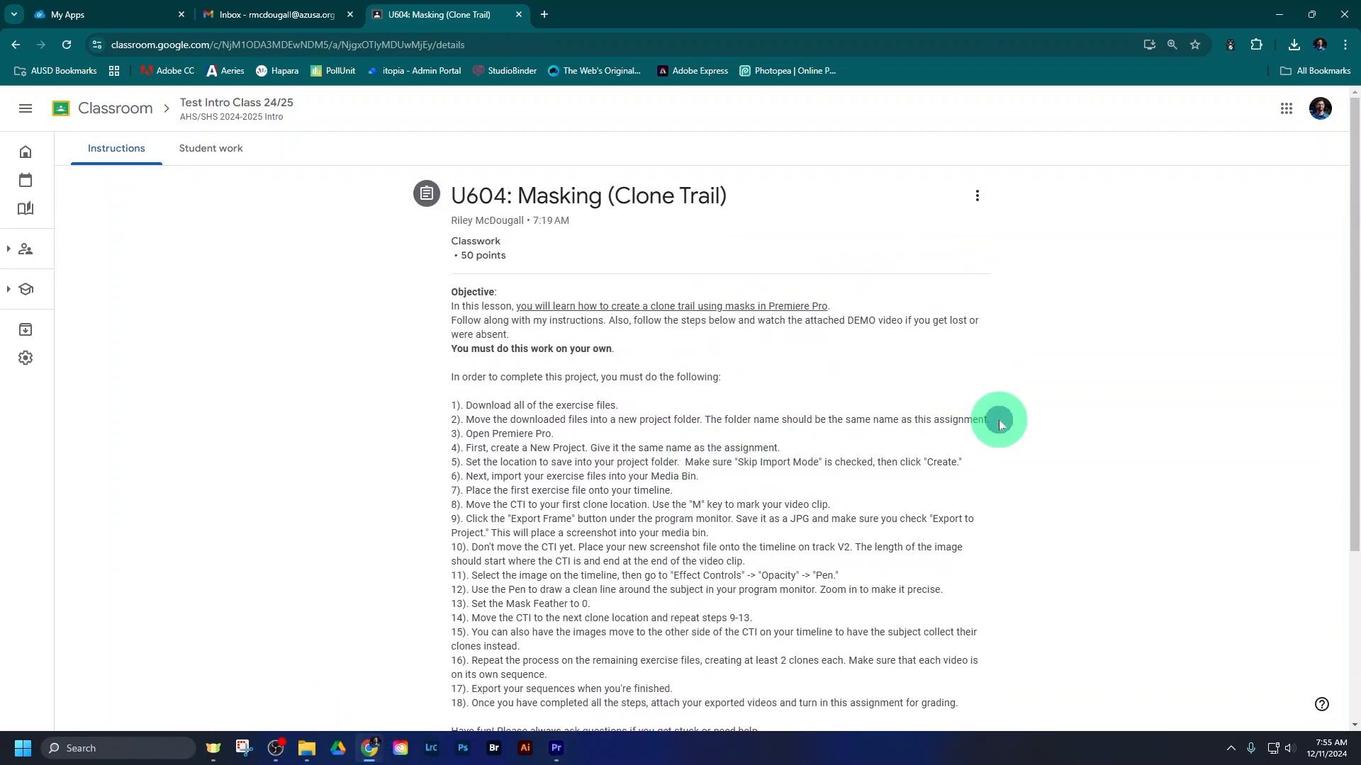